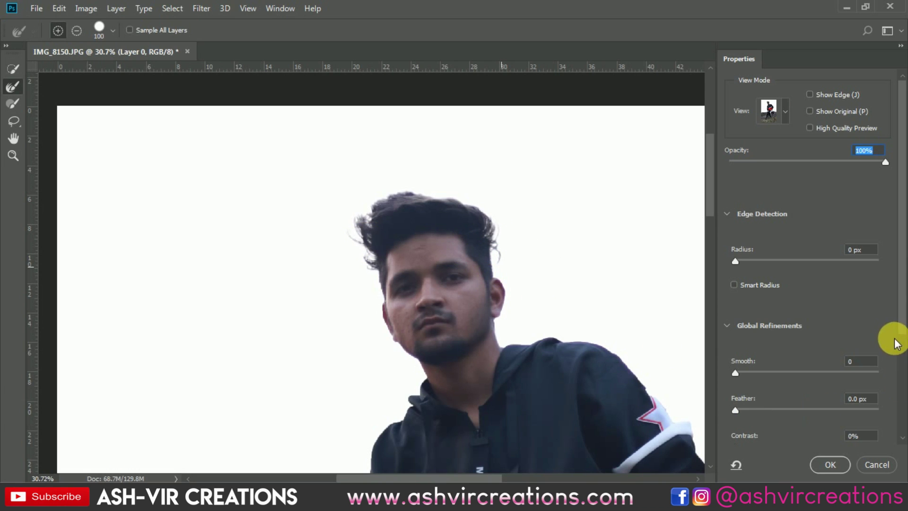
Step: Accept the Select and Mask refinement and copy the selected subject from Layer 0 to a new layer
{"action": "left_click", "coordinate": [903, 350]}
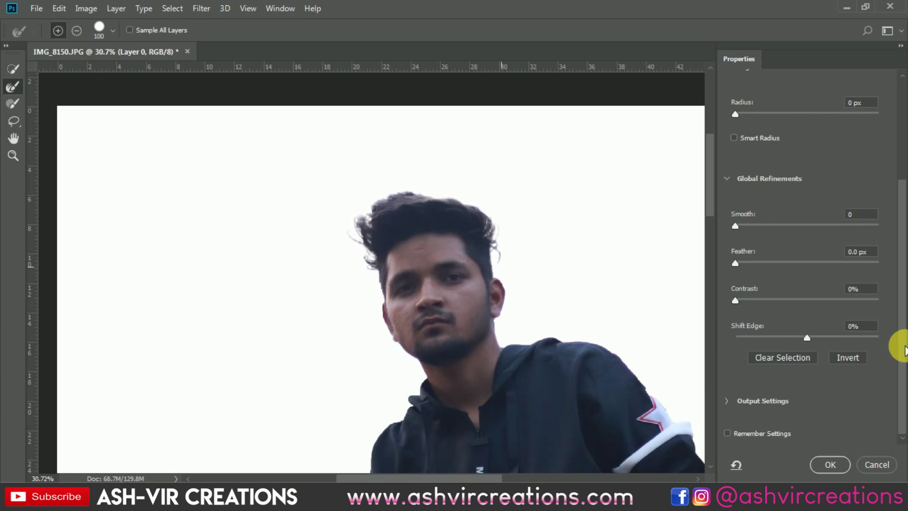
{"action": "left_click", "coordinate": [828, 464]}
{"action": "right_click", "coordinate": [517, 333]}
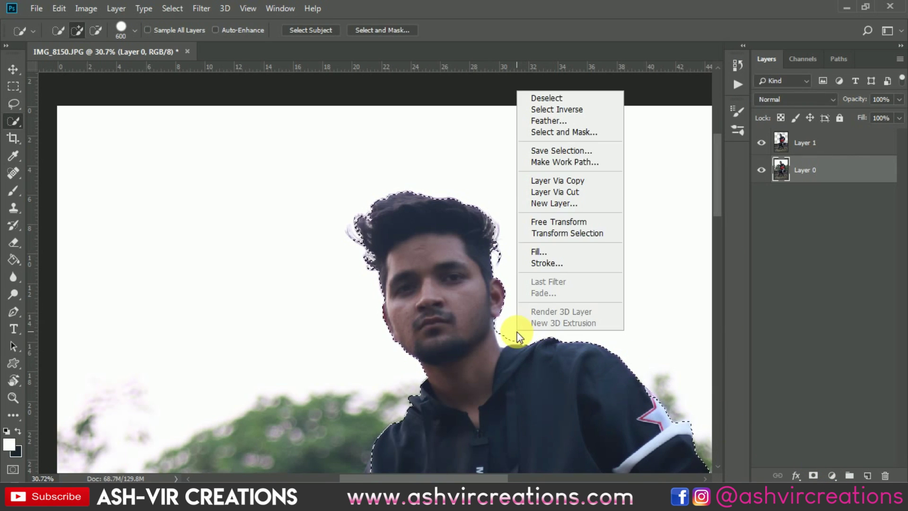
{"action": "left_click", "coordinate": [576, 181]}
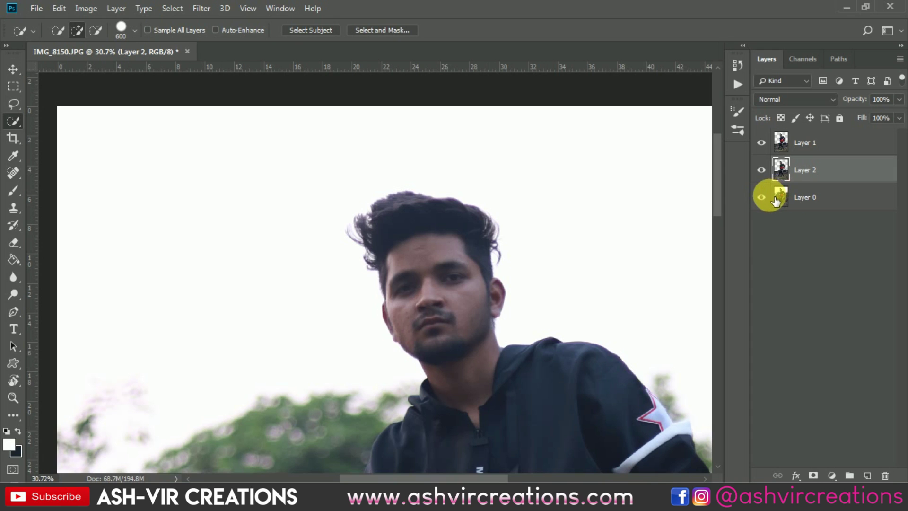
Step: Delete the new Layer 2 and check the Layer 1 cutout by temporarily hiding Layer 0
{"action": "left_click", "coordinate": [769, 143]}
{"action": "key", "text": "Delete"}
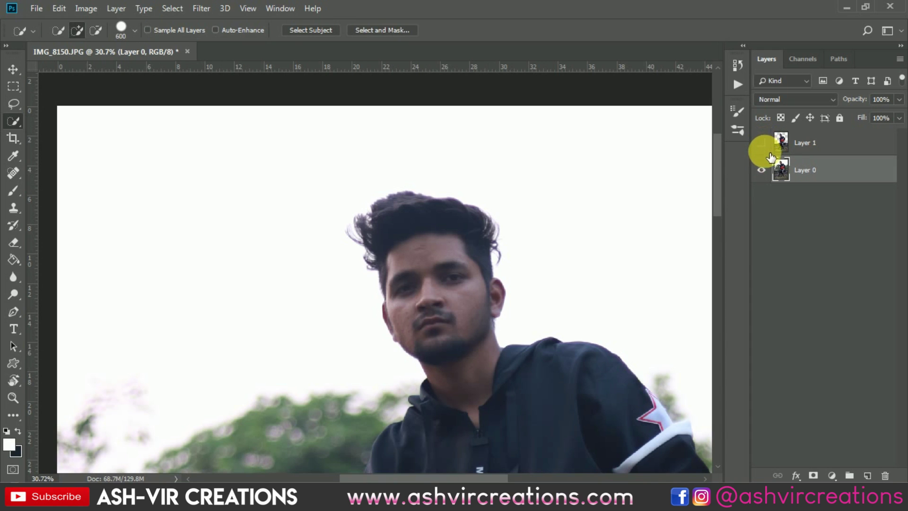
{"action": "left_click", "coordinate": [761, 170]}
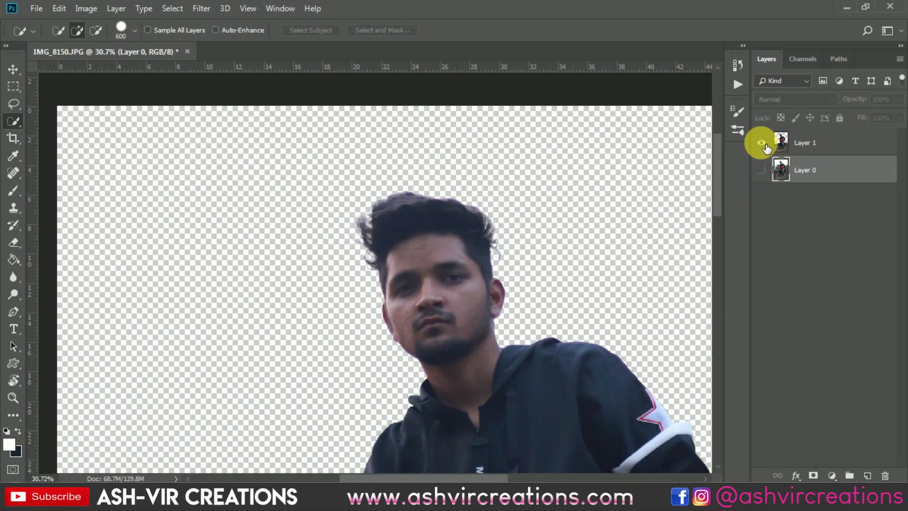
{"action": "scroll", "coordinate": [622, 237], "scroll_direction": "down", "scroll_amount": 5}
{"action": "key", "text": "v"}
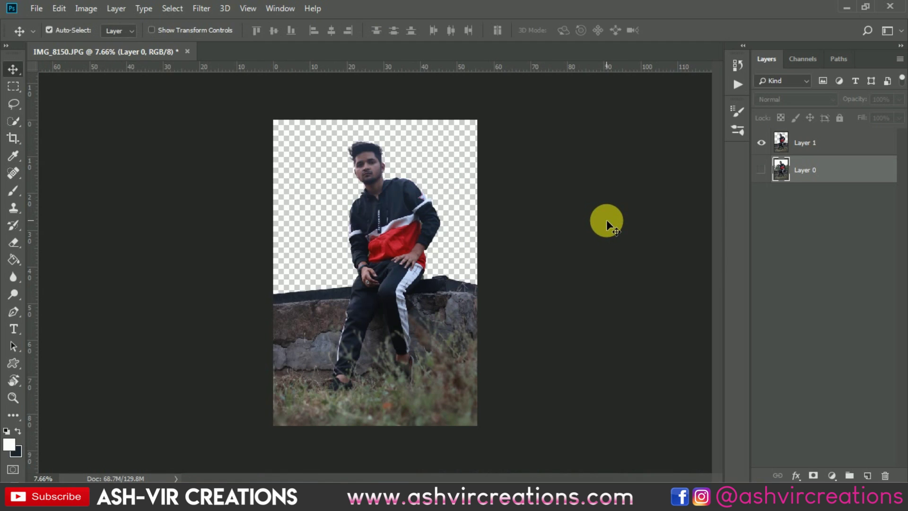
{"action": "scroll", "coordinate": [606, 219], "scroll_direction": "up", "scroll_amount": 1}
{"action": "left_click", "coordinate": [761, 169]}
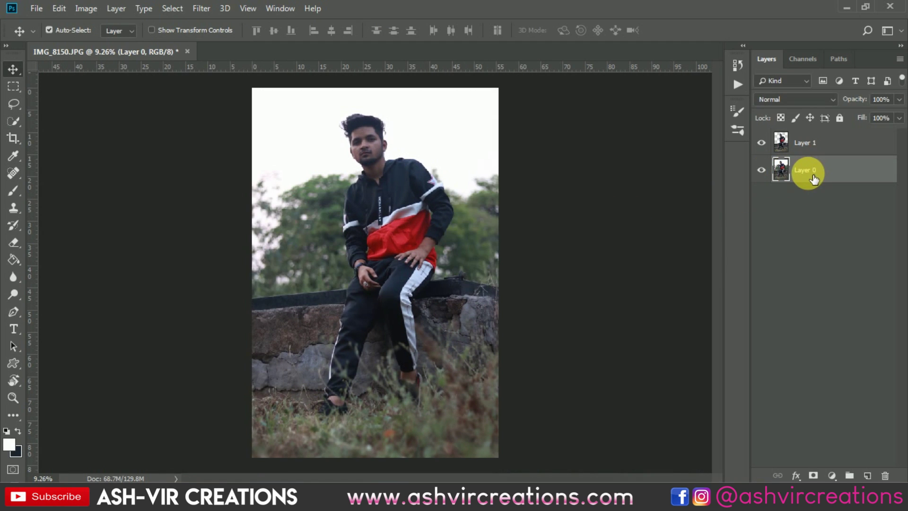
Step: Crop the document to a 4 : 5 (8 : 10) ratio at full photo height, extending the canvas with a transparent strip left of the photo
{"action": "left_click", "coordinate": [16, 141]}
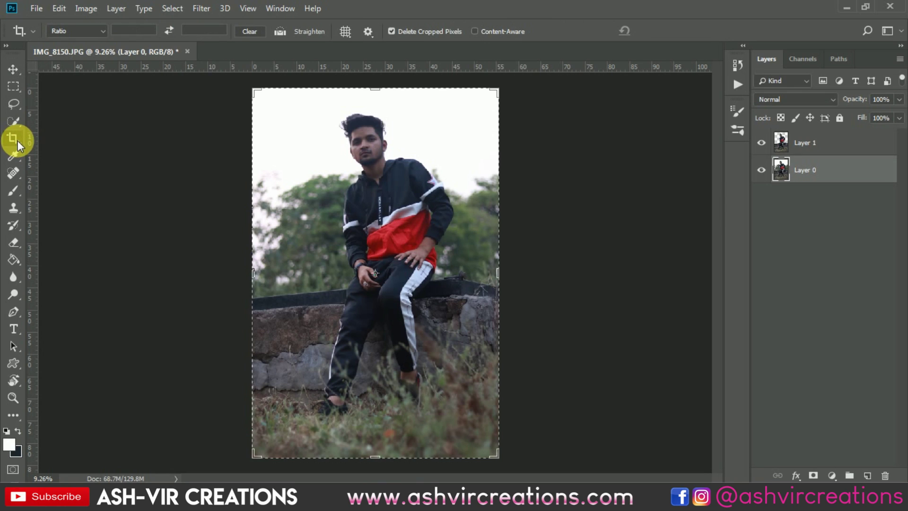
{"action": "left_click", "coordinate": [77, 31]}
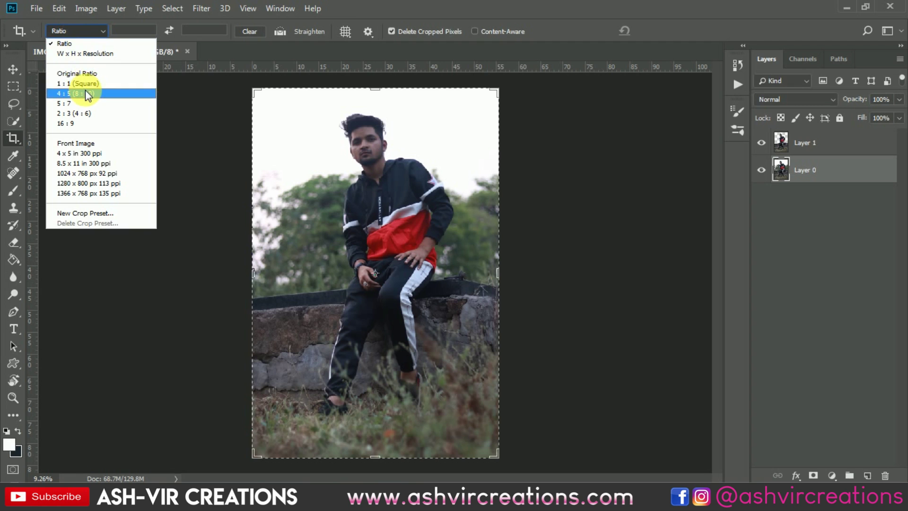
{"action": "left_click", "coordinate": [85, 93]}
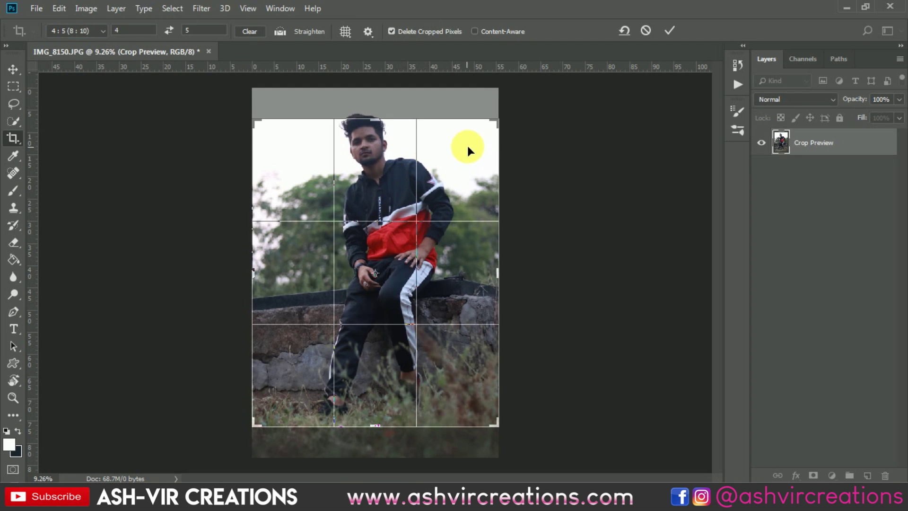
{"action": "left_click_drag", "start_coordinate": [254, 121], "coordinate": [242, 98]}
{"action": "left_click_drag", "start_coordinate": [441, 268], "coordinate": [443, 238]}
{"action": "key", "text": "ctrl+r"}
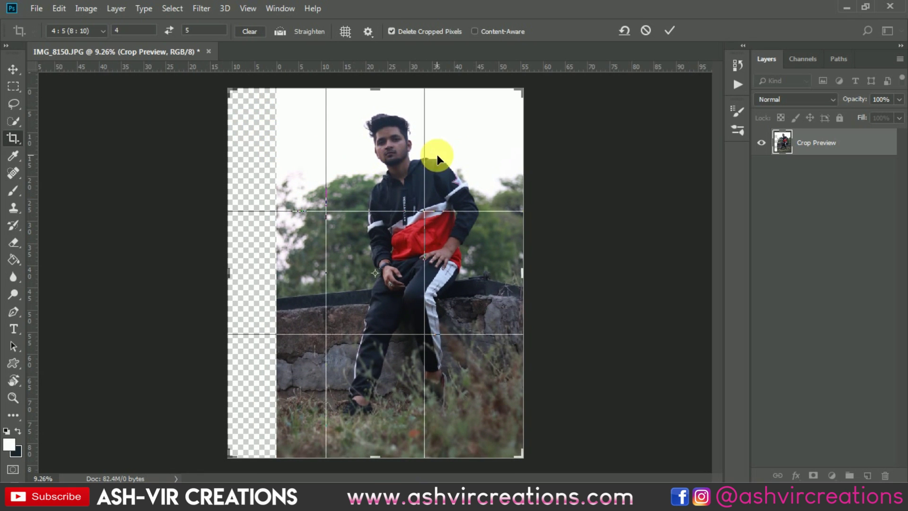
{"action": "left_click", "coordinate": [669, 30]}
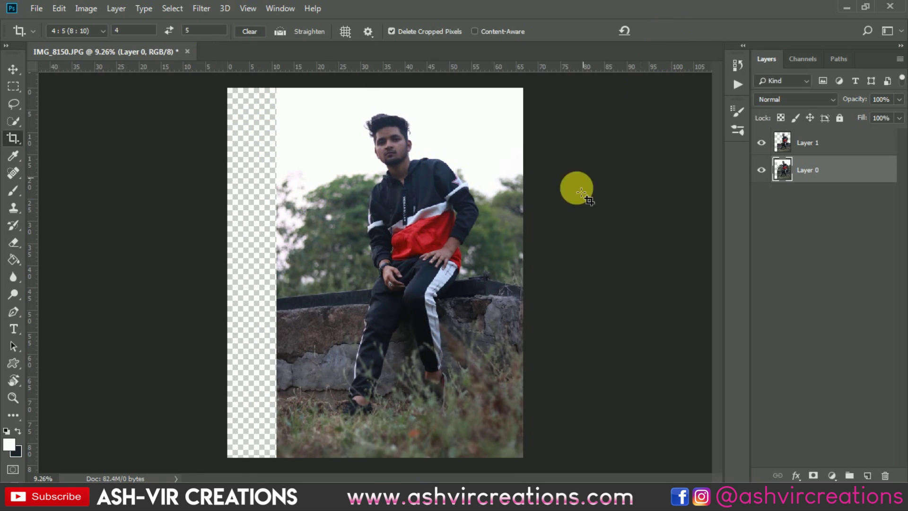
Step: Duplicate Layer 1 as "Layer 1 copy" in the same document
{"action": "key", "text": "v"}
{"action": "right_click", "coordinate": [427, 309]}
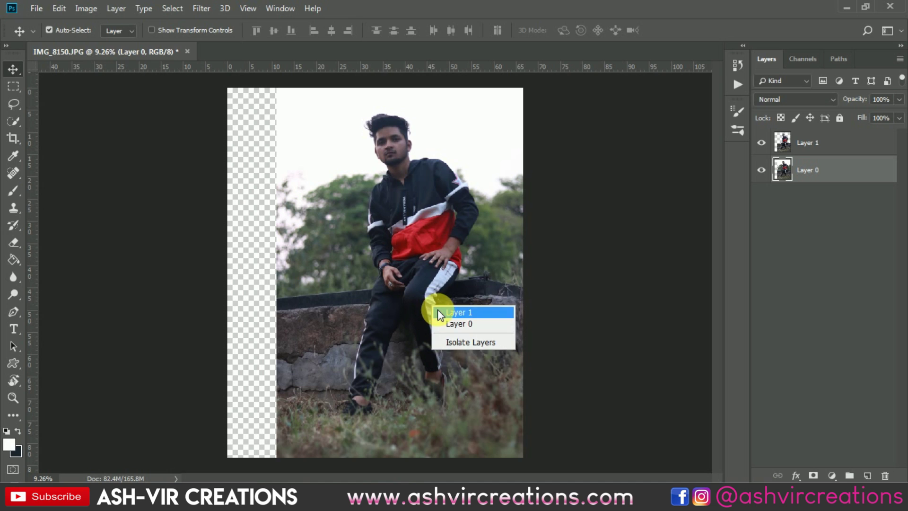
{"action": "left_click", "coordinate": [438, 309]}
{"action": "right_click", "coordinate": [816, 142]}
{"action": "left_click", "coordinate": [696, 71]}
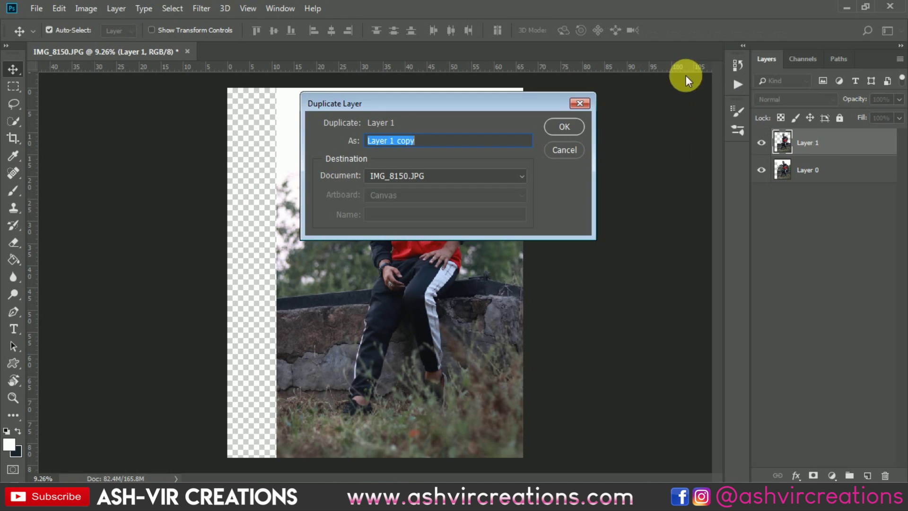
{"action": "left_click", "coordinate": [551, 129]}
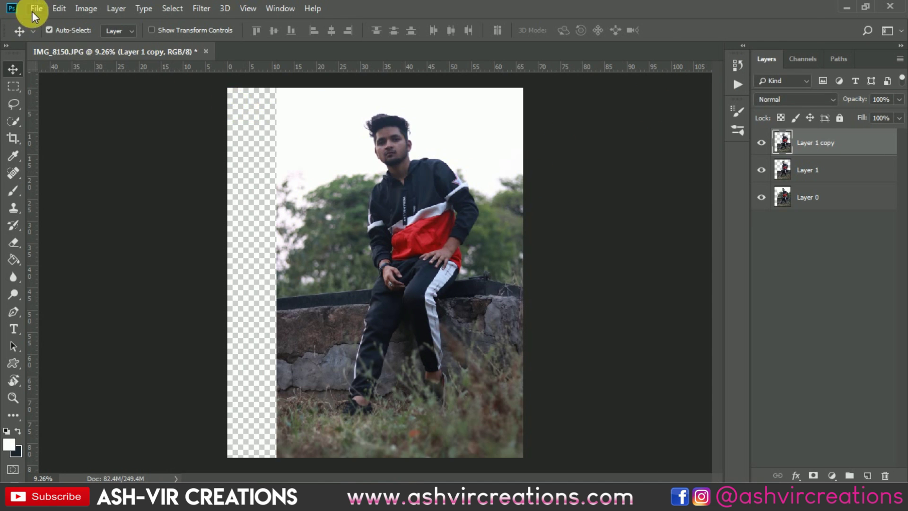
Step: Flip Layer 1 copy horizontally and move it left against the photo's edge so the wall and grass continue into the empty strip
{"action": "left_click", "coordinate": [60, 7]}
{"action": "left_click", "coordinate": [107, 283]}
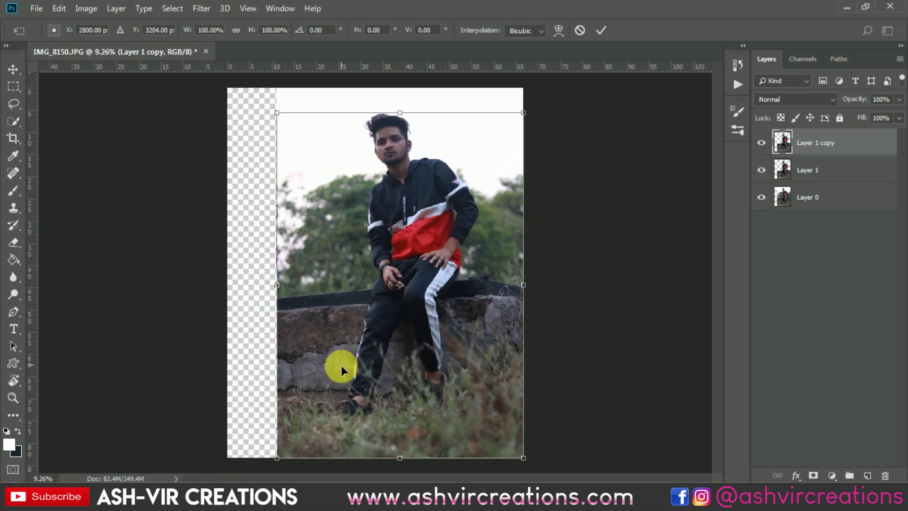
{"action": "right_click", "coordinate": [370, 396]}
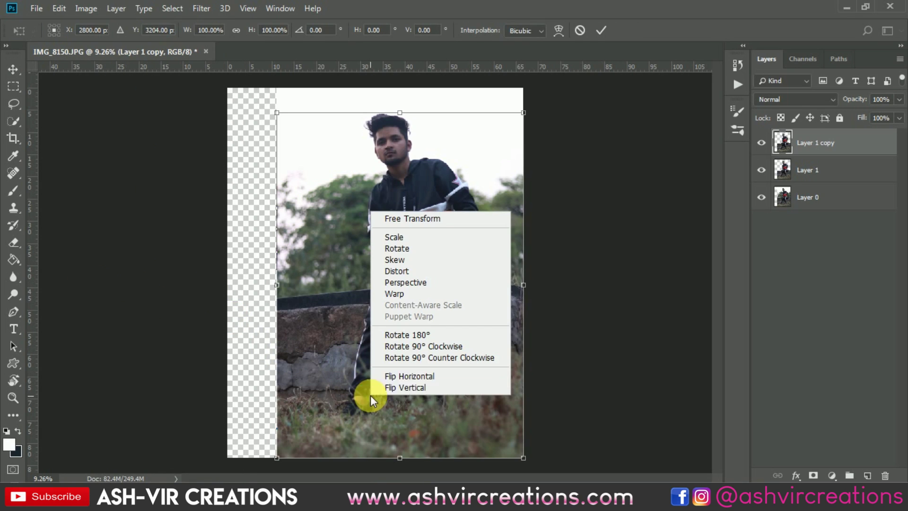
{"action": "left_click", "coordinate": [404, 376]}
{"action": "left_click_drag", "start_coordinate": [405, 376], "coordinate": [199, 367]}
{"action": "key", "text": "Return"}
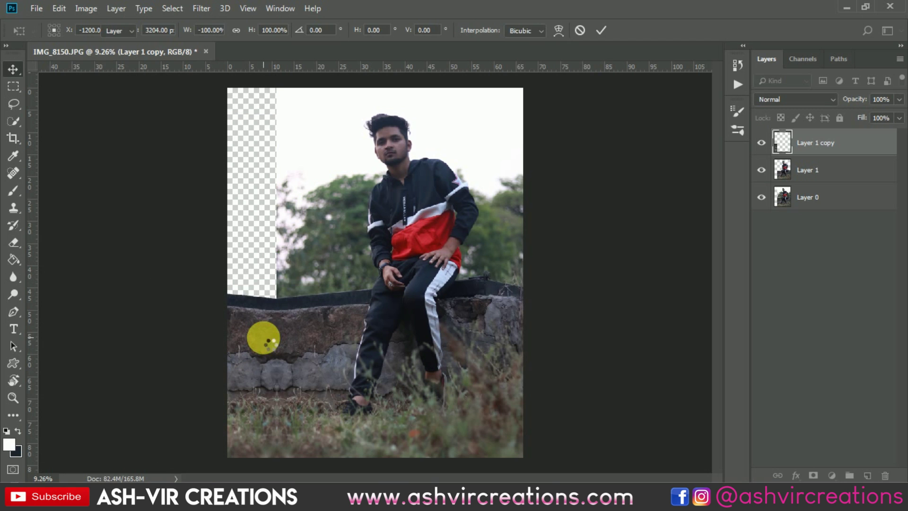
{"action": "scroll", "coordinate": [259, 326], "scroll_direction": "up", "scroll_amount": 2}
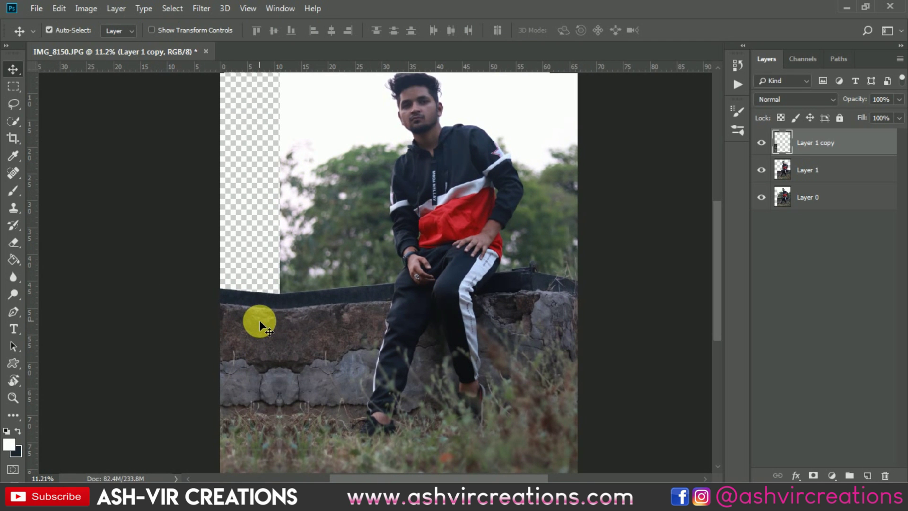
{"action": "scroll", "coordinate": [260, 326], "scroll_direction": "down", "scroll_amount": 2}
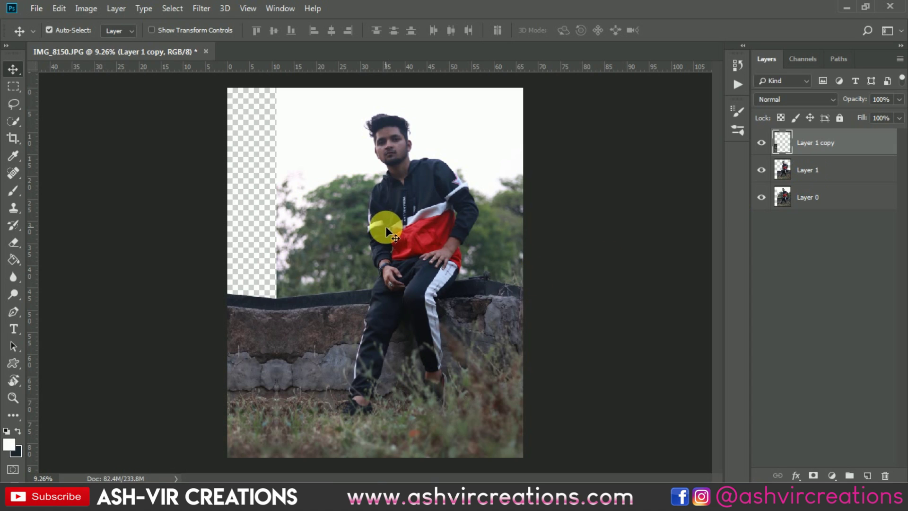
Step: Warp Layer 1 copy so the mirrored wall's upper edge slopes down to the left, continuing the original wall's curve
{"action": "key", "text": "ctrl+t"}
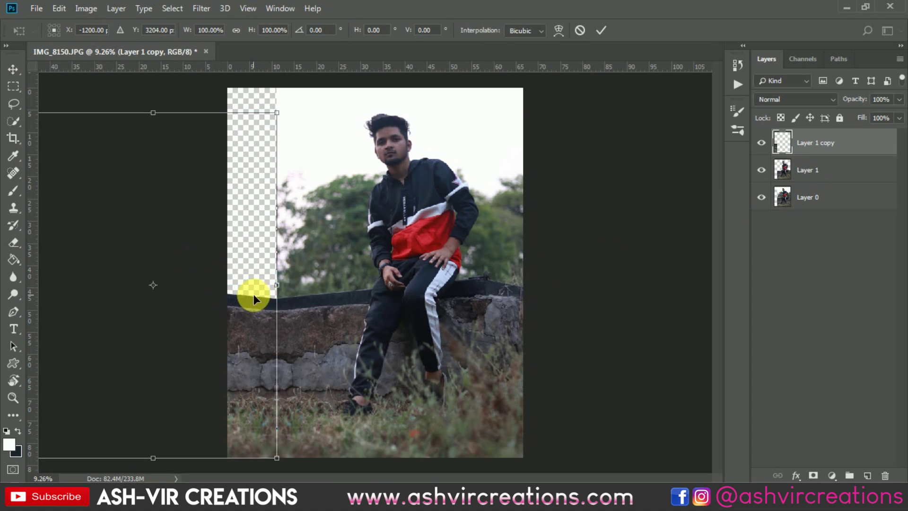
{"action": "right_click", "coordinate": [254, 294]}
{"action": "left_click", "coordinate": [286, 377]}
{"action": "scroll", "coordinate": [189, 271], "scroll_direction": "down", "scroll_amount": 4}
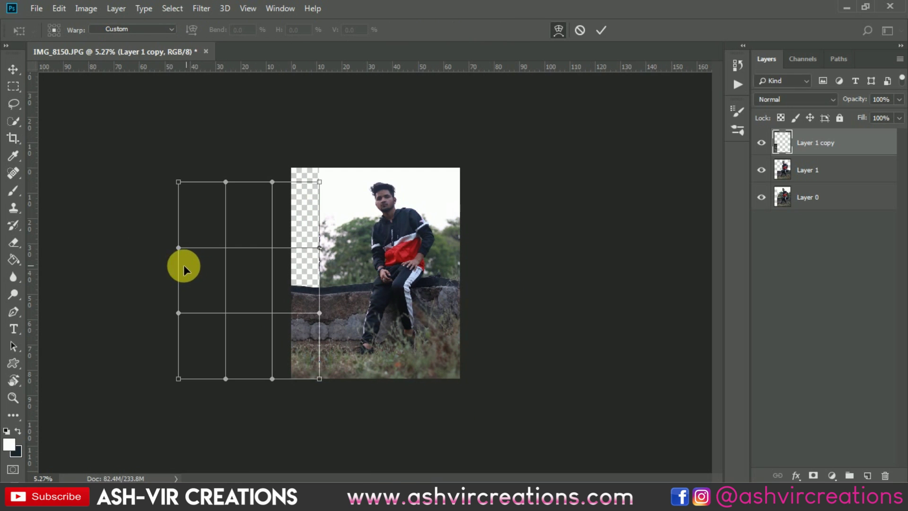
{"action": "left_click_drag", "start_coordinate": [222, 248], "coordinate": [280, 286]}
{"action": "scroll", "coordinate": [240, 336], "scroll_direction": "up", "scroll_amount": 5}
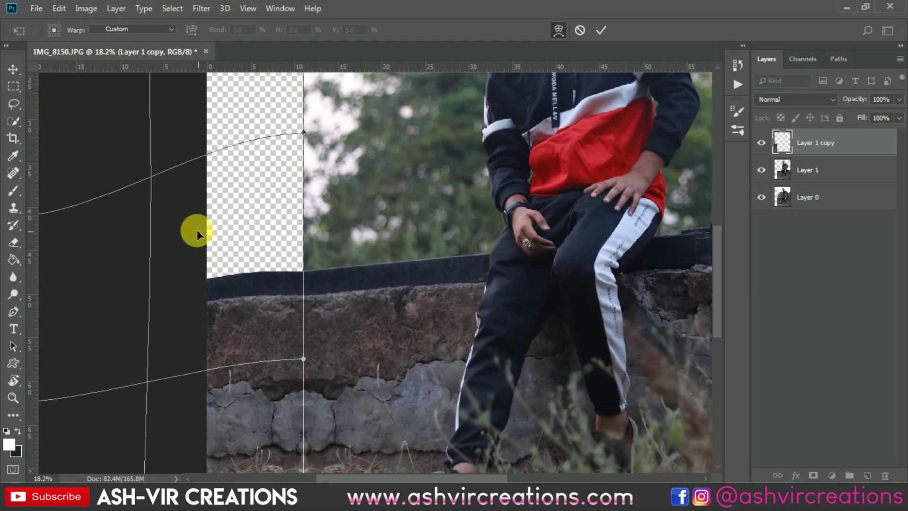
{"action": "left_click_drag", "start_coordinate": [152, 180], "coordinate": [155, 190]}
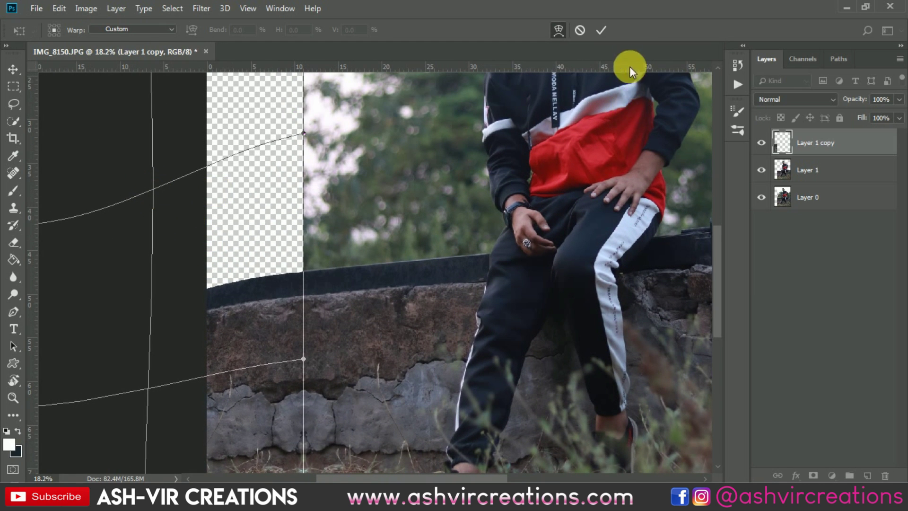
{"action": "left_click", "coordinate": [611, 29]}
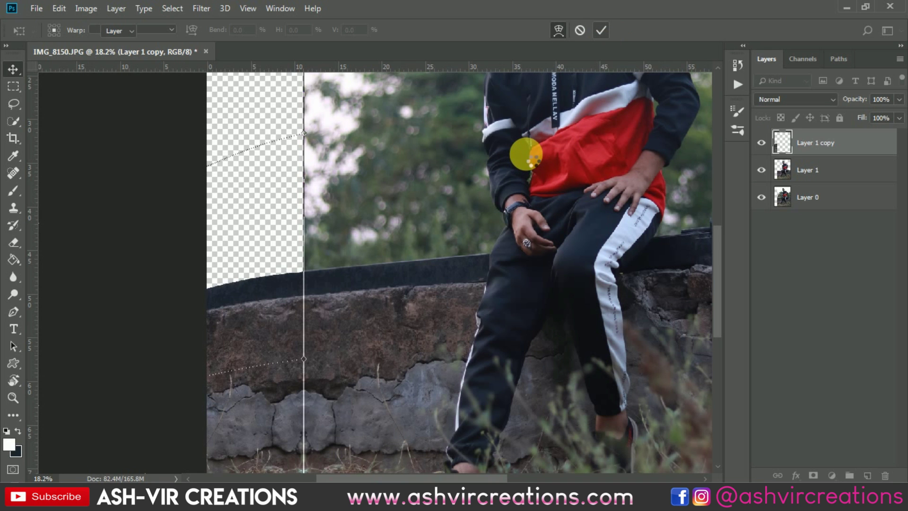
{"action": "left_click", "coordinate": [614, 30]}
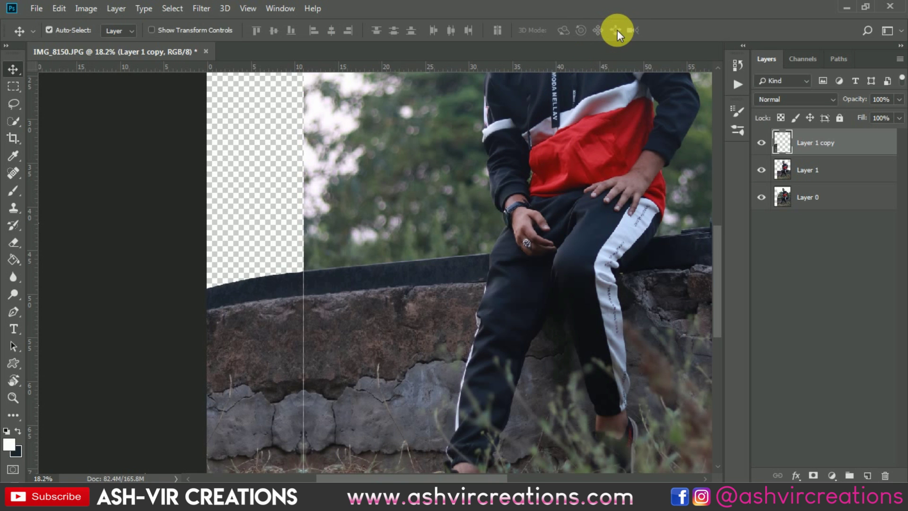
Step: Merge Layer 1 copy with Layer 1 and crop the merged layer to the current canvas bounds
{"action": "scroll", "coordinate": [303, 330], "scroll_direction": "up", "scroll_amount": 3}
{"action": "scroll", "coordinate": [304, 328], "scroll_direction": "down", "scroll_amount": 5}
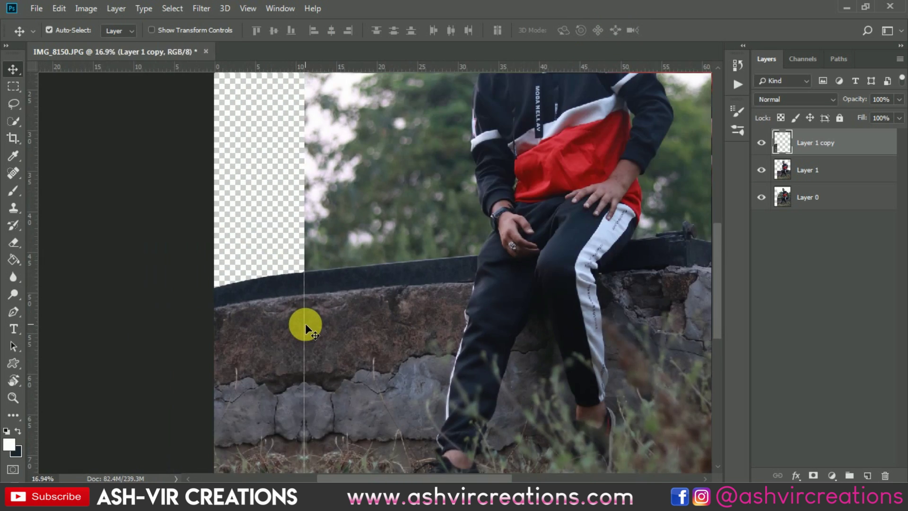
{"action": "left_click", "coordinate": [825, 169], "text": "ctrl"}
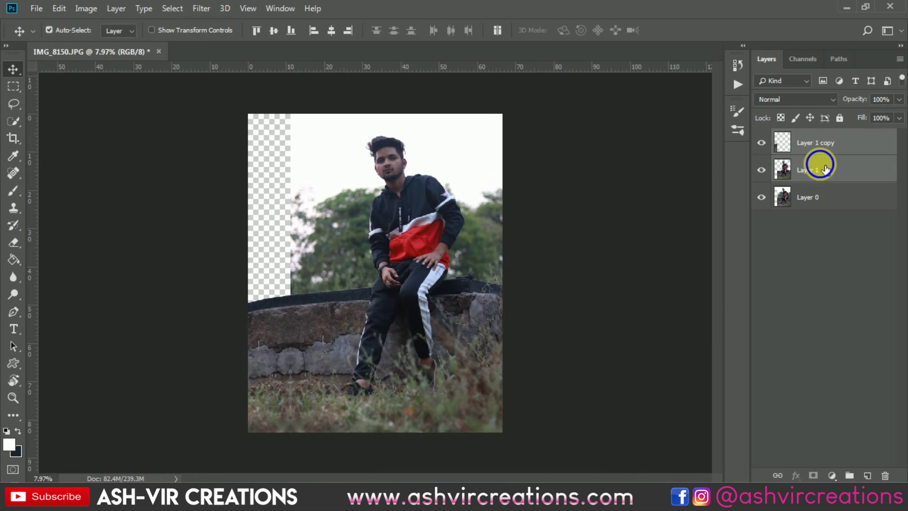
{"action": "right_click", "coordinate": [823, 167]}
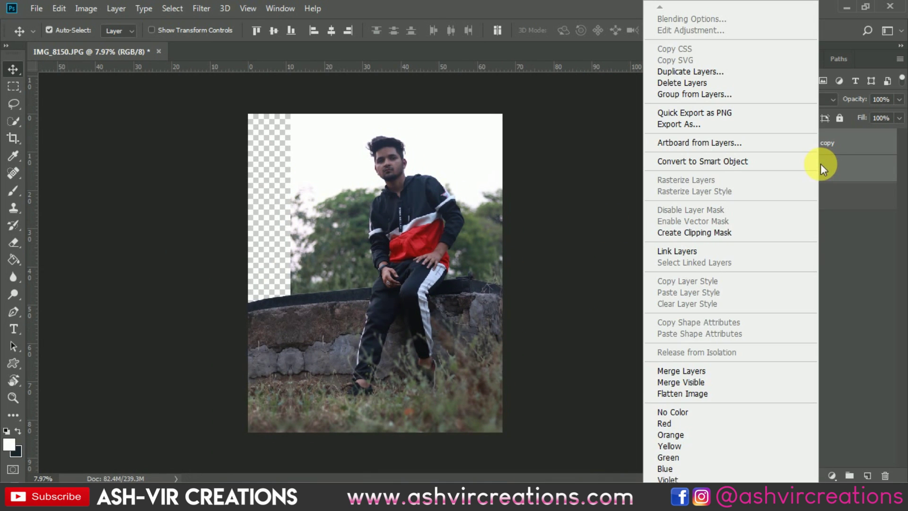
{"action": "left_click", "coordinate": [691, 370]}
{"action": "left_click", "coordinate": [13, 138]}
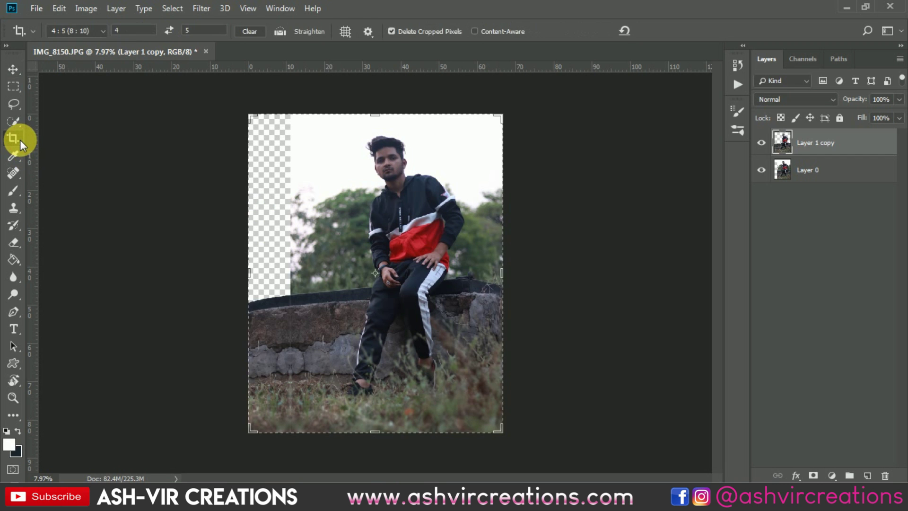
{"action": "key", "text": "Return"}
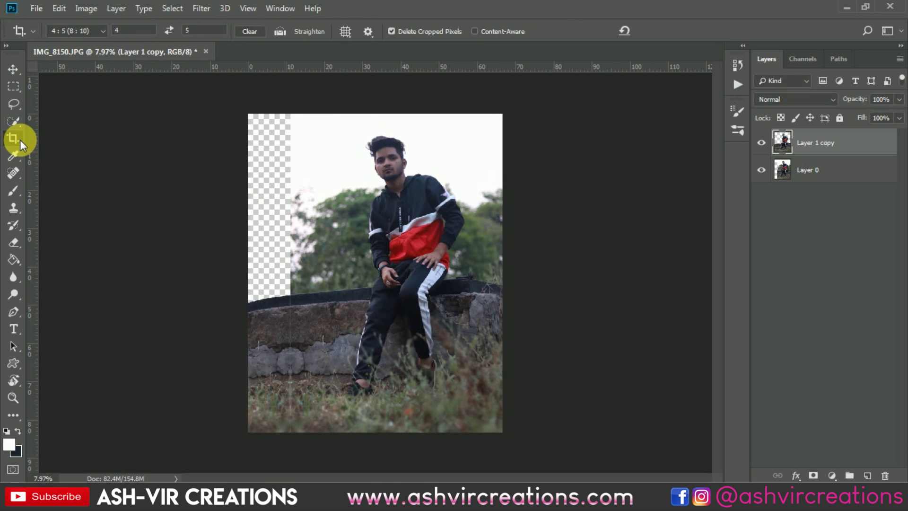
Step: Nudge the merged Layer 1 copy slightly to the right to cover the thin vertical seam in the wall
{"action": "key", "text": "v"}
{"action": "scroll", "coordinate": [164, 338], "scroll_direction": "up", "scroll_amount": 5}
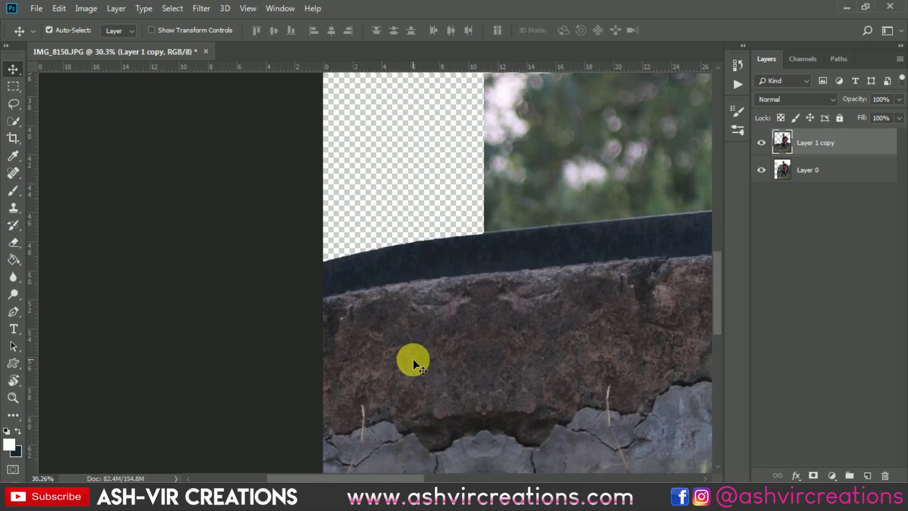
{"action": "scroll", "coordinate": [391, 359], "scroll_direction": "up", "scroll_amount": 10}
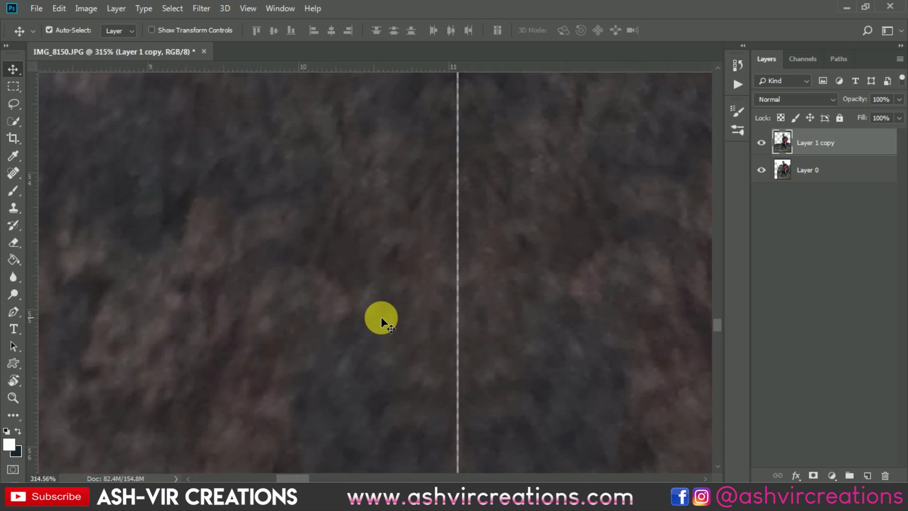
{"action": "scroll", "coordinate": [378, 308], "scroll_direction": "up", "scroll_amount": 3}
{"action": "right_click", "coordinate": [377, 301]}
{"action": "key", "text": "Escape"}
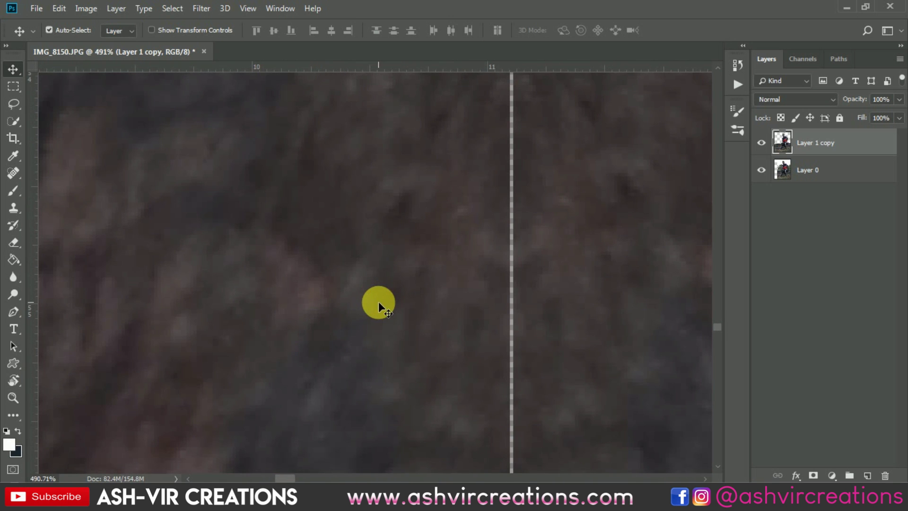
{"action": "key", "text": "Right"}
{"action": "key", "text": "Right"}
{"action": "key", "text": "Right"}
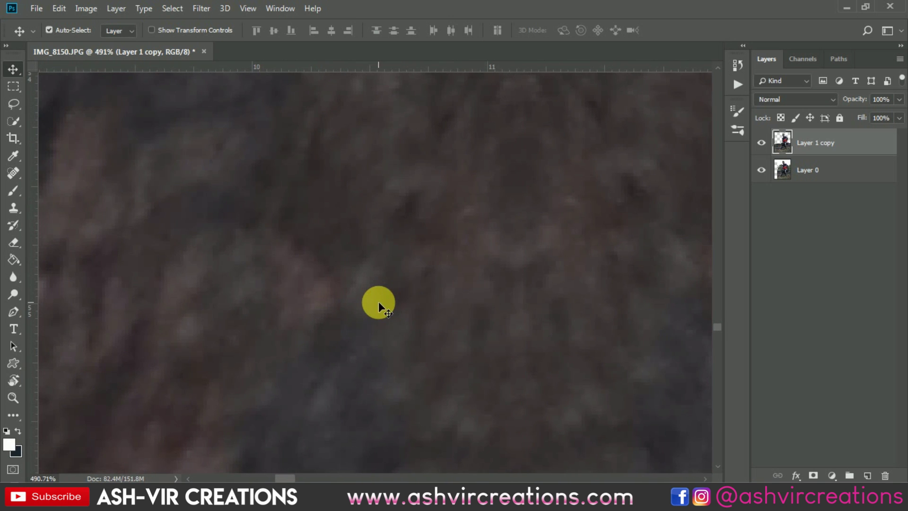
Step: Nudge Layer 1 copy slightly to the left and check the vertical seam in the wall up close
{"action": "key", "text": "Left"}
{"action": "key", "text": "Left"}
{"action": "key", "text": "Left"}
{"action": "scroll", "coordinate": [378, 302], "scroll_direction": "down", "scroll_amount": 5}
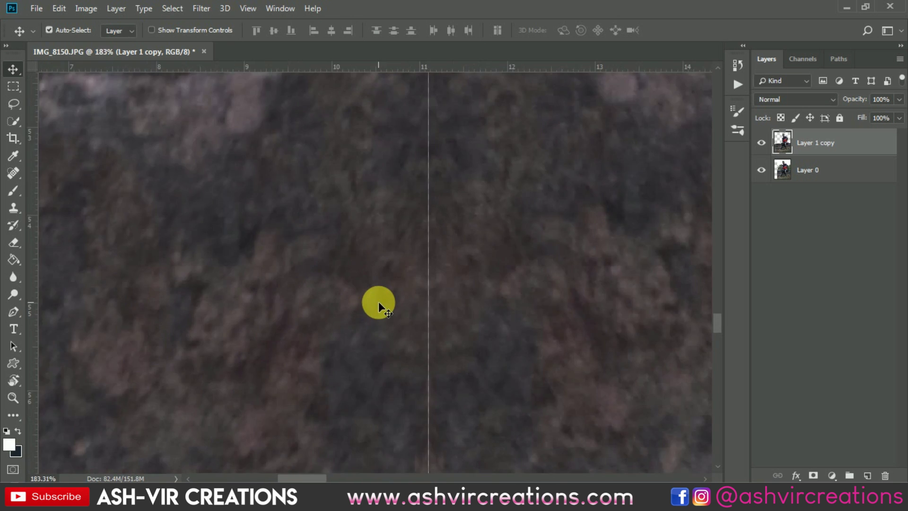
{"action": "scroll", "coordinate": [379, 302], "scroll_direction": "down", "scroll_amount": 6}
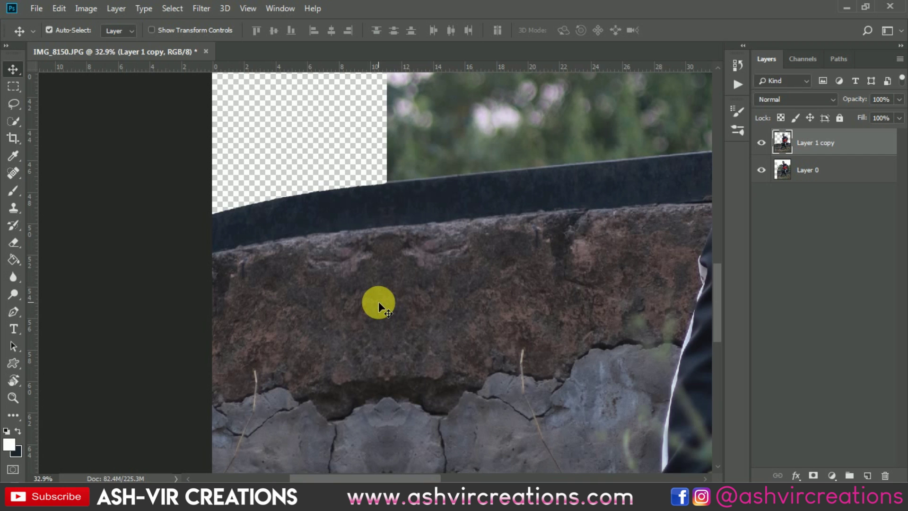
{"action": "scroll", "coordinate": [378, 302], "scroll_direction": "up", "scroll_amount": 6}
{"action": "scroll", "coordinate": [379, 303], "scroll_direction": "up", "scroll_amount": 2}
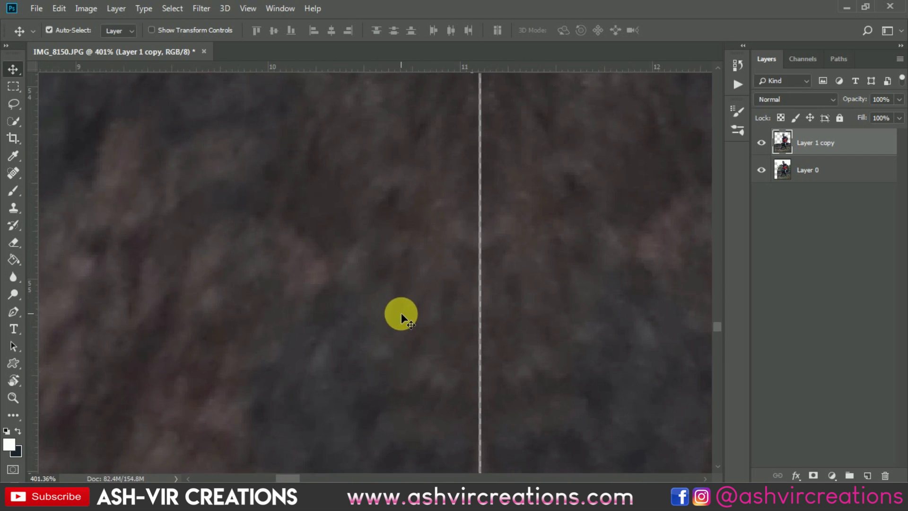
Step: Hide Layer 0 temporarily to check the cut-out subject and extended foreground, and show it again
{"action": "key", "text": "ctrl+0"}
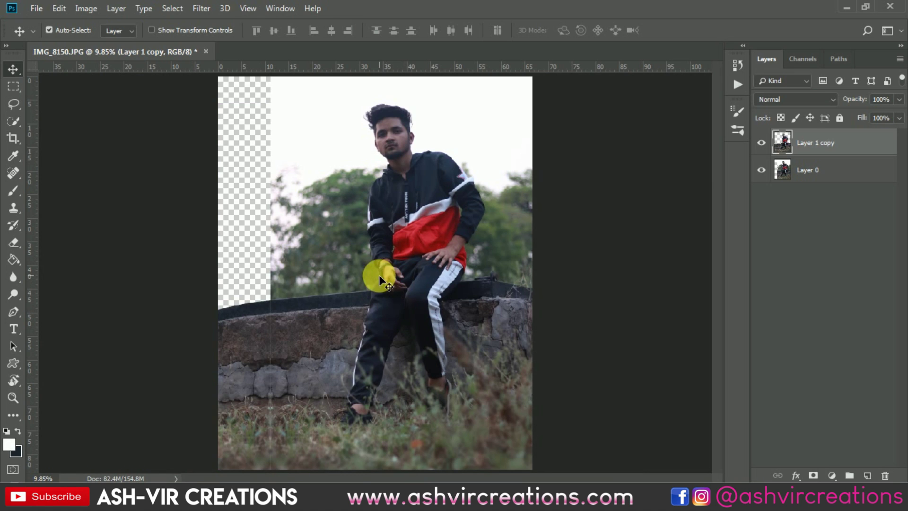
{"action": "left_click", "coordinate": [762, 170]}
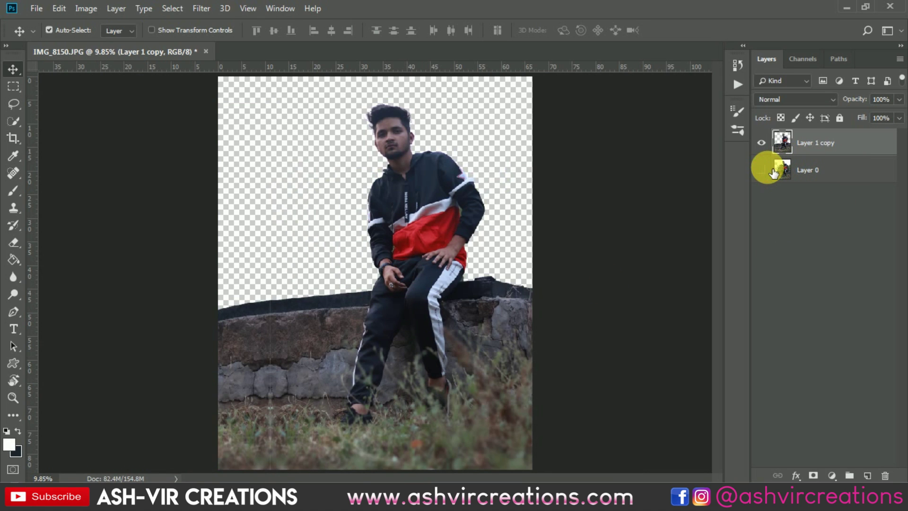
{"action": "left_click", "coordinate": [762, 170]}
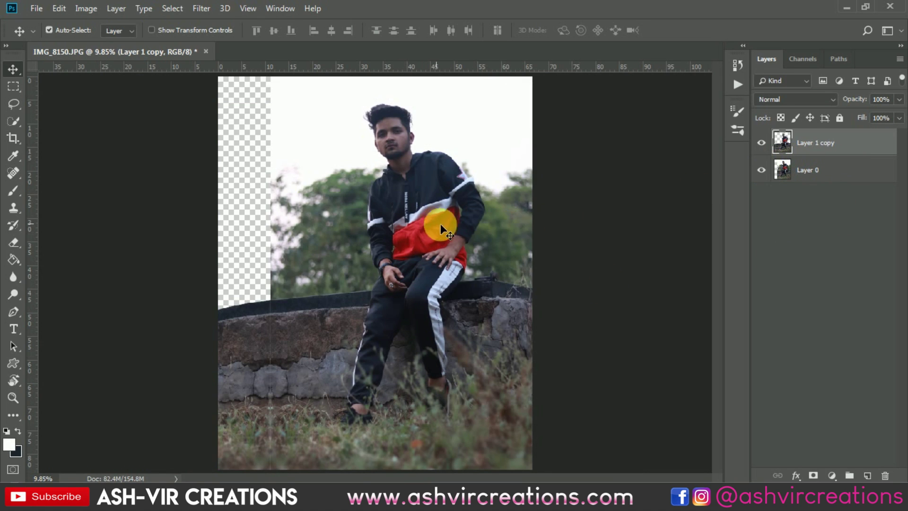
Step: On a new layer, cover the vertical seam through the wall and grass using the Clone Stamp with a soft 400 px brush
{"action": "scroll", "coordinate": [285, 438], "scroll_direction": "up", "scroll_amount": 4}
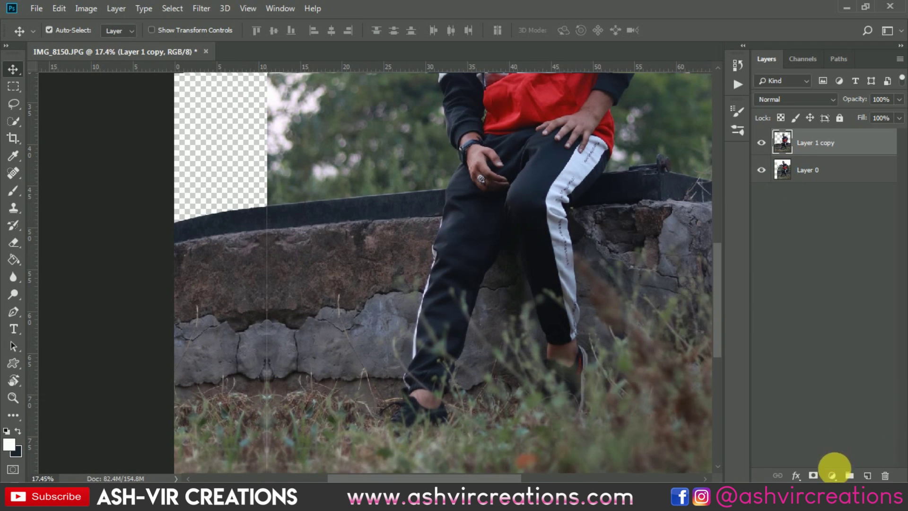
{"action": "left_click", "coordinate": [868, 476]}
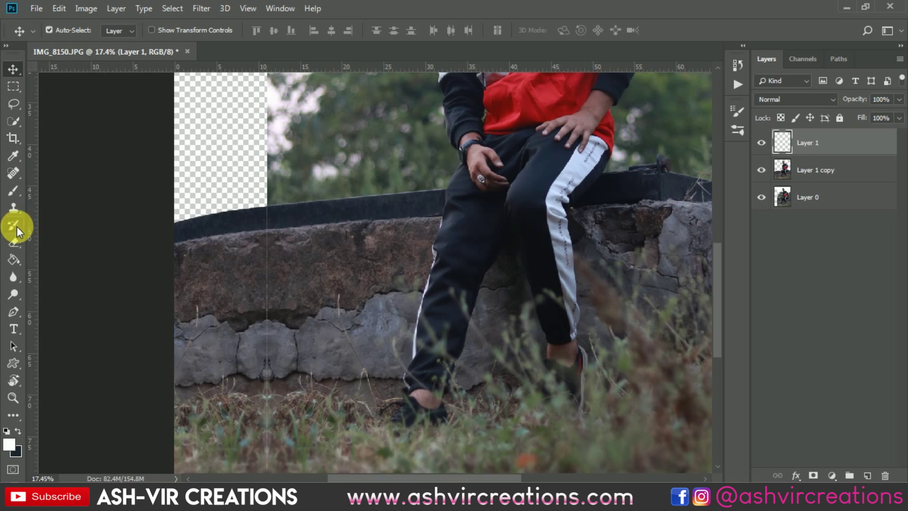
{"action": "left_click", "coordinate": [15, 209]}
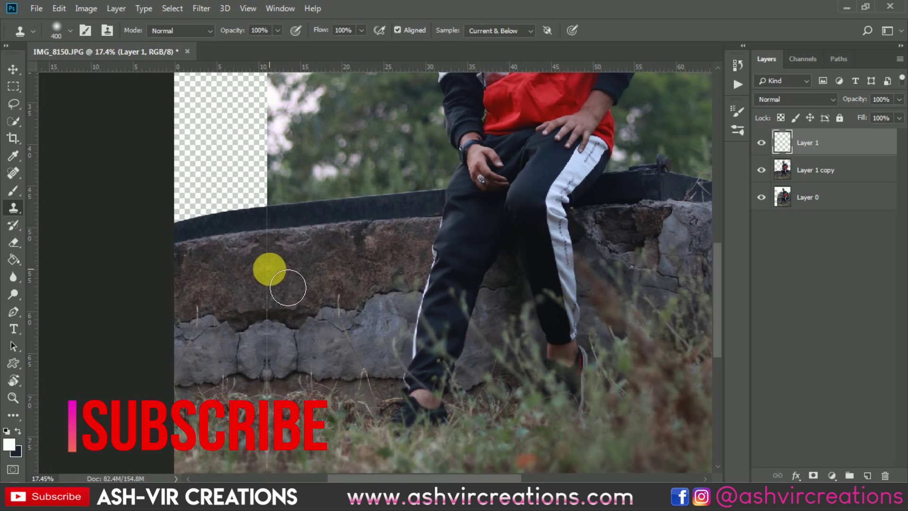
{"action": "left_click_drag", "start_coordinate": [288, 260], "coordinate": [286, 334]}
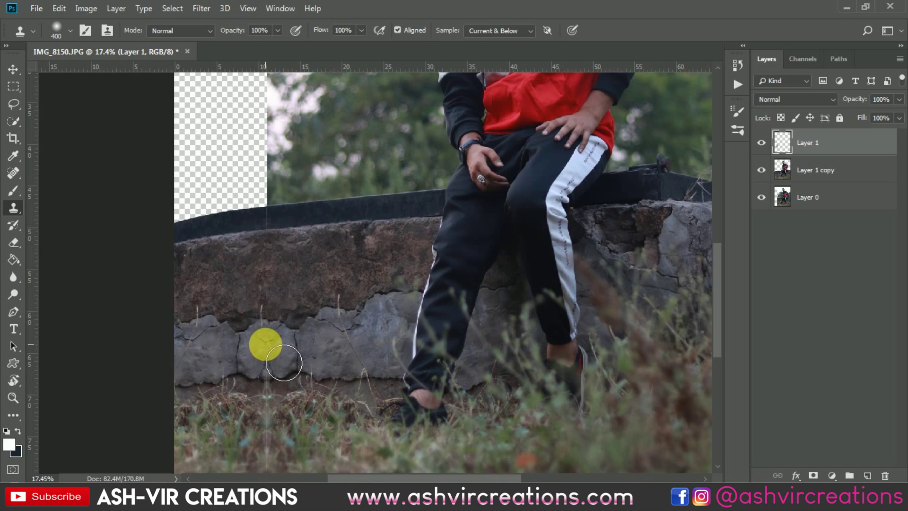
{"action": "left_click_drag", "start_coordinate": [288, 389], "coordinate": [284, 407]}
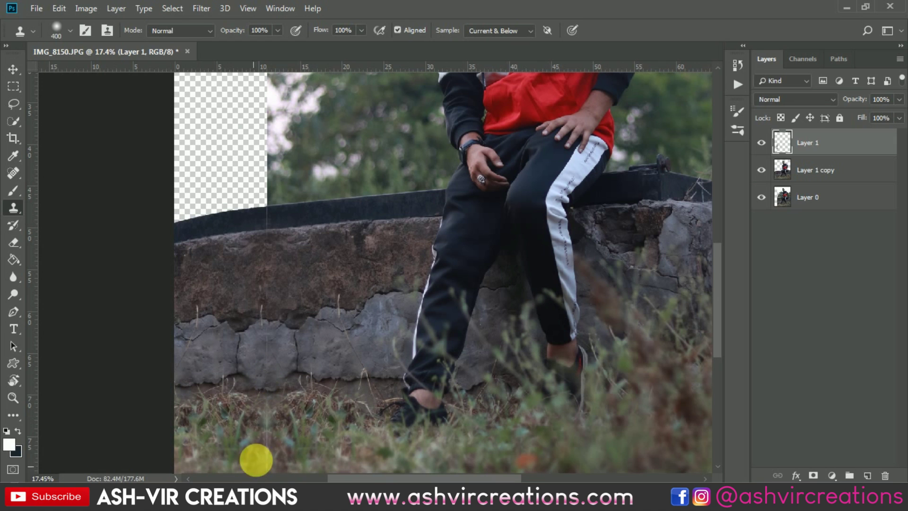
{"action": "mouse_move", "coordinate": [300, 390]}
{"action": "left_mouse_down"}
{"action": "mouse_move", "coordinate": [272, 401]}
{"action": "mouse_move", "coordinate": [266, 390]}
{"action": "mouse_move", "coordinate": [347, 389]}
{"action": "mouse_move", "coordinate": [469, 368]}
{"action": "mouse_move", "coordinate": [407, 379]}
{"action": "mouse_move", "coordinate": [382, 412]}
{"action": "mouse_move", "coordinate": [346, 416]}
{"action": "mouse_move", "coordinate": [350, 466]}
{"action": "mouse_move", "coordinate": [332, 260]}
{"action": "mouse_move", "coordinate": [541, 346]}
{"action": "left_mouse_up"}
{"action": "scroll", "coordinate": [464, 364], "scroll_direction": "down", "scroll_amount": 3}
{"action": "scroll", "coordinate": [349, 436], "scroll_direction": "up", "scroll_amount": 2}
{"action": "scroll", "coordinate": [338, 424], "scroll_direction": "up", "scroll_amount": 3}
{"action": "scroll", "coordinate": [336, 327], "scroll_direction": "up", "scroll_amount": 3}
{"action": "scroll", "coordinate": [540, 346], "scroll_direction": "down", "scroll_amount": 5}
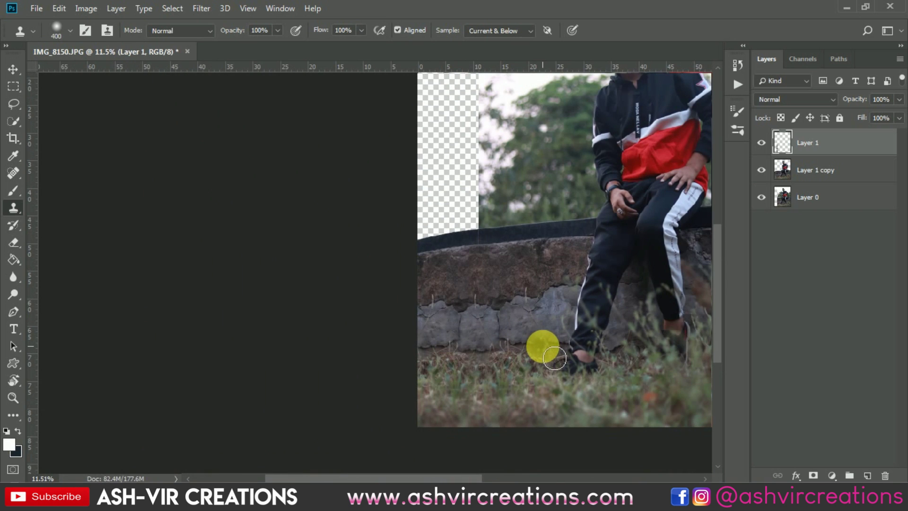
Step: Merge the cloned Layer 1 with Layer 1 copy and crop the result to the current 4:5 canvas bounds
{"action": "key", "text": "v"}
{"action": "scroll", "coordinate": [543, 345], "scroll_direction": "down", "scroll_amount": 2}
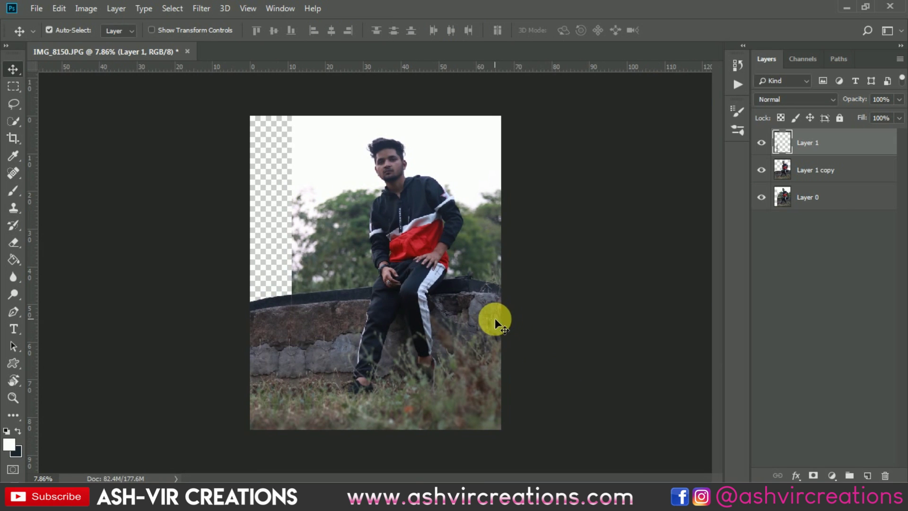
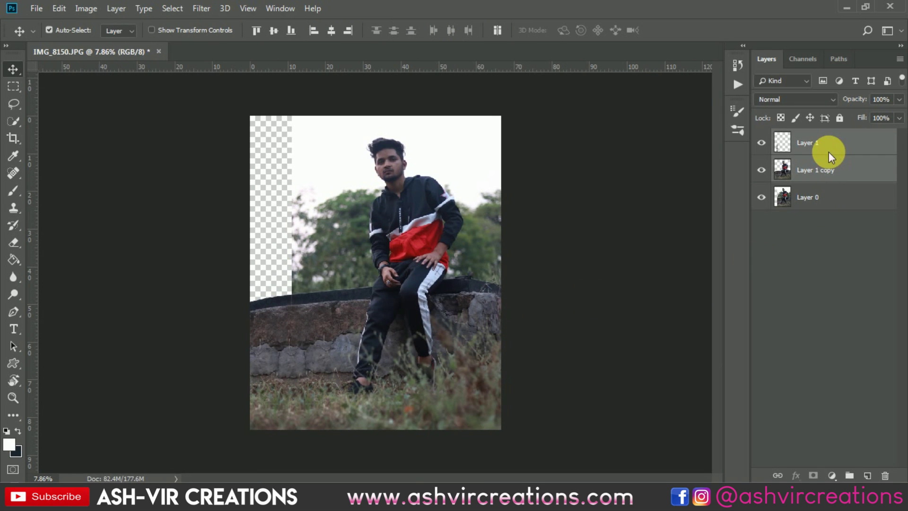
{"action": "right_click", "coordinate": [829, 152]}
{"action": "left_click", "coordinate": [697, 367]}
{"action": "key", "text": "c"}
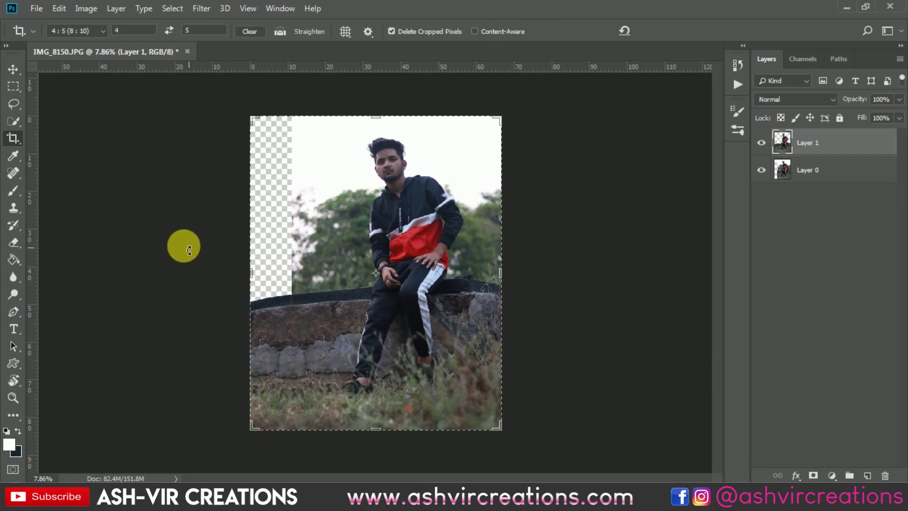
{"action": "key", "text": "Return"}
{"action": "key", "text": "v"}
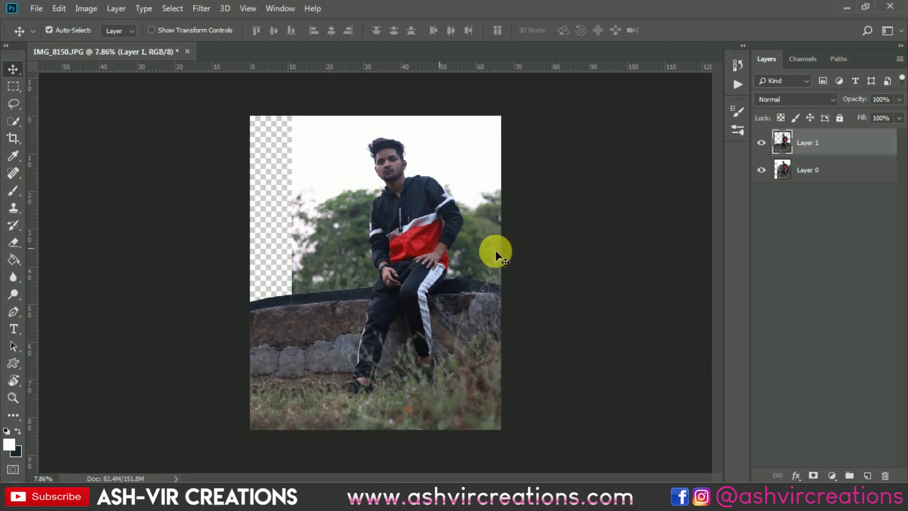
Step: Duplicate the merged Layer 1 as Layer 1 copy within the same document
{"action": "left_click", "coordinate": [803, 170]}
{"action": "scroll", "coordinate": [364, 175], "scroll_direction": "up", "scroll_amount": 3}
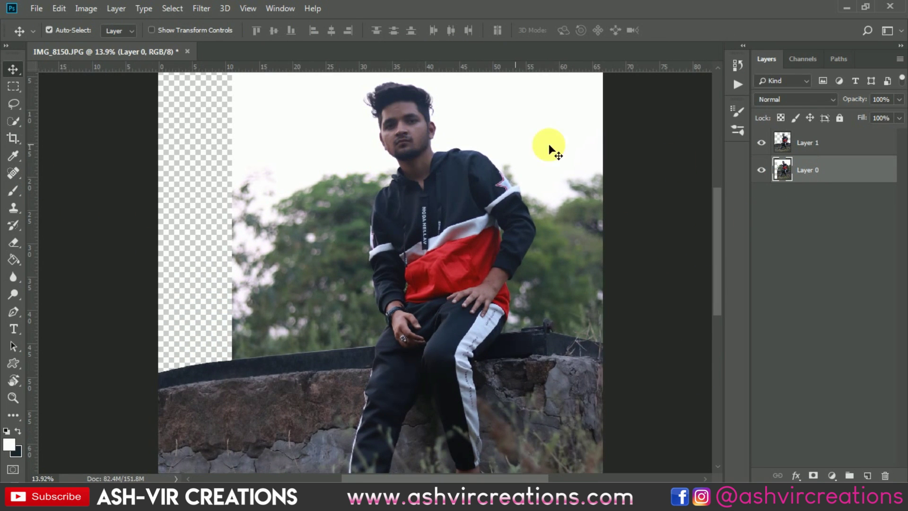
{"action": "left_click", "coordinate": [836, 151]}
{"action": "right_click", "coordinate": [831, 150]}
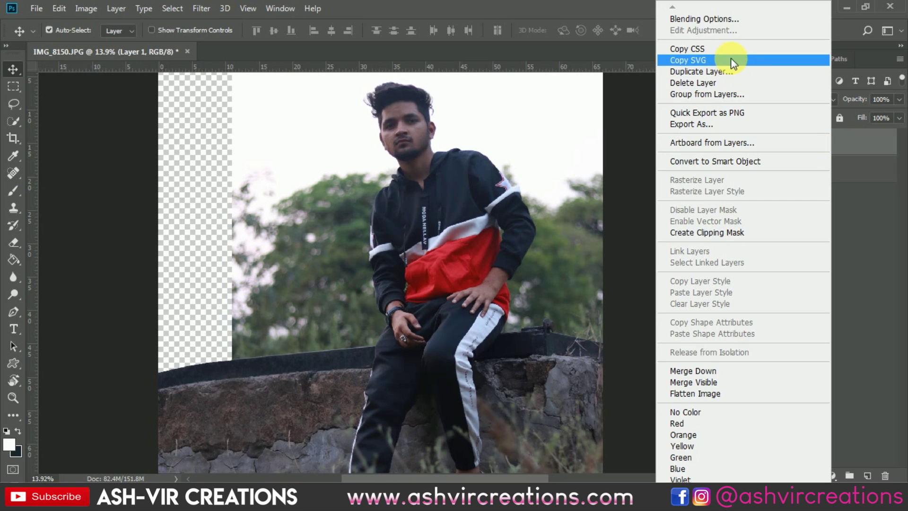
{"action": "left_click", "coordinate": [732, 71]}
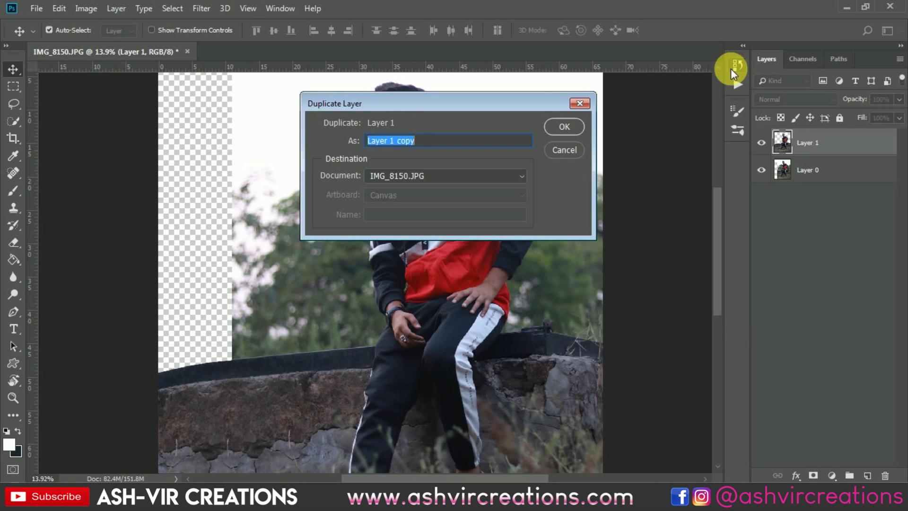
{"action": "left_click", "coordinate": [570, 127]}
Step: Add a Curves adjustment layer above Layer 1 copy and raise the RGB midtones slightly to brighten the photo
{"action": "left_click", "coordinate": [835, 475]}
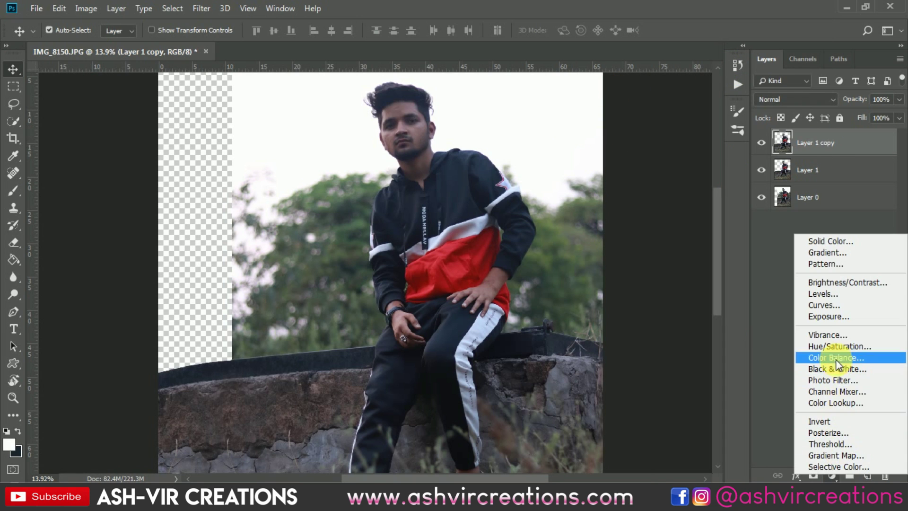
{"action": "left_click", "coordinate": [829, 312]}
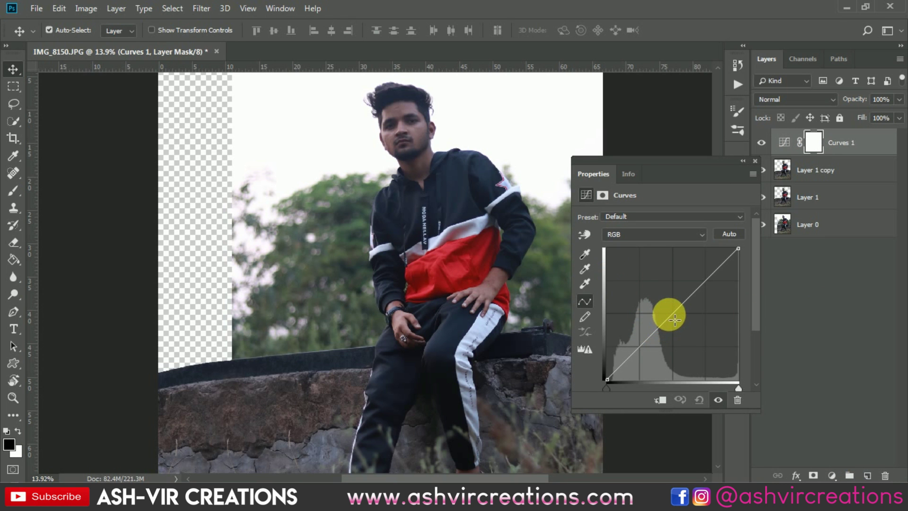
{"action": "left_click_drag", "start_coordinate": [675, 319], "coordinate": [669, 306]}
{"action": "left_click", "coordinate": [755, 161]}
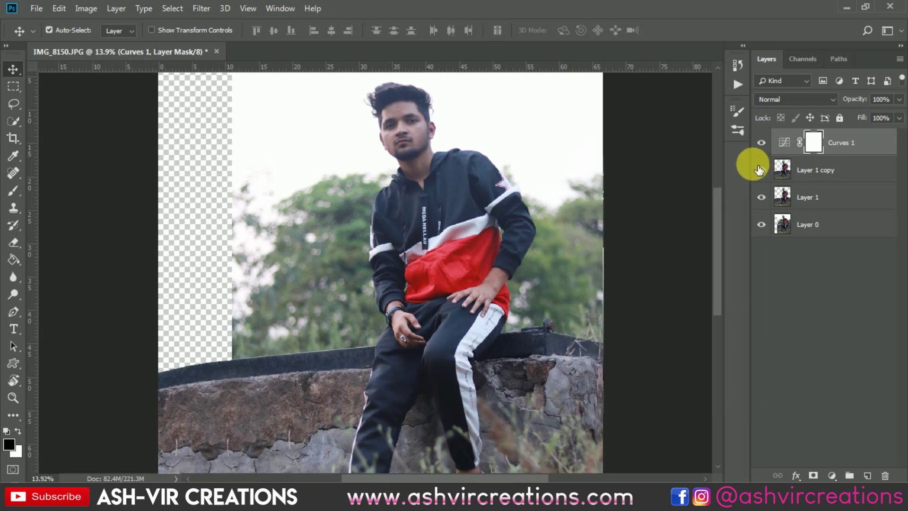
Step: Toggle the Curves 1 layer's visibility to compare the whole photo with and without the brightening
{"action": "scroll", "coordinate": [560, 207], "scroll_direction": "down", "scroll_amount": 3}
{"action": "scroll", "coordinate": [560, 206], "scroll_direction": "up", "scroll_amount": 1}
{"action": "left_click", "coordinate": [762, 143]}
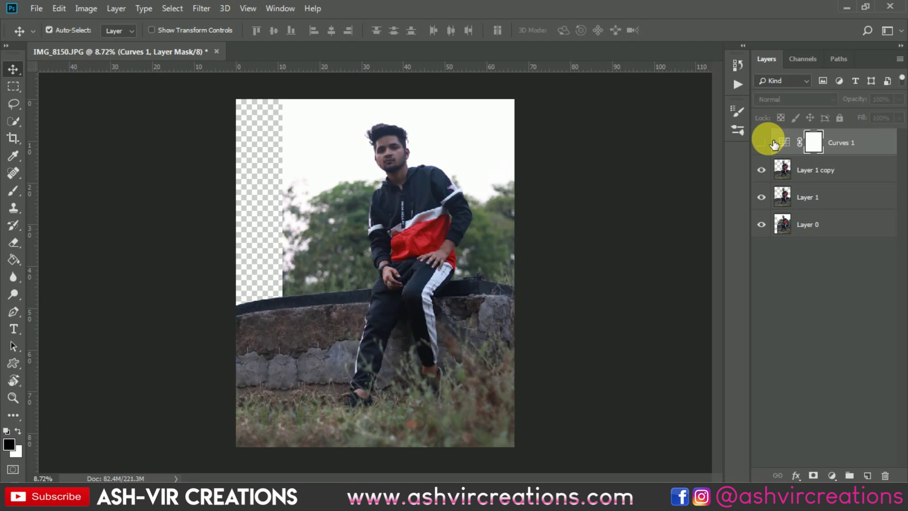
{"action": "left_click", "coordinate": [768, 142]}
{"action": "left_click", "coordinate": [768, 142]}
{"action": "left_click", "coordinate": [768, 142]}
{"action": "left_click", "coordinate": [768, 141]}
{"action": "left_click", "coordinate": [768, 142]}
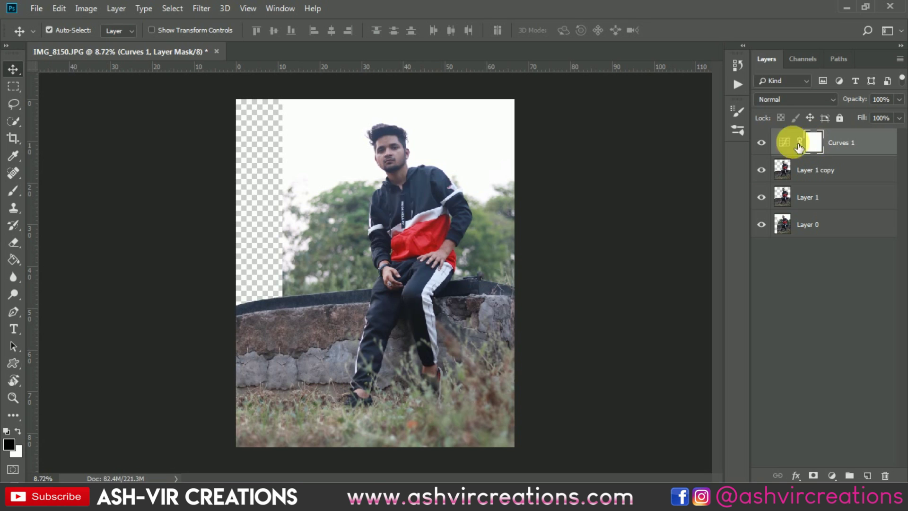
Step: Mask out the Curves 1 brightening along the photo's lower right edge with a large soft black brush
{"action": "left_click", "coordinate": [14, 191]}
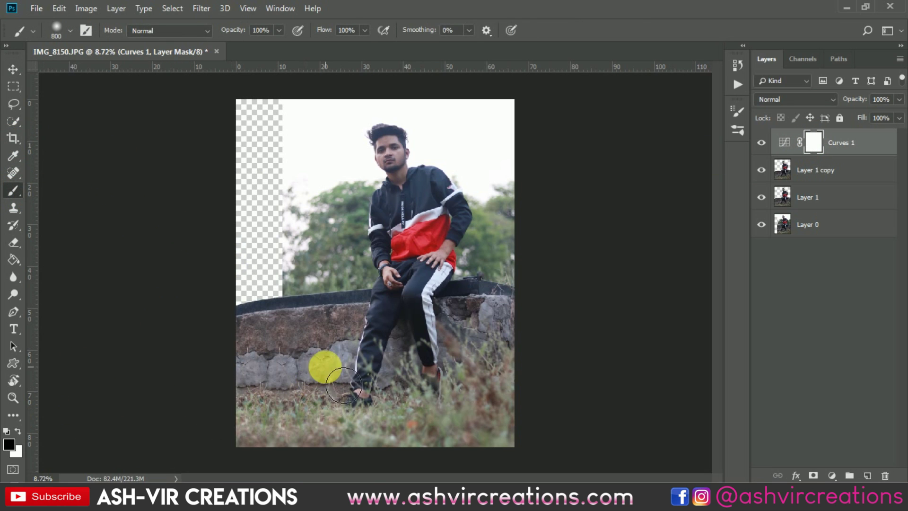
{"action": "key", "text": "bracketright"}
{"action": "key", "text": "bracketright"}
{"action": "key", "text": "bracketright"}
{"action": "key", "text": "bracketright"}
{"action": "key", "text": "bracketright"}
{"action": "key", "text": "bracketright"}
{"action": "key", "text": "bracketright"}
{"action": "key", "text": "bracketright"}
{"action": "key", "text": "bracketright"}
{"action": "key", "text": "bracketright"}
{"action": "key", "text": "bracketright"}
{"action": "key", "text": "bracketright"}
{"action": "key", "text": "bracketright"}
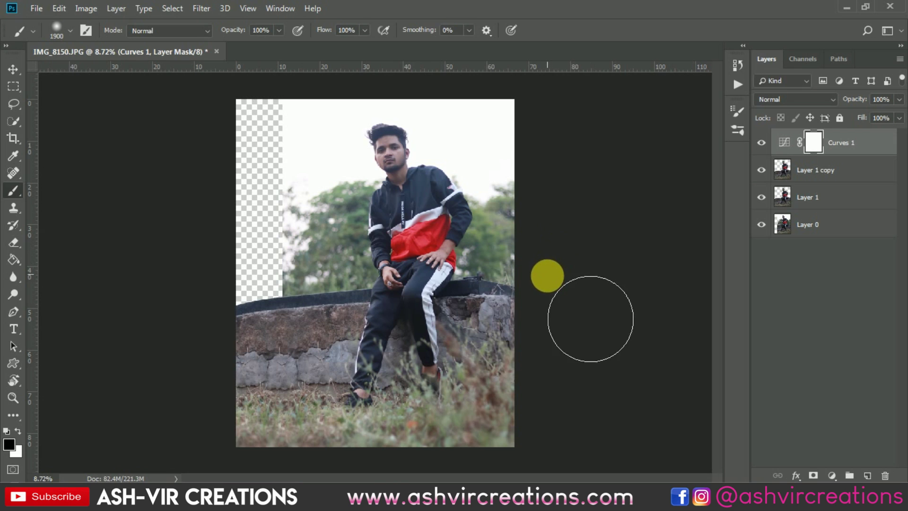
{"action": "key", "text": "bracketright"}
{"action": "key", "text": "bracketright"}
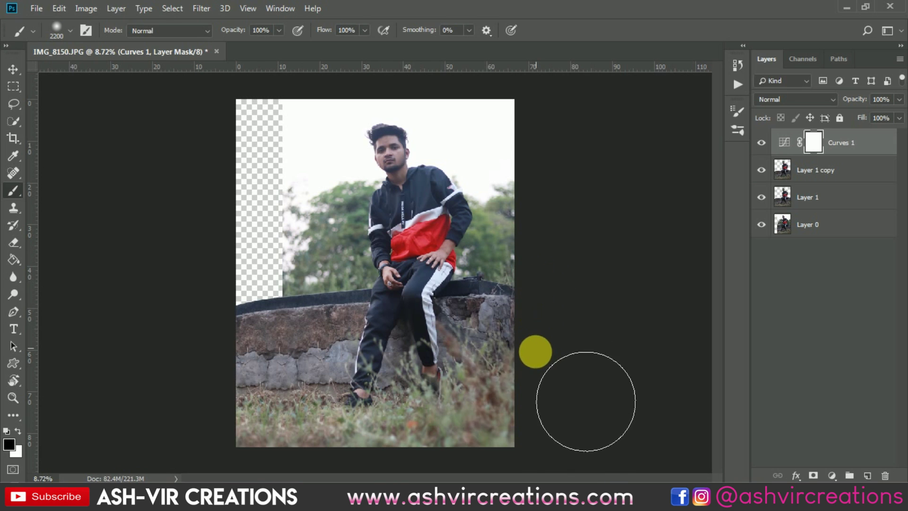
{"action": "scroll", "coordinate": [473, 465], "scroll_direction": "down", "scroll_amount": 1}
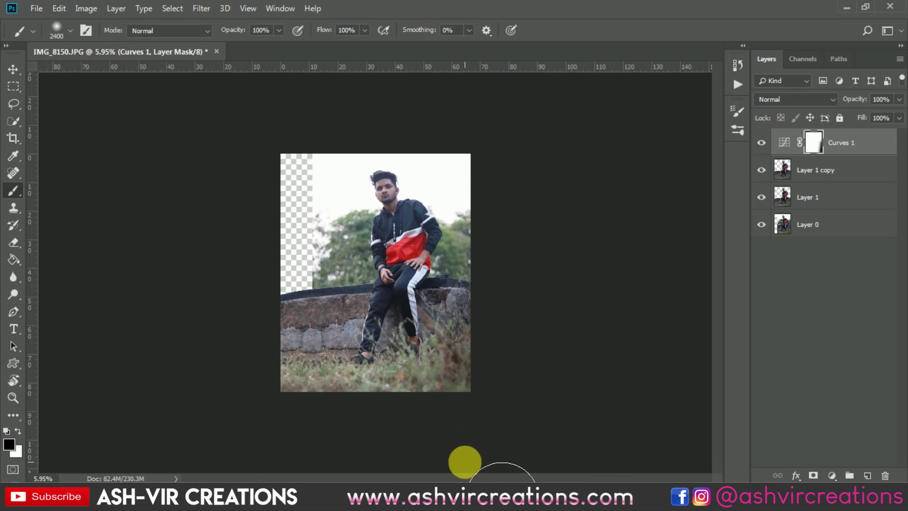
Step: Enlarge the black brush to 2800 px and mask the Curves 1 brightening along the photo's bottom and lower left areas
{"action": "key", "text": "bracketright"}
{"action": "key", "text": "bracketright"}
{"action": "key", "text": "bracketright"}
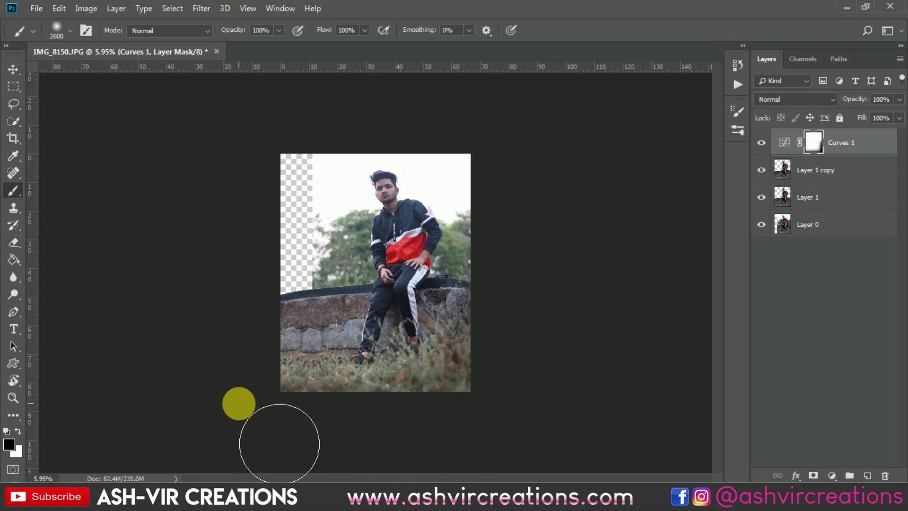
{"action": "key", "text": "bracketright"}
{"action": "key", "text": "bracketright"}
{"action": "left_click", "coordinate": [284, 290]}
{"action": "left_click_drag", "start_coordinate": [284, 290], "coordinate": [257, 424]}
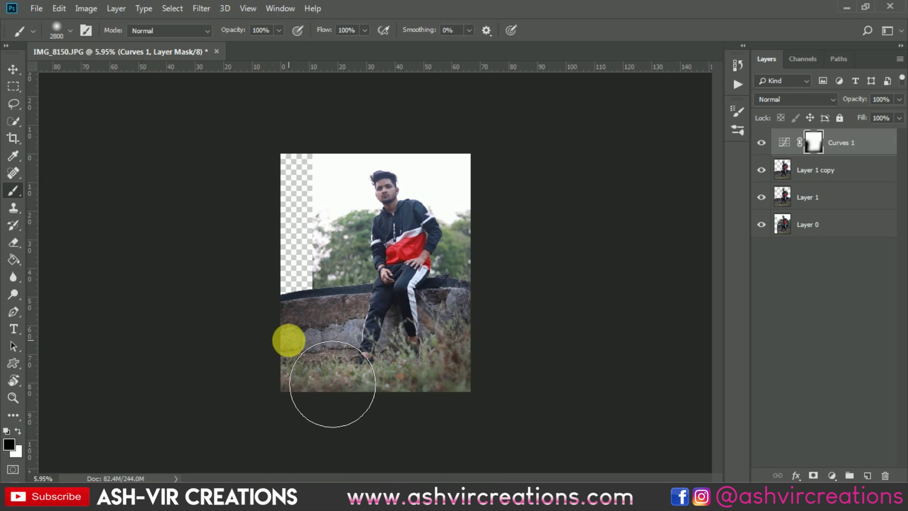
{"action": "mouse_move", "coordinate": [289, 340]}
{"action": "left_mouse_down"}
{"action": "mouse_move", "coordinate": [308, 330]}
{"action": "mouse_move", "coordinate": [286, 380]}
{"action": "left_mouse_up"}
Step: Toggle the Curves 1 layer's visibility to compare the photo with and without the masked brightening
{"action": "scroll", "coordinate": [519, 365], "scroll_direction": "up", "scroll_amount": 1}
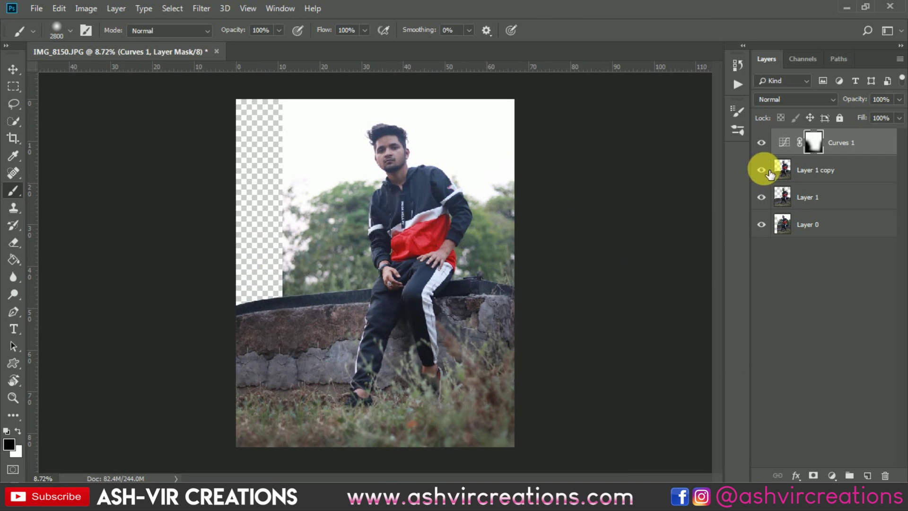
{"action": "left_click", "coordinate": [761, 142]}
{"action": "left_click", "coordinate": [763, 142]}
{"action": "left_click", "coordinate": [764, 142]}
{"action": "left_click", "coordinate": [764, 142]}
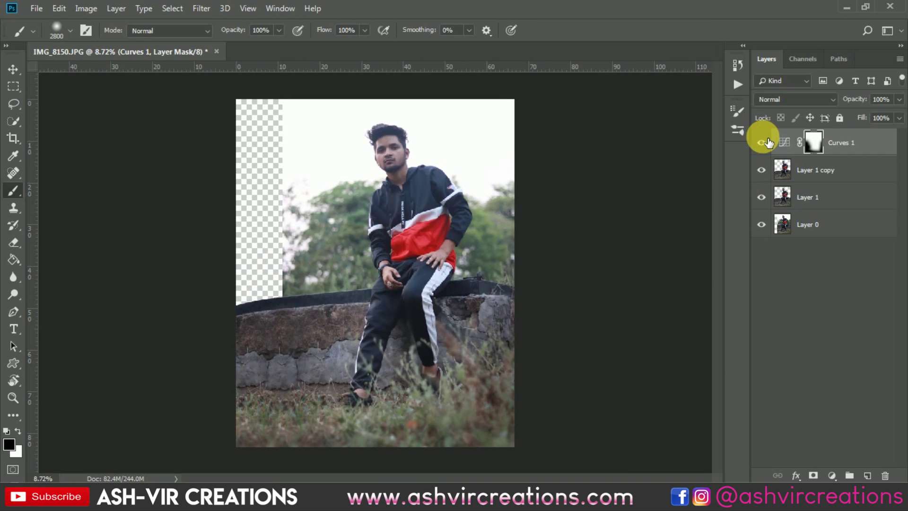
{"action": "left_click", "coordinate": [764, 141]}
{"action": "left_click", "coordinate": [764, 142]}
{"action": "left_click", "coordinate": [764, 142]}
{"action": "left_click", "coordinate": [764, 142]}
Step: Merge Curves 1, Layer 1 copy and Layer 1 into a single layer above Layer 0
{"action": "left_click", "coordinate": [826, 196], "text": "shift"}
{"action": "right_click", "coordinate": [825, 196]}
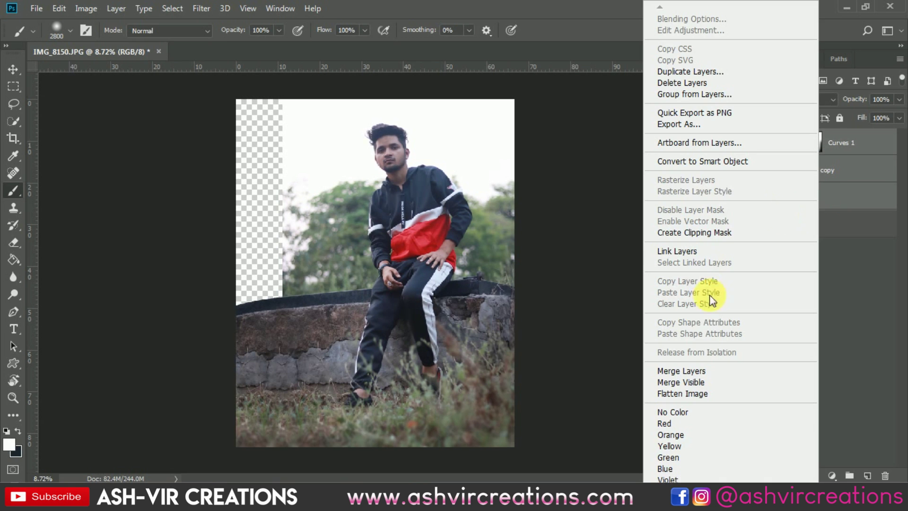
{"action": "left_click", "coordinate": [705, 367]}
Step: Smooth the skin on the subject's face on the merged Curves 1 layer with the Mixer Brush
{"action": "scroll", "coordinate": [331, 122], "scroll_direction": "up", "scroll_amount": 1}
{"action": "scroll", "coordinate": [331, 122], "scroll_direction": "up", "scroll_amount": 6}
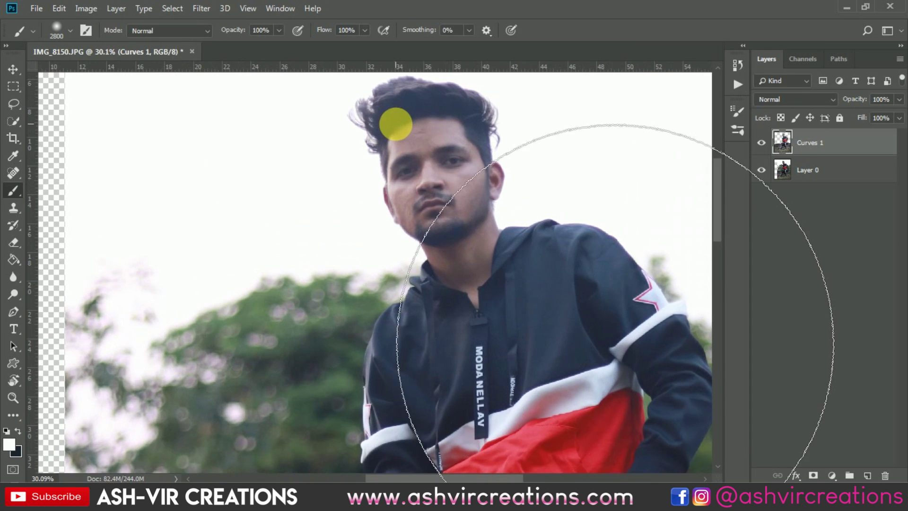
{"action": "key", "text": "v"}
{"action": "left_click_drag", "start_coordinate": [447, 151], "coordinate": [380, 255]}
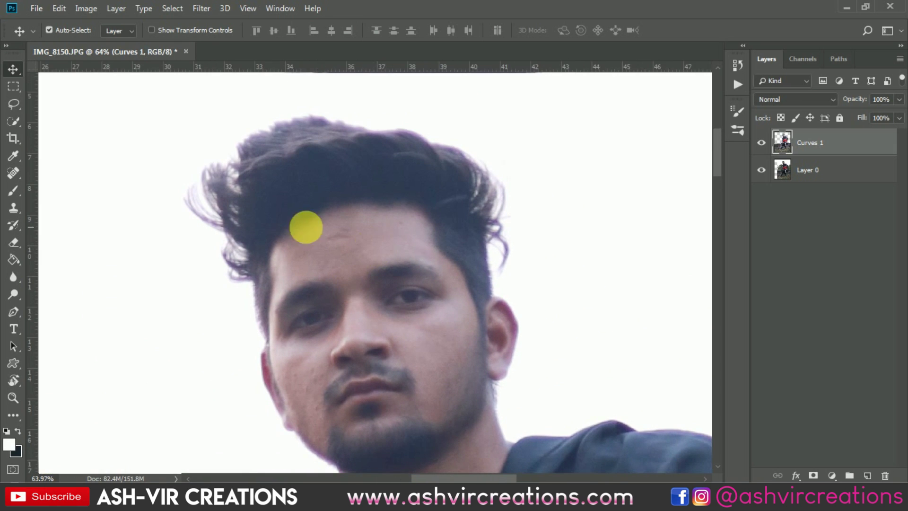
{"action": "left_click", "coordinate": [12, 190]}
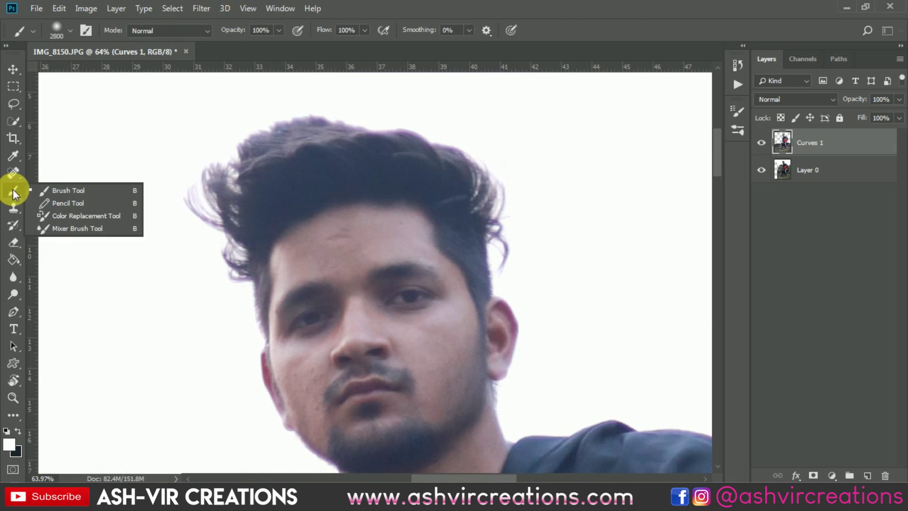
{"action": "left_click", "coordinate": [70, 228]}
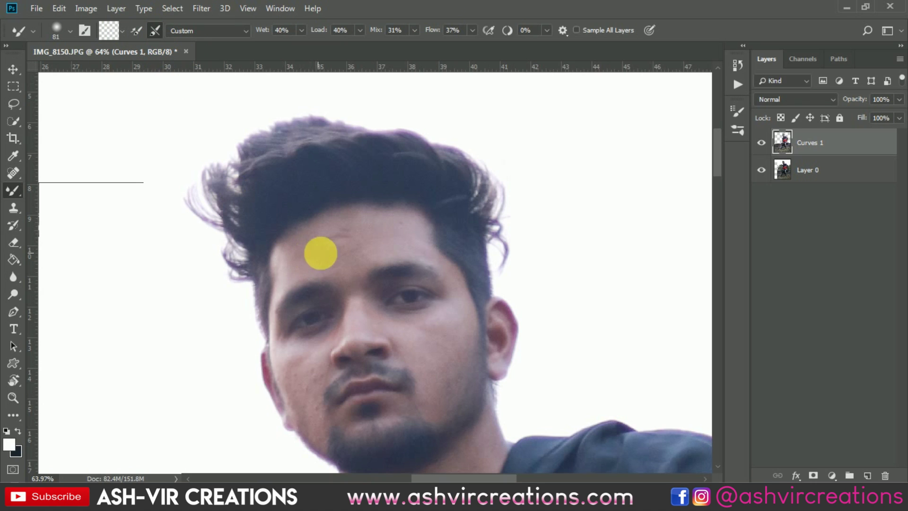
{"action": "mouse_move", "coordinate": [320, 253]}
{"action": "left_mouse_down"}
{"action": "mouse_move", "coordinate": [333, 268]}
{"action": "mouse_move", "coordinate": [372, 266]}
{"action": "mouse_move", "coordinate": [362, 242]}
{"action": "mouse_move", "coordinate": [388, 256]}
{"action": "mouse_move", "coordinate": [354, 263]}
{"action": "mouse_move", "coordinate": [369, 252]}
{"action": "mouse_move", "coordinate": [355, 251]}
{"action": "mouse_move", "coordinate": [370, 249]}
{"action": "mouse_move", "coordinate": [344, 262]}
{"action": "mouse_move", "coordinate": [377, 246]}
{"action": "mouse_move", "coordinate": [362, 268]}
{"action": "mouse_move", "coordinate": [338, 264]}
{"action": "mouse_move", "coordinate": [374, 241]}
{"action": "mouse_move", "coordinate": [342, 260]}
{"action": "mouse_move", "coordinate": [391, 254]}
{"action": "mouse_move", "coordinate": [319, 268]}
{"action": "mouse_move", "coordinate": [414, 244]}
{"action": "mouse_move", "coordinate": [389, 265]}
{"action": "mouse_move", "coordinate": [335, 260]}
{"action": "mouse_move", "coordinate": [469, 344]}
{"action": "mouse_move", "coordinate": [448, 367]}
{"action": "mouse_move", "coordinate": [478, 351]}
{"action": "mouse_move", "coordinate": [450, 422]}
{"action": "mouse_move", "coordinate": [454, 360]}
{"action": "mouse_move", "coordinate": [476, 354]}
{"action": "mouse_move", "coordinate": [449, 426]}
{"action": "mouse_move", "coordinate": [356, 277]}
{"action": "mouse_move", "coordinate": [355, 302]}
{"action": "mouse_move", "coordinate": [361, 272]}
{"action": "mouse_move", "coordinate": [364, 353]}
{"action": "mouse_move", "coordinate": [423, 299]}
{"action": "mouse_move", "coordinate": [351, 292]}
{"action": "mouse_move", "coordinate": [365, 311]}
{"action": "mouse_move", "coordinate": [320, 374]}
{"action": "mouse_move", "coordinate": [322, 437]}
{"action": "mouse_move", "coordinate": [329, 435]}
{"action": "mouse_move", "coordinate": [305, 403]}
{"action": "mouse_move", "coordinate": [326, 433]}
{"action": "mouse_move", "coordinate": [316, 367]}
{"action": "mouse_move", "coordinate": [305, 425]}
{"action": "mouse_move", "coordinate": [322, 398]}
{"action": "mouse_move", "coordinate": [300, 413]}
{"action": "mouse_move", "coordinate": [316, 399]}
{"action": "mouse_move", "coordinate": [319, 435]}
{"action": "mouse_move", "coordinate": [328, 371]}
{"action": "mouse_move", "coordinate": [296, 375]}
{"action": "mouse_move", "coordinate": [422, 281]}
{"action": "mouse_move", "coordinate": [390, 255]}
{"action": "mouse_move", "coordinate": [355, 259]}
{"action": "mouse_move", "coordinate": [395, 238]}
{"action": "mouse_move", "coordinate": [403, 245]}
{"action": "mouse_move", "coordinate": [336, 280]}
{"action": "mouse_move", "coordinate": [299, 251]}
{"action": "mouse_move", "coordinate": [320, 243]}
{"action": "left_mouse_up"}
{"action": "key", "text": "bracketright"}
{"action": "key", "text": "bracketright"}
{"action": "key", "text": "bracketleft"}
{"action": "key", "text": "bracketleft"}
{"action": "scroll", "coordinate": [324, 349], "scroll_direction": "up", "scroll_amount": 3}
{"action": "key", "text": "ctrl+r"}
{"action": "key", "text": "ctrl+r"}
Step: Remove the blemishes from the subject's cheek with the Content-Aware Spot Healing Brush at 10 to 15 px
{"action": "left_click_drag", "start_coordinate": [13, 173], "coordinate": [40, 173]}
{"action": "mouse_move", "coordinate": [336, 293]}
{"action": "left_mouse_down"}
{"action": "mouse_move", "coordinate": [348, 318]}
{"action": "mouse_move", "coordinate": [374, 327]}
{"action": "mouse_move", "coordinate": [372, 344]}
{"action": "mouse_move", "coordinate": [417, 346]}
{"action": "left_mouse_up"}
{"action": "key", "text": "bracketleft"}
{"action": "left_click", "coordinate": [359, 335]}
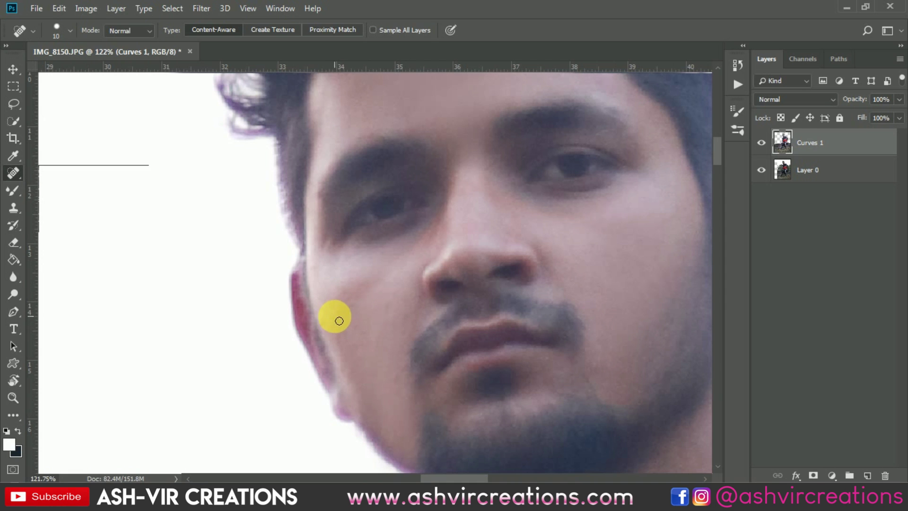
{"action": "left_click_drag", "start_coordinate": [329, 326], "coordinate": [400, 380]}
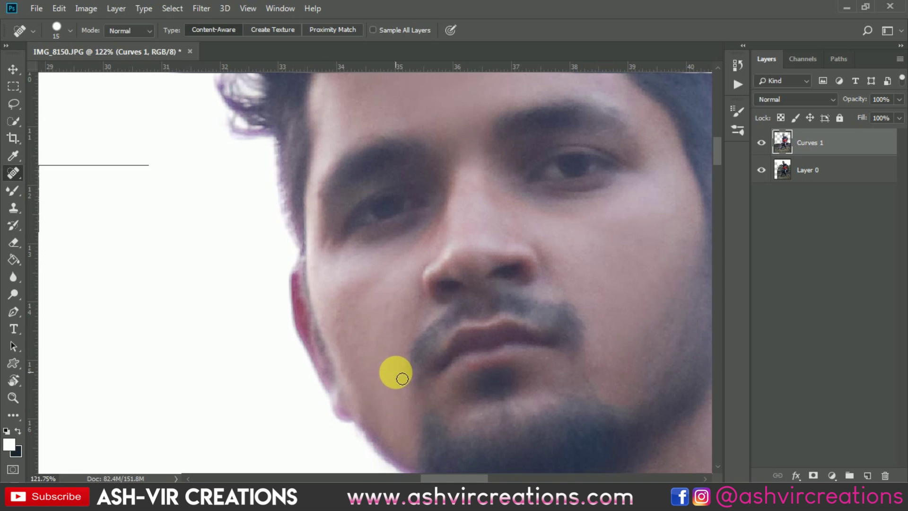
{"action": "scroll", "coordinate": [403, 379], "scroll_direction": "down", "scroll_amount": 5}
{"action": "key", "text": "v"}
{"action": "scroll", "coordinate": [395, 368], "scroll_direction": "down", "scroll_amount": 5}
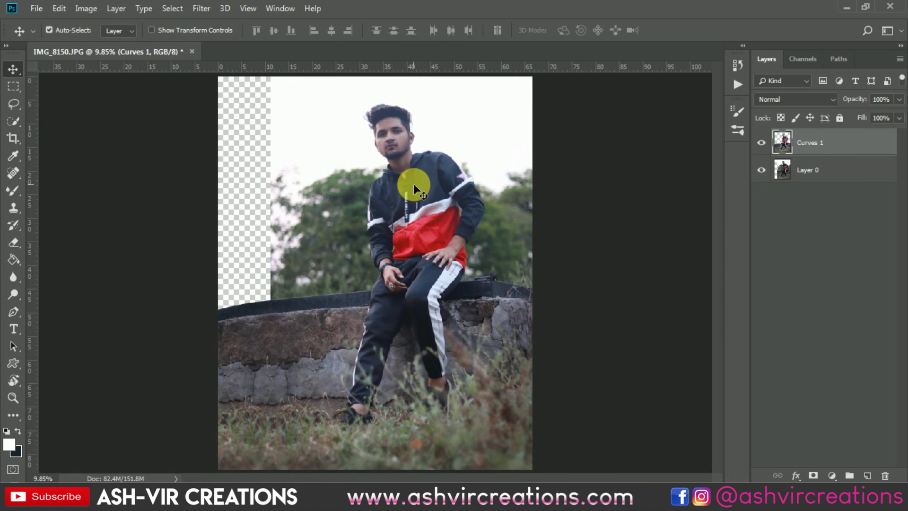
{"action": "scroll", "coordinate": [412, 184], "scroll_direction": "down", "scroll_amount": 1}
{"action": "scroll", "coordinate": [412, 184], "scroll_direction": "up", "scroll_amount": 1}
Step: Make Layer 0 the active layer and open the city skyline image er.jpg from the Desktop
{"action": "left_click", "coordinate": [838, 167]}
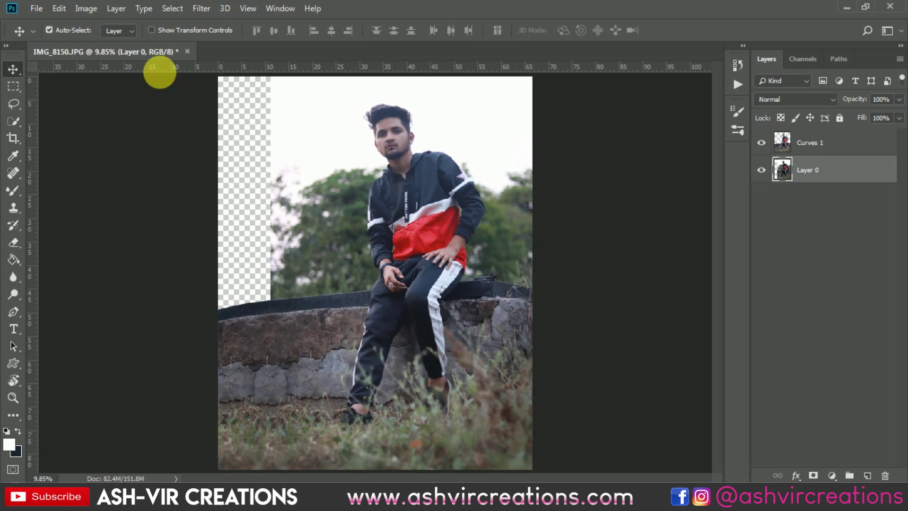
{"action": "left_click", "coordinate": [34, 9]}
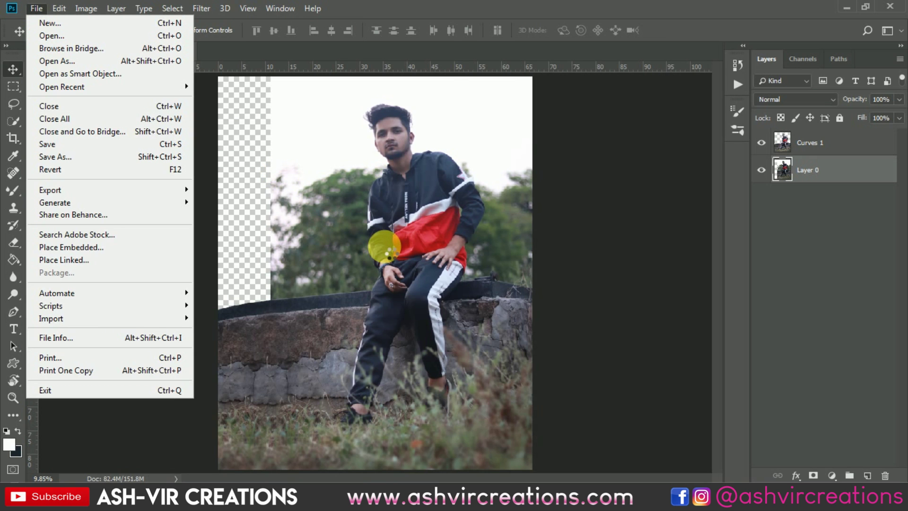
{"action": "key", "text": "ctrl+o"}
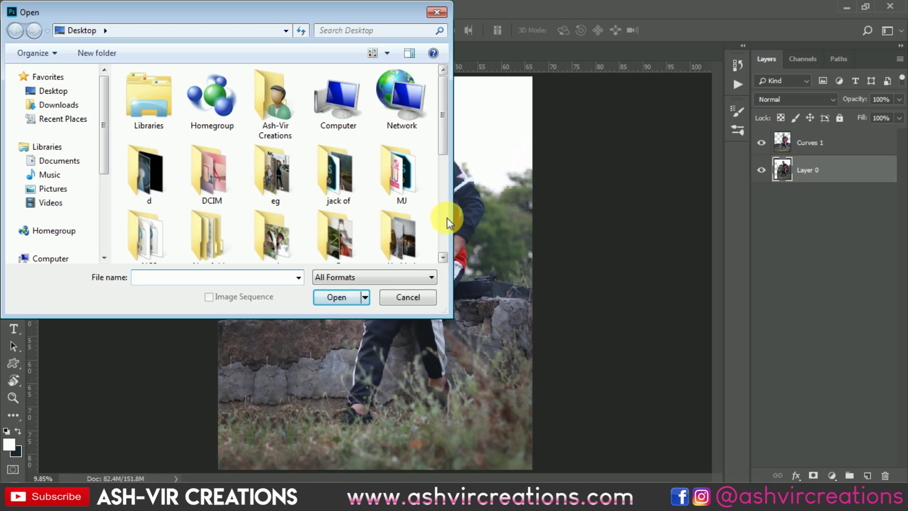
{"action": "left_click_drag", "start_coordinate": [452, 313], "coordinate": [486, 387]}
{"action": "left_click_drag", "start_coordinate": [479, 319], "coordinate": [519, 397]}
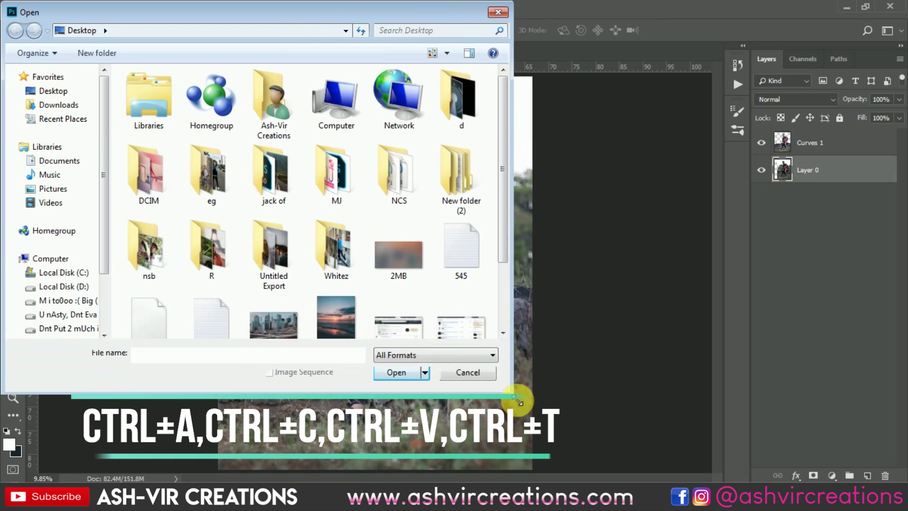
{"action": "left_click", "coordinate": [481, 305]}
{"action": "double_click", "coordinate": [291, 238]}
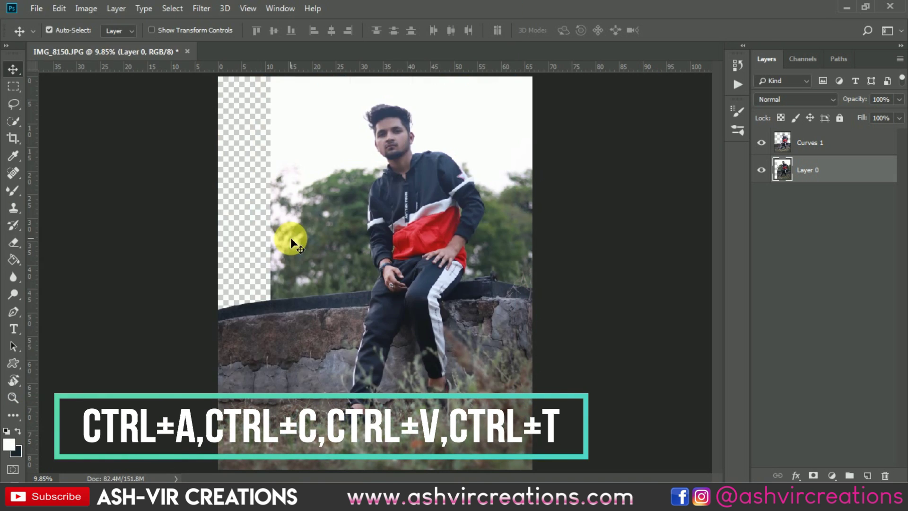
Step: Copy the whole skyline image into IMG_8150.JPG between Curves 1 and Layer 0, and position it behind the subject
{"action": "key", "text": "ctrl+a"}
{"action": "key", "text": "ctrl+c"}
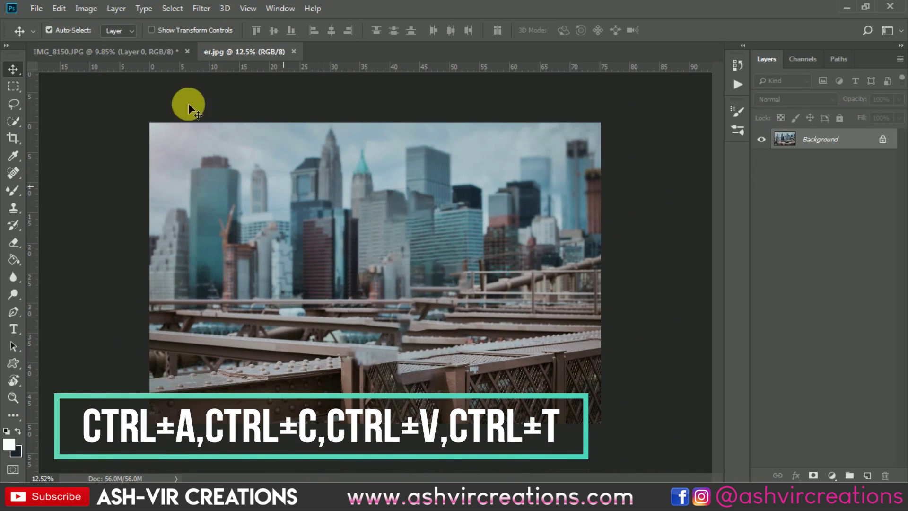
{"action": "left_click", "coordinate": [168, 53]}
{"action": "key", "text": "ctrl+v"}
{"action": "left_click_drag", "start_coordinate": [282, 188], "coordinate": [386, 186]}
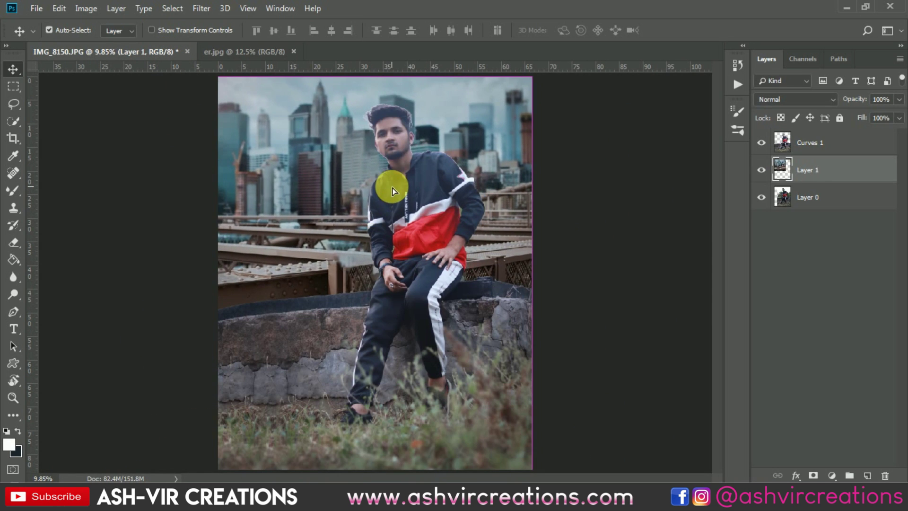
Step: Scale the skyline on Layer 1 to about 89% and move it down to span the canvas width behind the wall
{"action": "key", "text": "ctrl+minus"}
{"action": "key", "text": "ctrl+minus"}
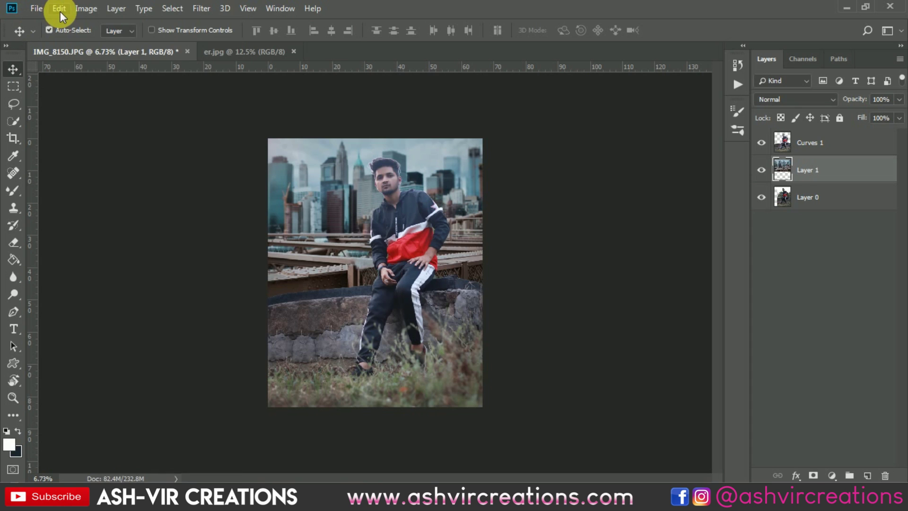
{"action": "left_click", "coordinate": [61, 11]}
{"action": "left_click", "coordinate": [132, 282]}
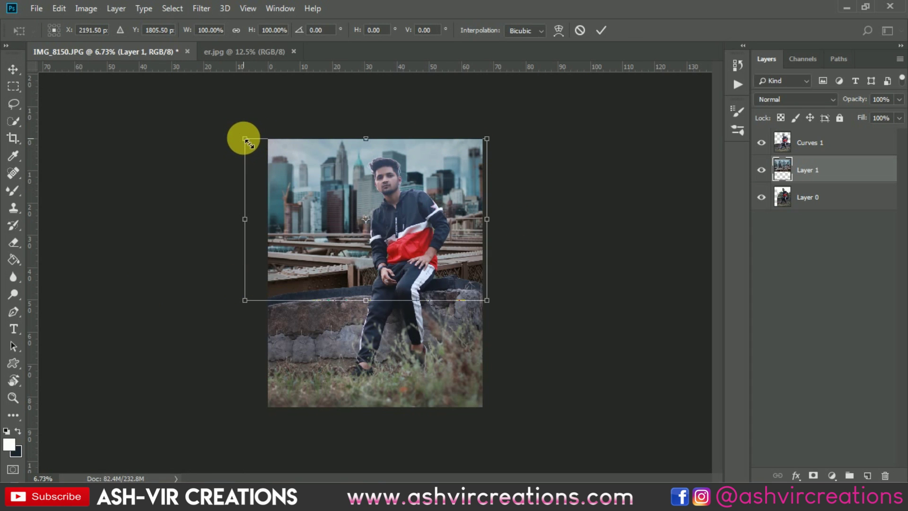
{"action": "left_click_drag", "start_coordinate": [244, 139], "coordinate": [268, 150]}
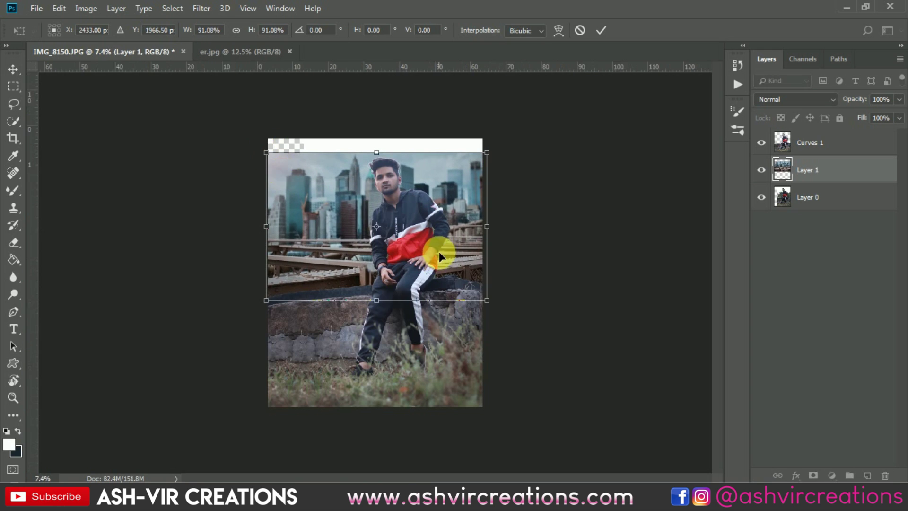
{"action": "scroll", "coordinate": [437, 250], "scroll_direction": "up", "scroll_amount": 2}
{"action": "left_click_drag", "start_coordinate": [422, 197], "coordinate": [427, 245]}
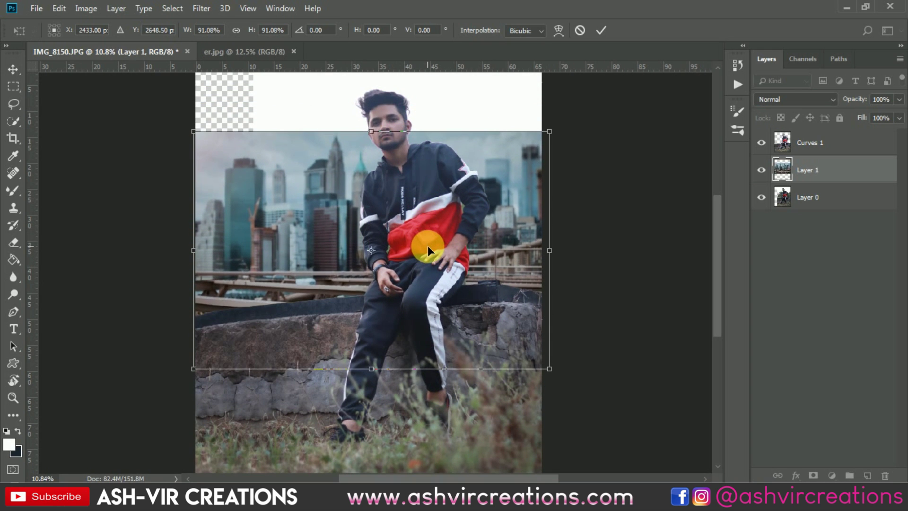
{"action": "left_click_drag", "start_coordinate": [550, 133], "coordinate": [543, 141]}
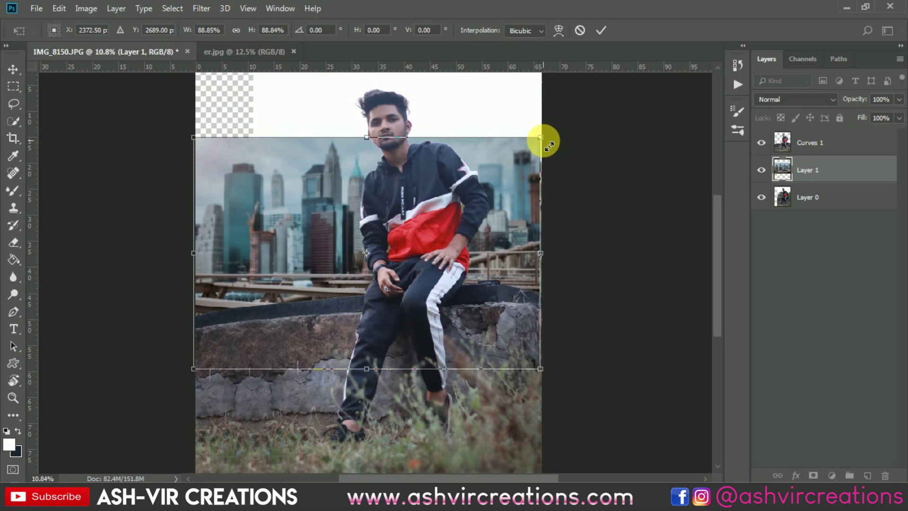
{"action": "double_click", "coordinate": [469, 188]}
{"action": "scroll", "coordinate": [234, 142], "scroll_direction": "up", "scroll_amount": 1}
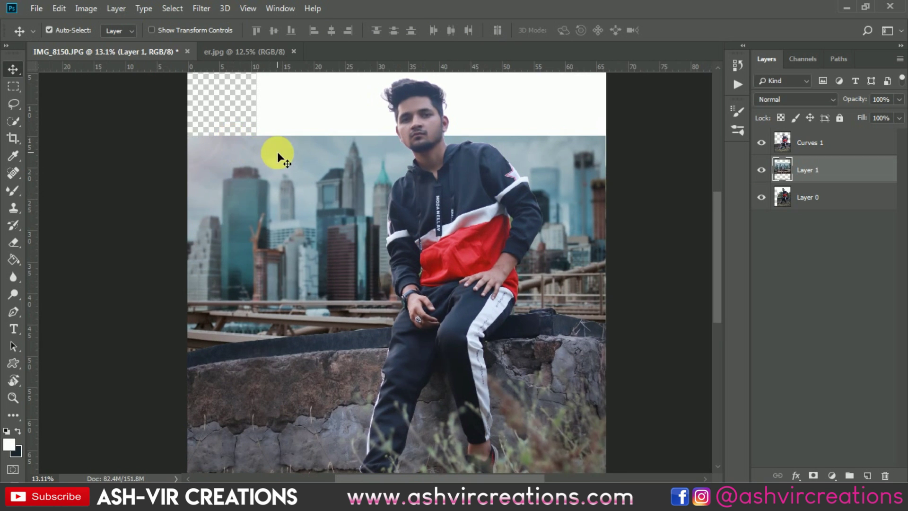
{"action": "scroll", "coordinate": [279, 149], "scroll_direction": "down", "scroll_amount": 3}
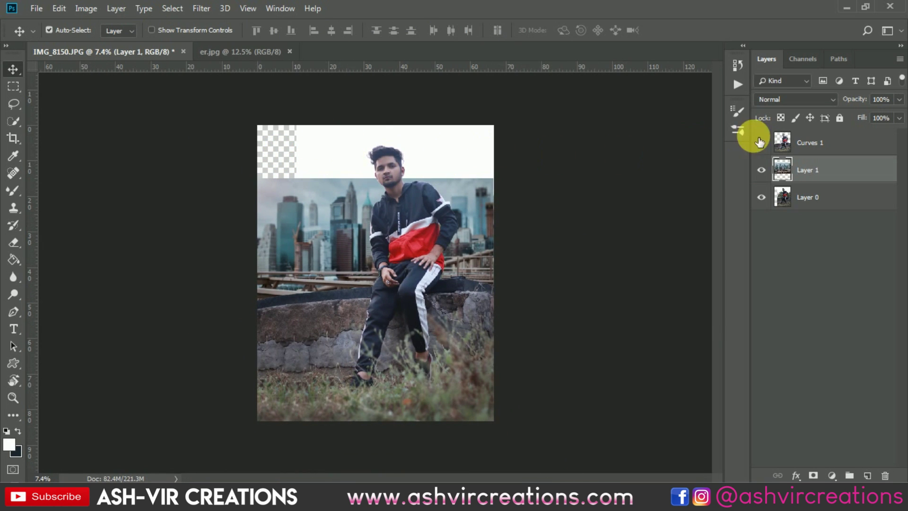
Step: Open the sunset image fd.jpg, bring it into IMG_8150.JPG and place its layer directly below the skyline layer
{"action": "left_click", "coordinate": [41, 9]}
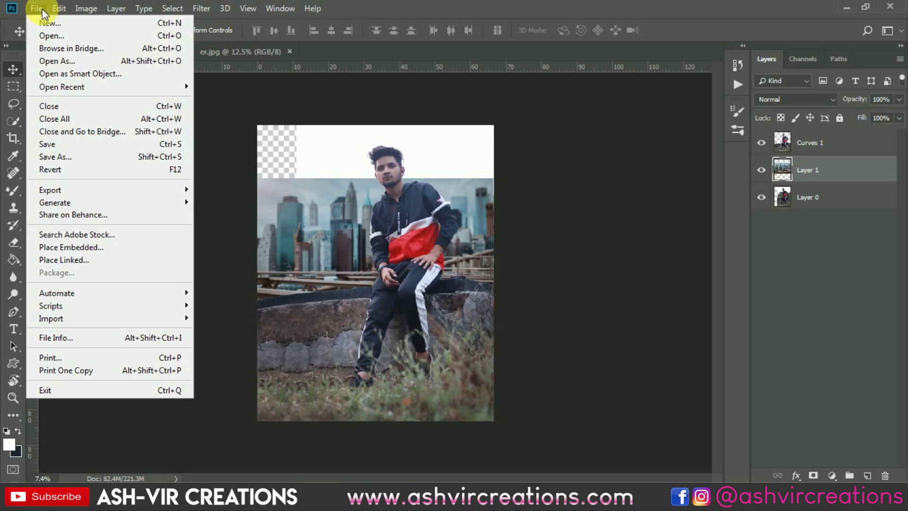
{"action": "left_click", "coordinate": [44, 34]}
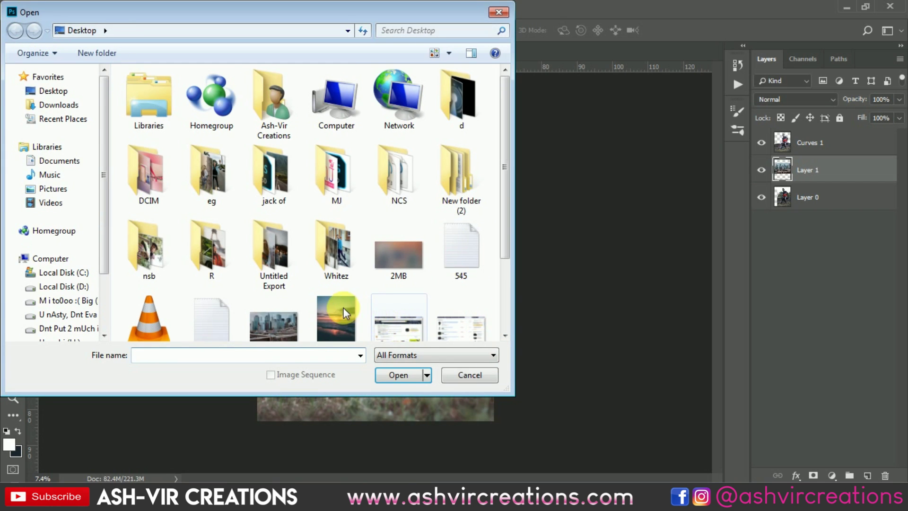
{"action": "double_click", "coordinate": [337, 311]}
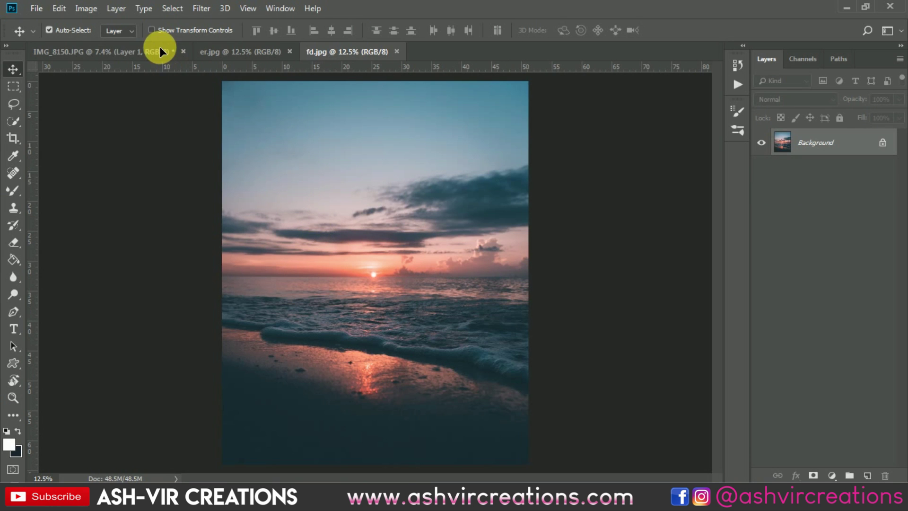
{"action": "left_click_drag", "start_coordinate": [160, 51], "coordinate": [405, 249]}
{"action": "left_click_drag", "start_coordinate": [826, 172], "coordinate": [821, 198]}
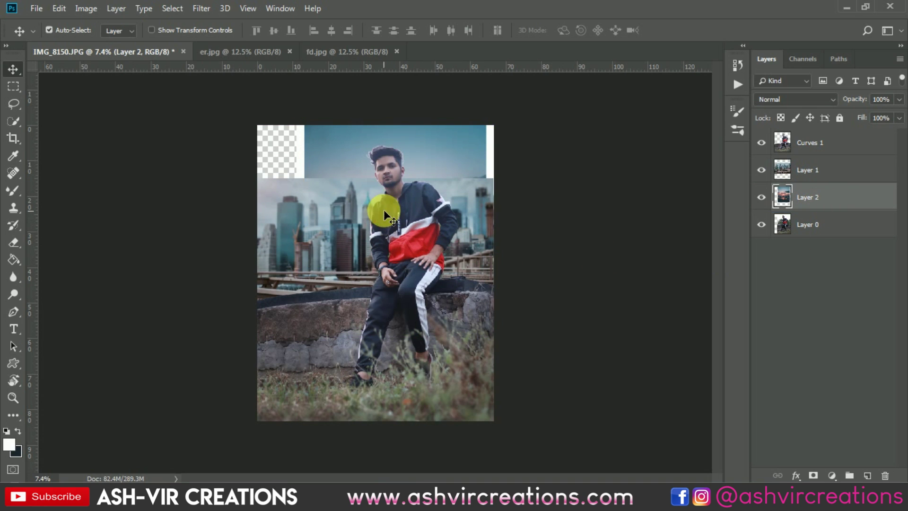
Step: Scale the sunset sky on Layer 2 to about 159% and position it to fill the canvas behind the skyline
{"action": "left_click", "coordinate": [57, 9]}
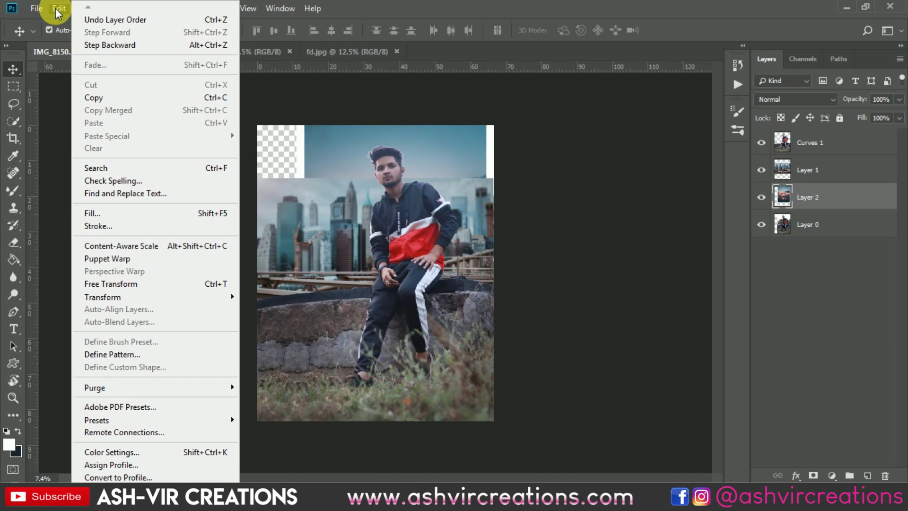
{"action": "left_click", "coordinate": [112, 283]}
{"action": "left_click_drag", "start_coordinate": [486, 352], "coordinate": [508, 380]}
{"action": "left_click_drag", "start_coordinate": [465, 231], "coordinate": [437, 256]}
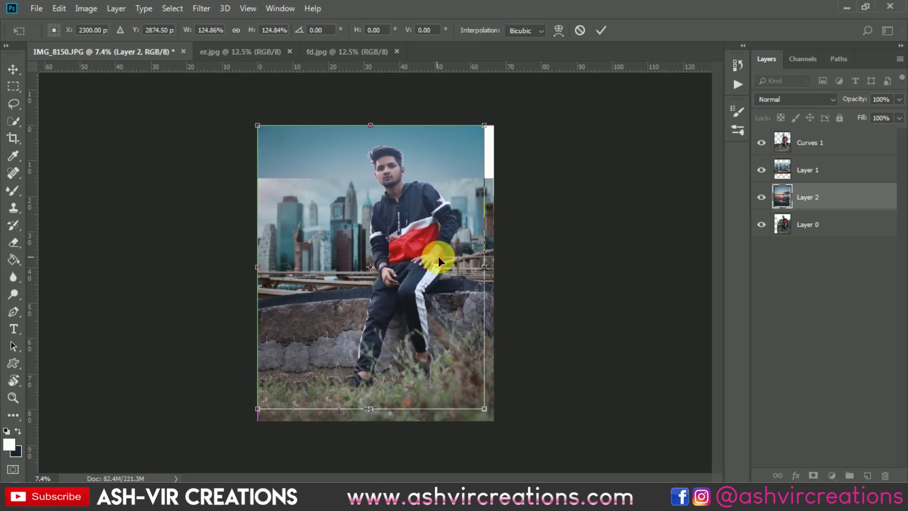
{"action": "left_click_drag", "start_coordinate": [508, 414], "coordinate": [546, 454]}
{"action": "key", "text": "Return"}
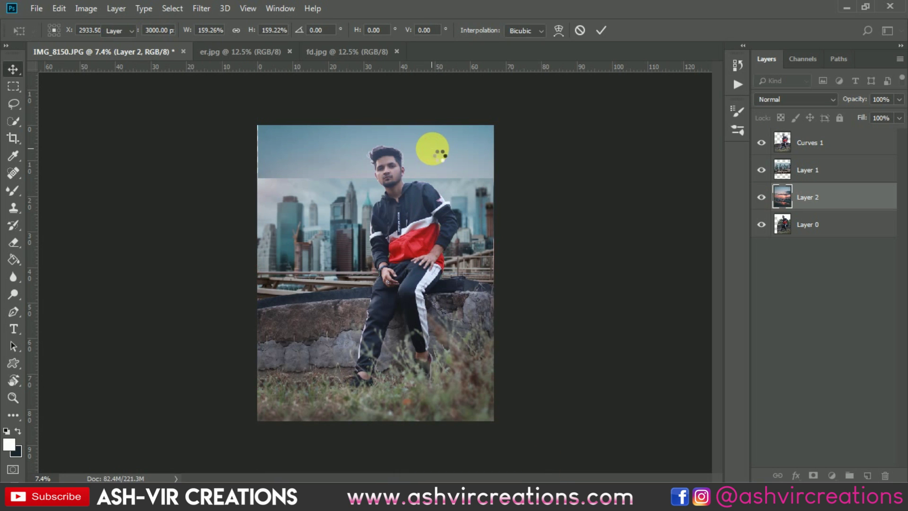
{"action": "key", "text": "ctrl+0"}
{"action": "scroll", "coordinate": [433, 146], "scroll_direction": "up", "scroll_amount": 2}
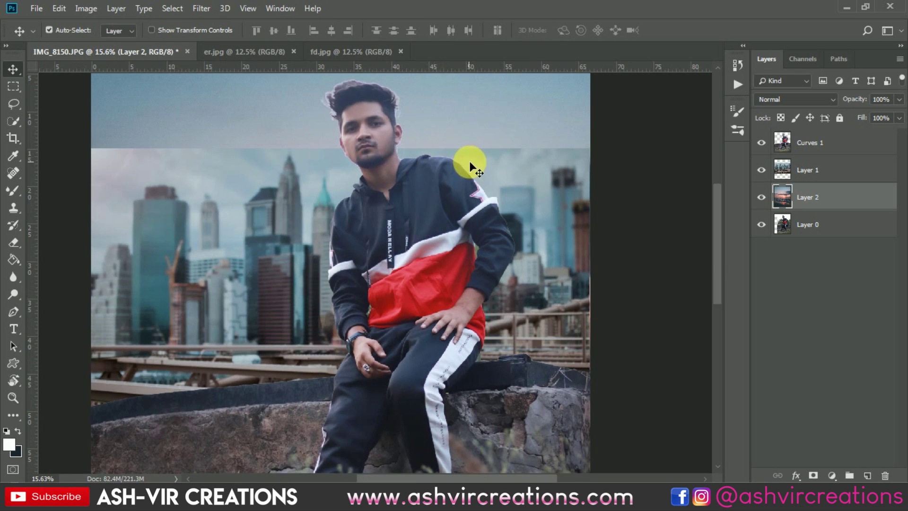
Step: Add a layer mask to the skyline on Layer 1 and set up a black soft round brush at 48 px
{"action": "left_click", "coordinate": [799, 170]}
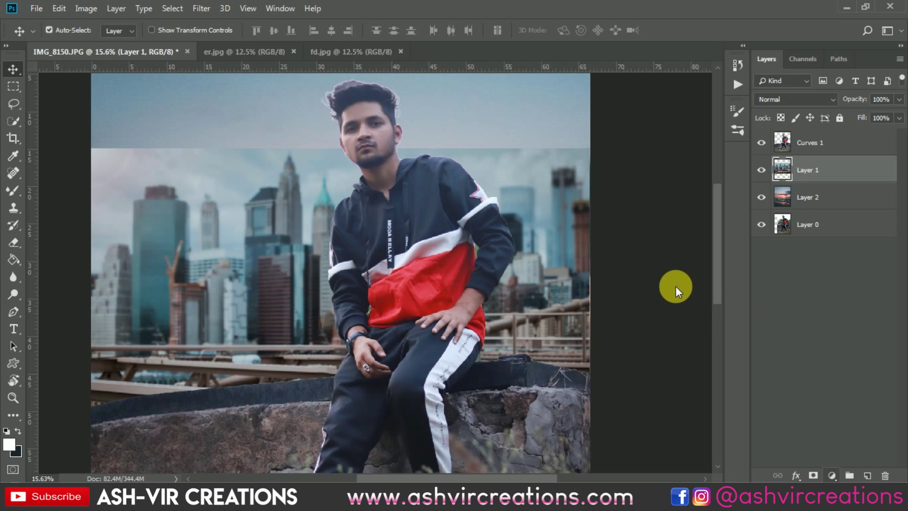
{"action": "key", "text": "ctrl+shift+m"}
{"action": "key", "text": "x"}
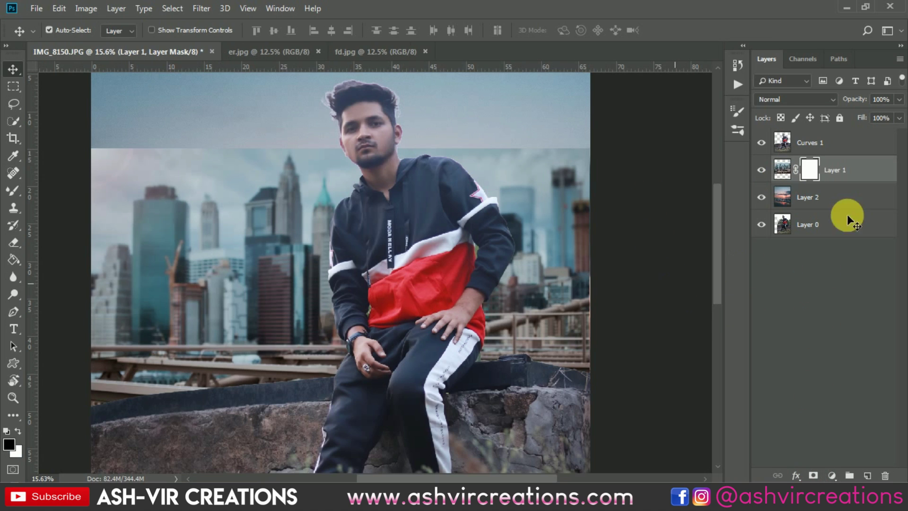
{"action": "left_click", "coordinate": [12, 192]}
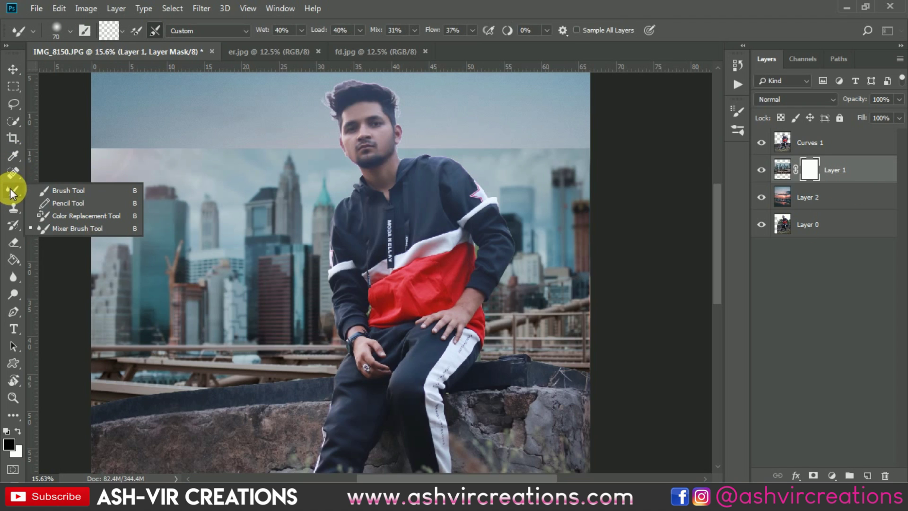
{"action": "left_click", "coordinate": [43, 190]}
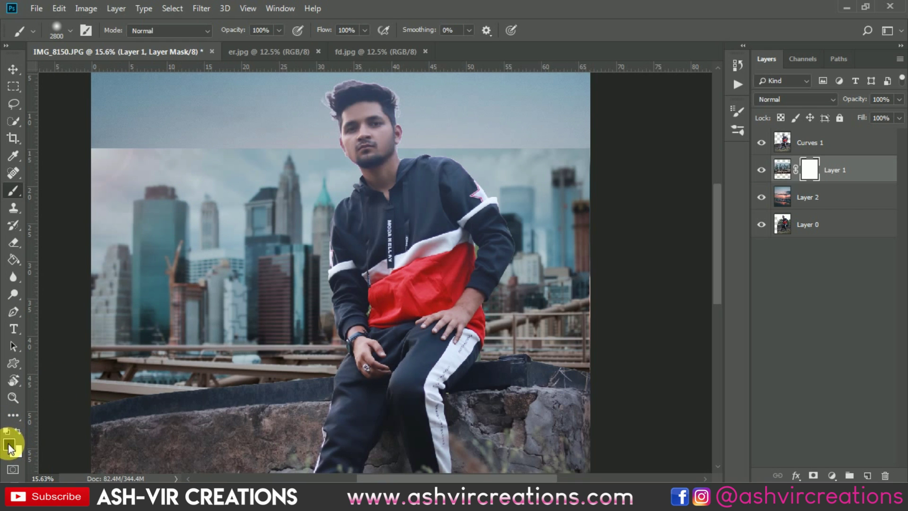
{"action": "right_click", "coordinate": [318, 263]}
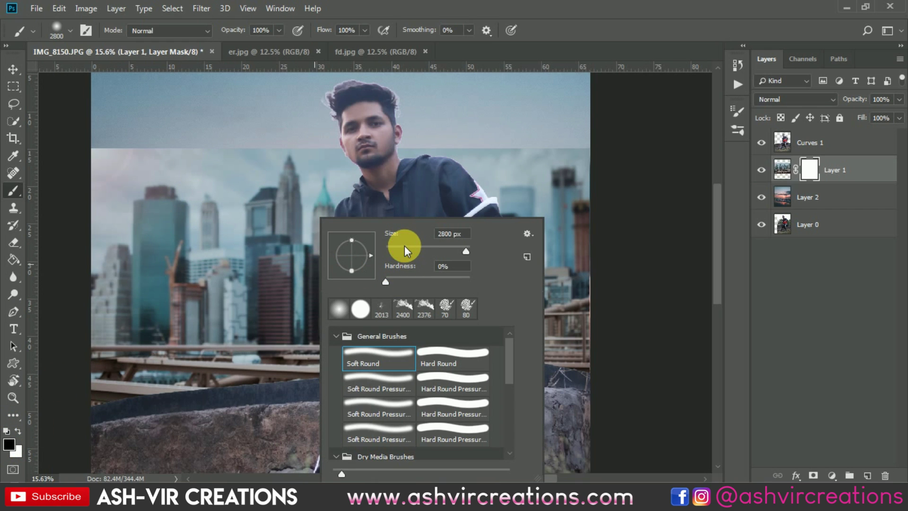
{"action": "type", "text": "48"}
{"action": "key", "text": "Return"}
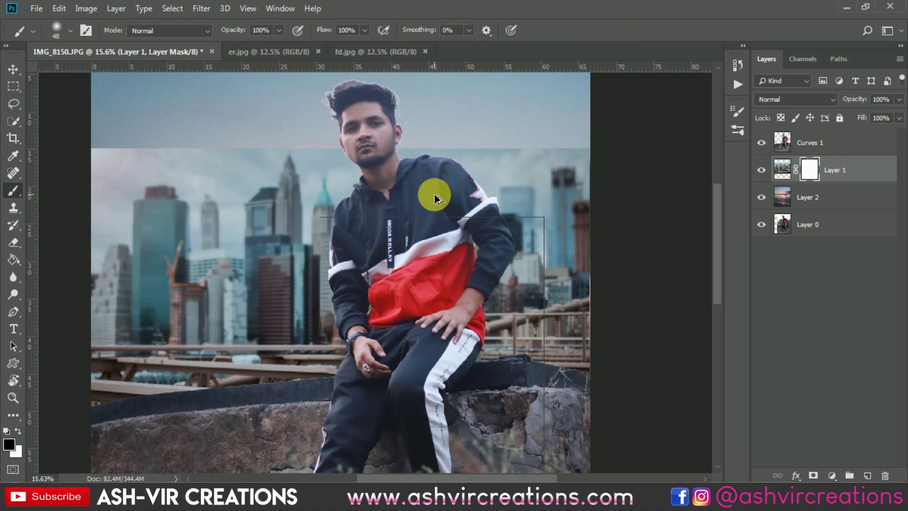
Step: Undo the skyline's layer mask and add a new blank mask to Layer 1, with black as the painting colour
{"action": "key", "text": "ctrl+z"}
{"action": "key", "text": "x"}
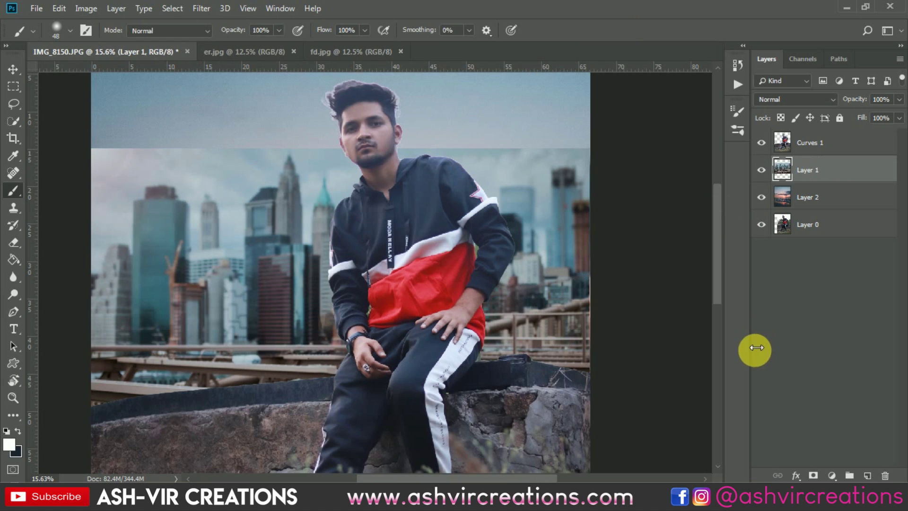
{"action": "left_click", "coordinate": [813, 475]}
{"action": "key", "text": "x"}
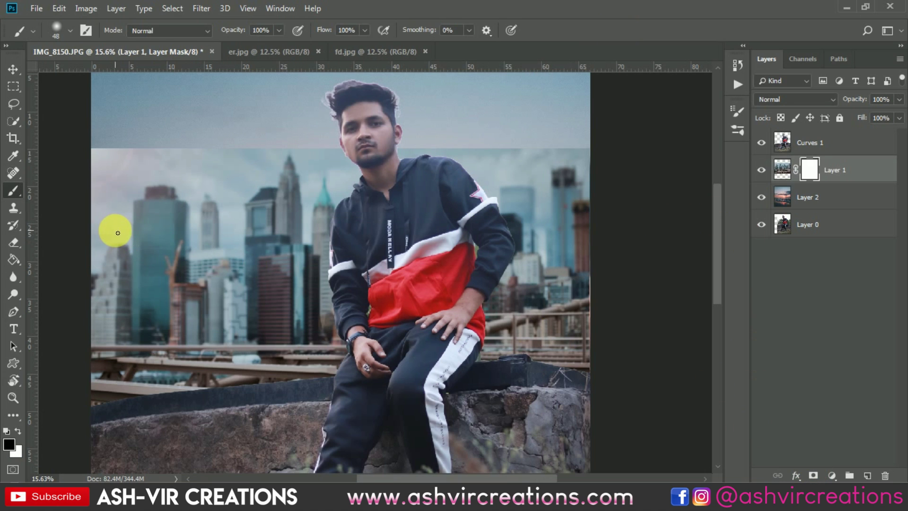
Step: Enlarge the soft brush to 1000 px and mask out the skyline's hard upper edge on the subject's left side of the picture
{"action": "key", "text": "bracketright"}
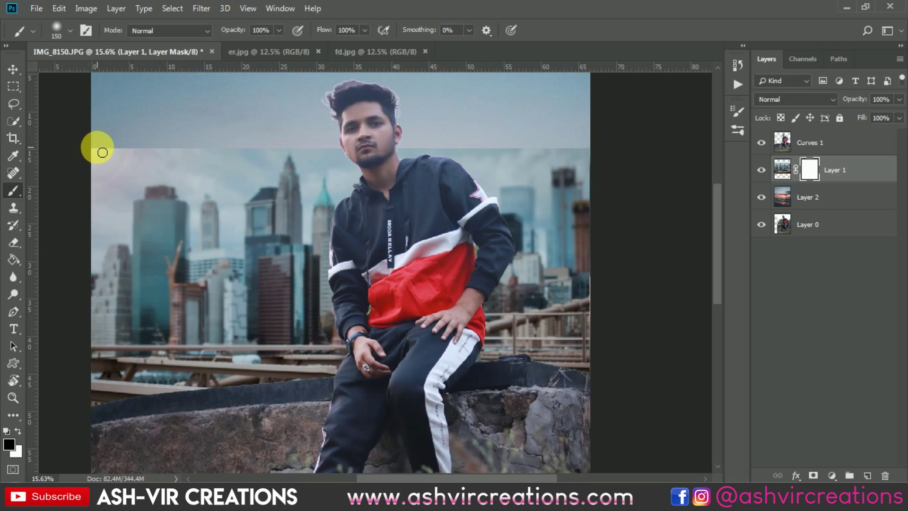
{"action": "key", "text": "bracketright"}
{"action": "key", "text": "bracketright"}
{"action": "key", "text": "bracketright"}
{"action": "key", "text": "bracketright"}
{"action": "key", "text": "bracketright"}
{"action": "key", "text": "bracketright"}
{"action": "key", "text": "bracketright"}
{"action": "key", "text": "bracketright"}
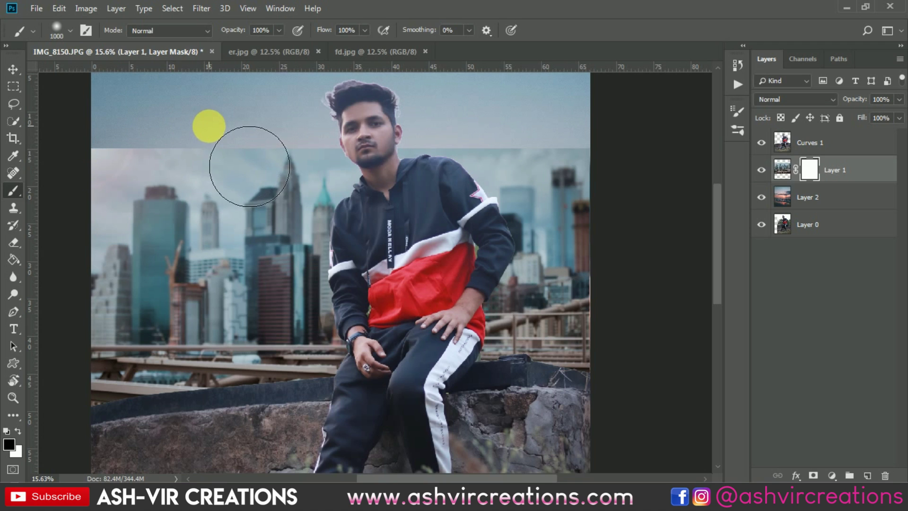
{"action": "mouse_move", "coordinate": [179, 176]}
{"action": "left_mouse_down"}
{"action": "mouse_move", "coordinate": [140, 193]}
{"action": "mouse_move", "coordinate": [125, 215]}
{"action": "mouse_move", "coordinate": [159, 179]}
{"action": "mouse_move", "coordinate": [227, 148]}
{"action": "left_mouse_up"}
Step: Mask out the rest of the skyline's upper edge beside the head with a 700 px brush, and enlarge it to 1000 px
{"action": "key", "text": "bracketleft"}
{"action": "key", "text": "bracketleft"}
{"action": "key", "text": "bracketleft"}
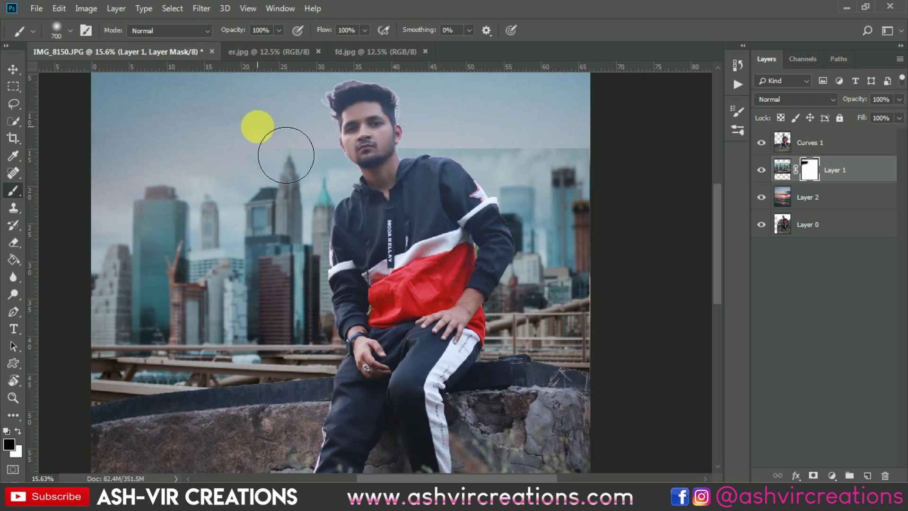
{"action": "mouse_move", "coordinate": [281, 152]}
{"action": "left_mouse_down"}
{"action": "mouse_move", "coordinate": [377, 142]}
{"action": "mouse_move", "coordinate": [436, 166]}
{"action": "mouse_move", "coordinate": [490, 158]}
{"action": "mouse_move", "coordinate": [470, 178]}
{"action": "mouse_move", "coordinate": [608, 152]}
{"action": "mouse_move", "coordinate": [654, 169]}
{"action": "mouse_move", "coordinate": [484, 161]}
{"action": "mouse_move", "coordinate": [504, 148]}
{"action": "left_mouse_up"}
{"action": "key", "text": "bracketright"}
{"action": "key", "text": "bracketright"}
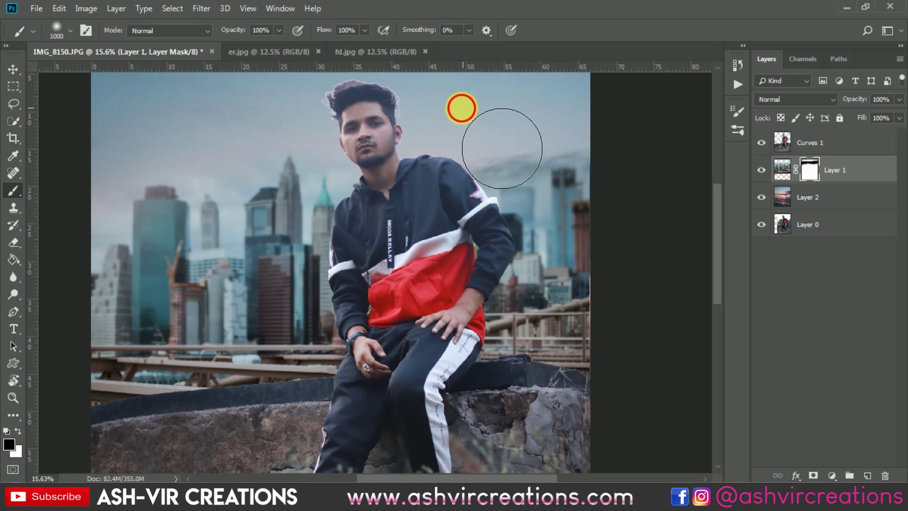
Step: Make the Curves 1 subject layer active and soften the dark wall's cut-out edge with the Blur tool at 40 px and 100% strength
{"action": "key", "text": "v"}
{"action": "scroll", "coordinate": [458, 107], "scroll_direction": "down", "scroll_amount": 1}
{"action": "scroll", "coordinate": [407, 103], "scroll_direction": "up", "scroll_amount": 2}
{"action": "right_click", "coordinate": [396, 202]}
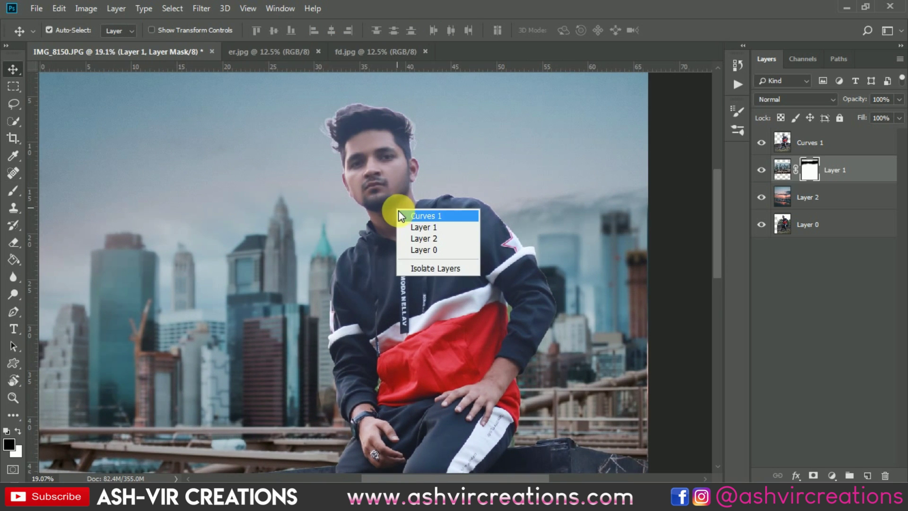
{"action": "left_click", "coordinate": [428, 211]}
{"action": "scroll", "coordinate": [194, 344], "scroll_direction": "down", "scroll_amount": 3}
{"action": "scroll", "coordinate": [194, 344], "scroll_direction": "left", "scroll_amount": 2}
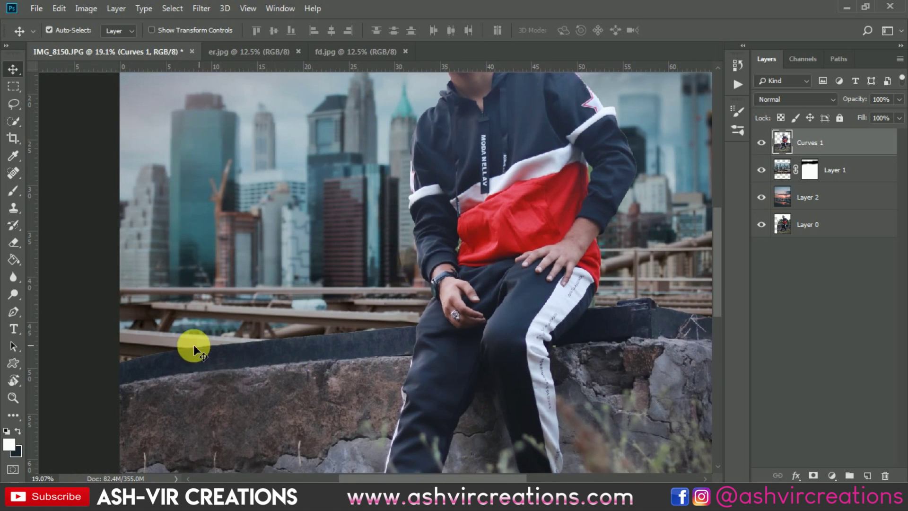
{"action": "left_click", "coordinate": [13, 275]}
{"action": "left_click", "coordinate": [57, 279]}
{"action": "scroll", "coordinate": [158, 391], "scroll_direction": "up", "scroll_amount": 6}
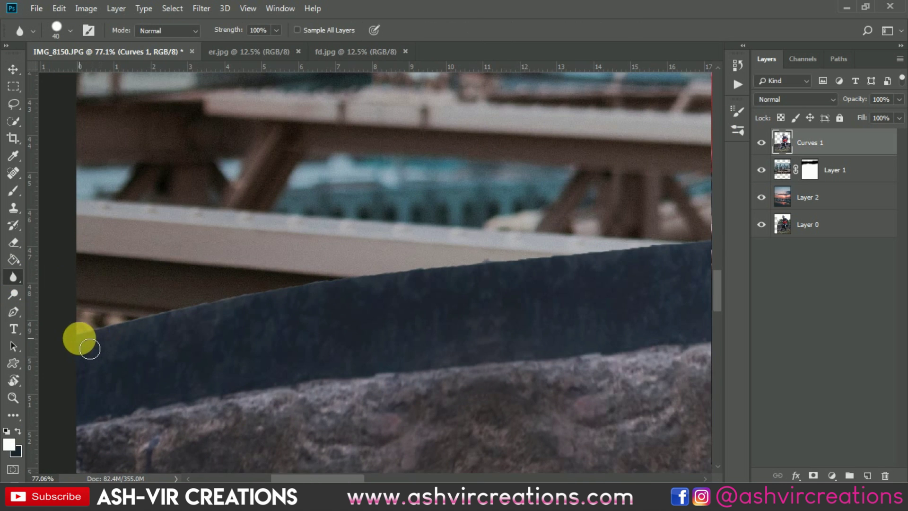
{"action": "mouse_move", "coordinate": [89, 348]}
{"action": "left_mouse_down"}
{"action": "mouse_move", "coordinate": [254, 308]}
{"action": "mouse_move", "coordinate": [392, 296]}
{"action": "mouse_move", "coordinate": [349, 288]}
{"action": "mouse_move", "coordinate": [568, 264]}
{"action": "mouse_move", "coordinate": [99, 359]}
{"action": "mouse_move", "coordinate": [613, 309]}
{"action": "mouse_move", "coordinate": [273, 339]}
{"action": "mouse_move", "coordinate": [306, 345]}
{"action": "mouse_move", "coordinate": [517, 328]}
{"action": "mouse_move", "coordinate": [534, 318]}
{"action": "mouse_move", "coordinate": [507, 420]}
{"action": "mouse_move", "coordinate": [545, 389]}
{"action": "mouse_move", "coordinate": [549, 283]}
{"action": "mouse_move", "coordinate": [572, 297]}
{"action": "mouse_move", "coordinate": [511, 414]}
{"action": "mouse_move", "coordinate": [562, 291]}
{"action": "mouse_move", "coordinate": [572, 305]}
{"action": "mouse_move", "coordinate": [557, 252]}
{"action": "mouse_move", "coordinate": [566, 267]}
{"action": "mouse_move", "coordinate": [566, 282]}
{"action": "mouse_move", "coordinate": [550, 252]}
{"action": "mouse_move", "coordinate": [576, 331]}
{"action": "mouse_move", "coordinate": [587, 324]}
{"action": "mouse_move", "coordinate": [564, 302]}
{"action": "mouse_move", "coordinate": [528, 208]}
{"action": "mouse_move", "coordinate": [562, 308]}
{"action": "mouse_move", "coordinate": [555, 341]}
{"action": "mouse_move", "coordinate": [538, 340]}
{"action": "mouse_move", "coordinate": [535, 350]}
{"action": "mouse_move", "coordinate": [530, 227]}
{"action": "mouse_move", "coordinate": [501, 147]}
{"action": "mouse_move", "coordinate": [513, 162]}
{"action": "mouse_move", "coordinate": [470, 342]}
{"action": "left_mouse_up"}
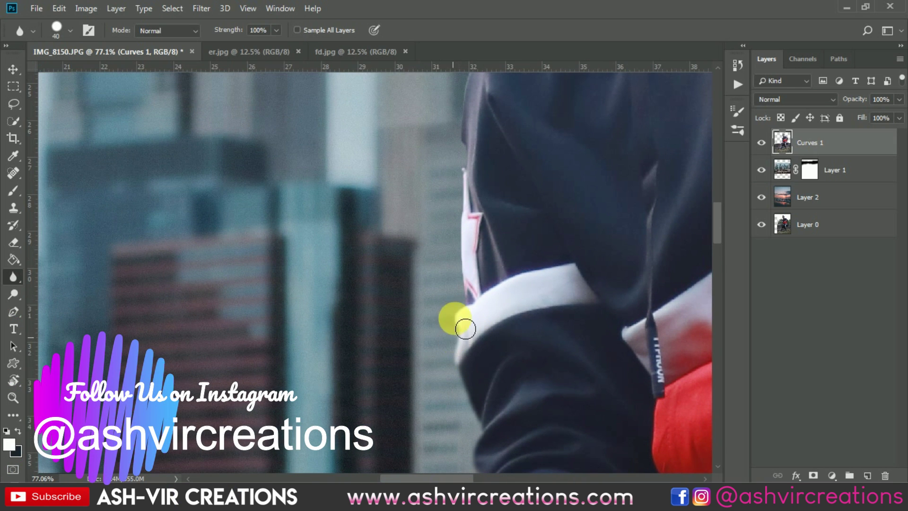
Step: Blur the cut-out edges along the subject's sleeve, shoulder and neck on the Curves 1 layer
{"action": "mouse_move", "coordinate": [469, 303]}
{"action": "left_mouse_down"}
{"action": "mouse_move", "coordinate": [455, 132]}
{"action": "mouse_move", "coordinate": [439, 361]}
{"action": "mouse_move", "coordinate": [404, 367]}
{"action": "mouse_move", "coordinate": [435, 229]}
{"action": "mouse_move", "coordinate": [475, 202]}
{"action": "left_mouse_up"}
{"action": "mouse_move", "coordinate": [530, 167]}
{"action": "left_mouse_down"}
{"action": "mouse_move", "coordinate": [519, 183]}
{"action": "mouse_move", "coordinate": [503, 324]}
{"action": "mouse_move", "coordinate": [500, 287]}
{"action": "left_mouse_up"}
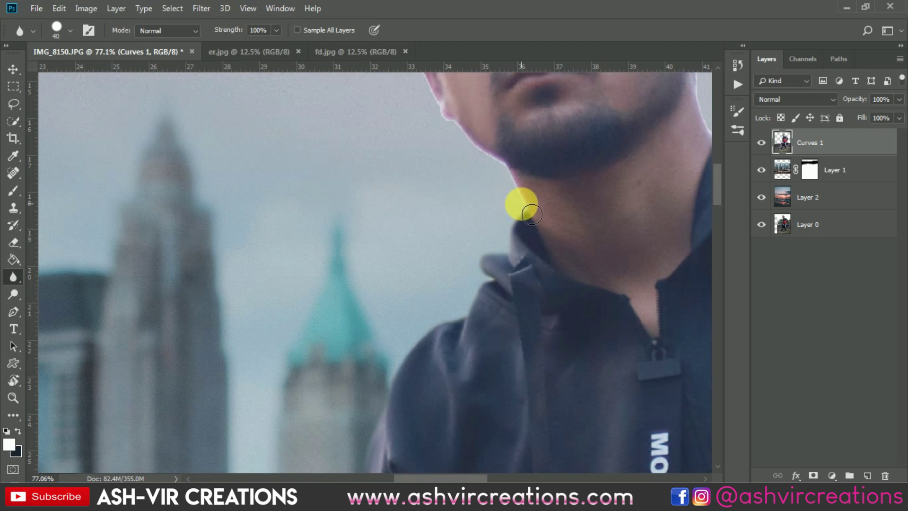
{"action": "scroll", "coordinate": [506, 311], "scroll_direction": "up", "scroll_amount": 5}
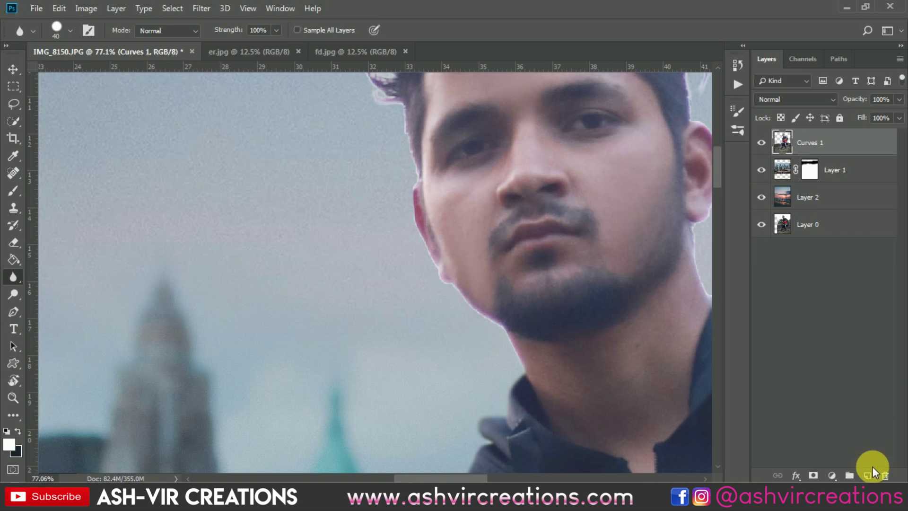
Step: Create a new empty layer above Curves 1 and clip it to the subject
{"action": "left_click", "coordinate": [869, 473]}
{"action": "right_click", "coordinate": [840, 142]}
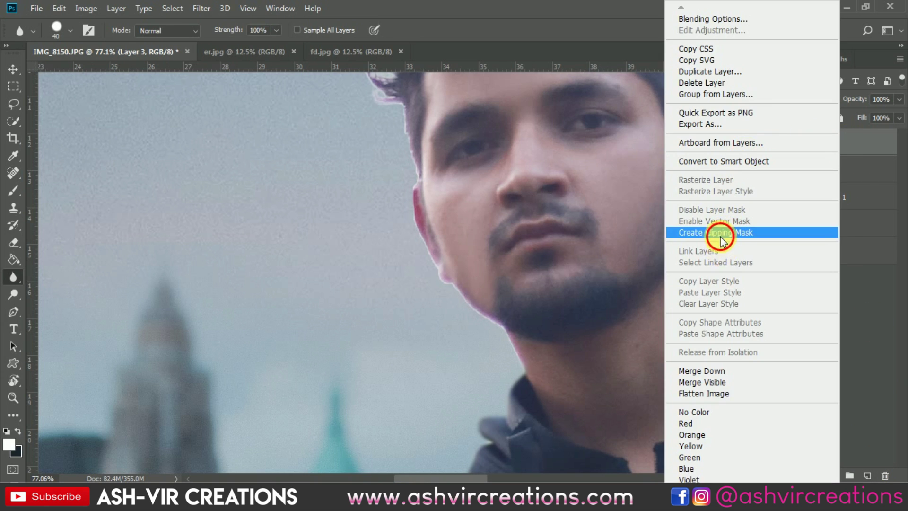
{"action": "left_click", "coordinate": [721, 233]}
Step: Choose the soft Brush tool and reduce its size for painting along the fringed edge of the subject's face
{"action": "left_click", "coordinate": [14, 191]}
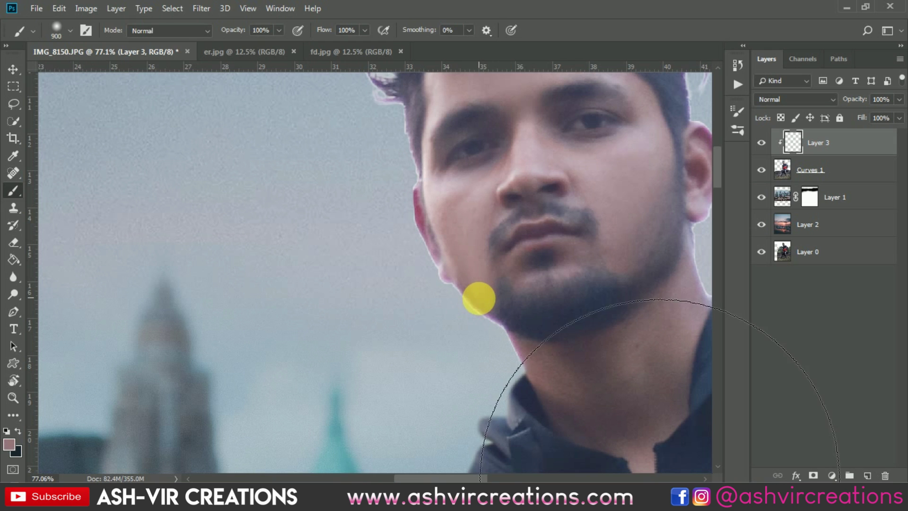
{"action": "key", "text": "bracketleft"}
{"action": "key", "text": "bracketleft"}
{"action": "key", "text": "bracketleft"}
{"action": "key", "text": "bracketleft"}
{"action": "key", "text": "bracketleft"}
{"action": "key", "text": "bracketleft"}
{"action": "key", "text": "bracketleft"}
{"action": "key", "text": "bracketright"}
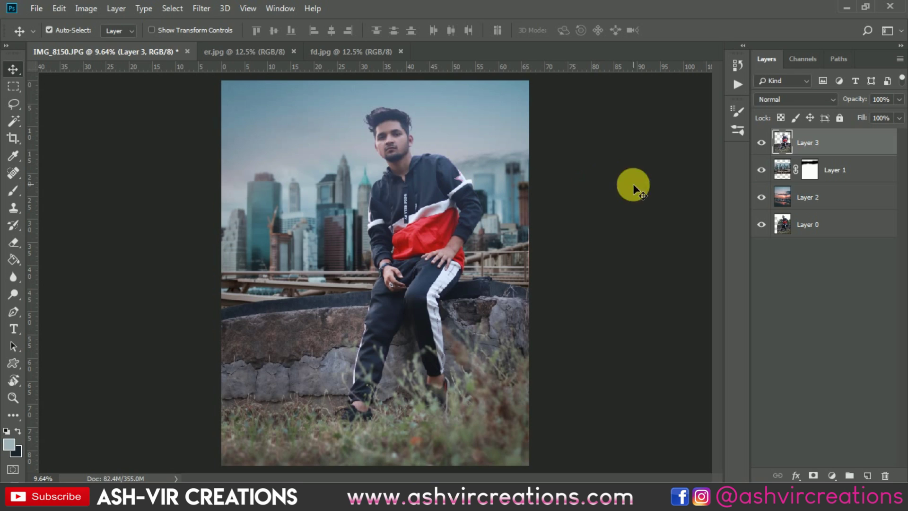
Step: Merge Layer 3, Layer 1 and Layer 2 into one layer, and crop at the 4:5 canvas bounds to discard the outside pixels
{"action": "left_click", "coordinate": [830, 202], "text": "shift"}
{"action": "right_click", "coordinate": [796, 193]}
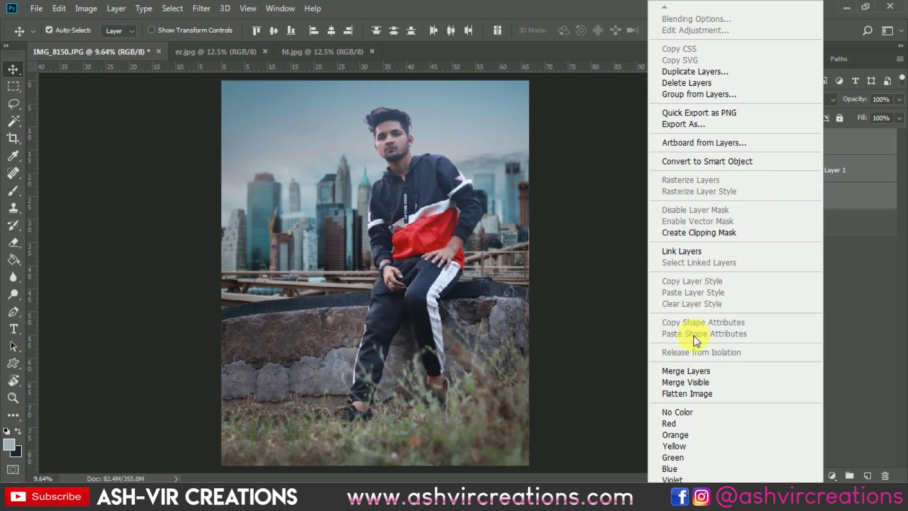
{"action": "left_click", "coordinate": [695, 370]}
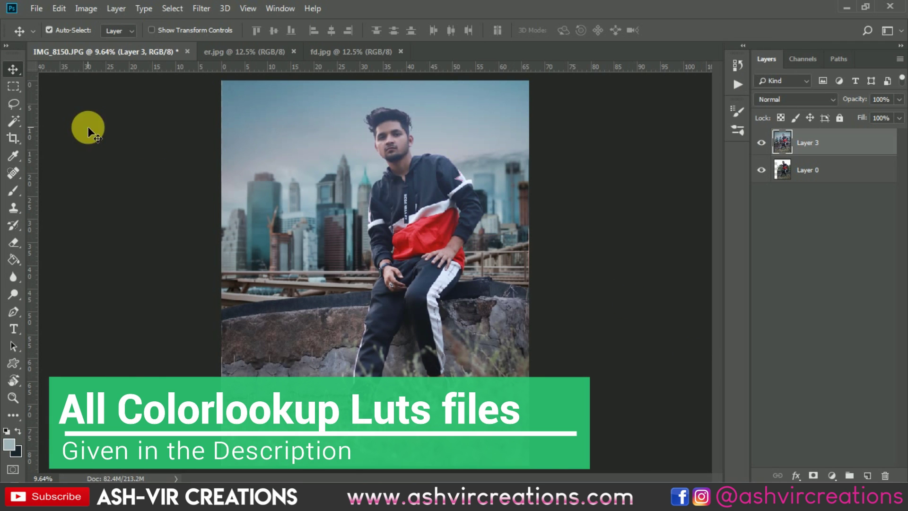
{"action": "left_click", "coordinate": [16, 140]}
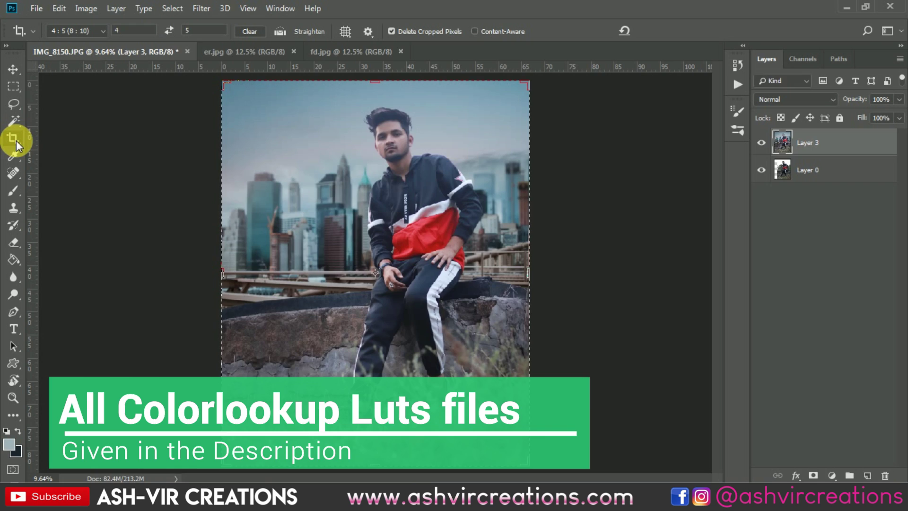
{"action": "key", "text": "v"}
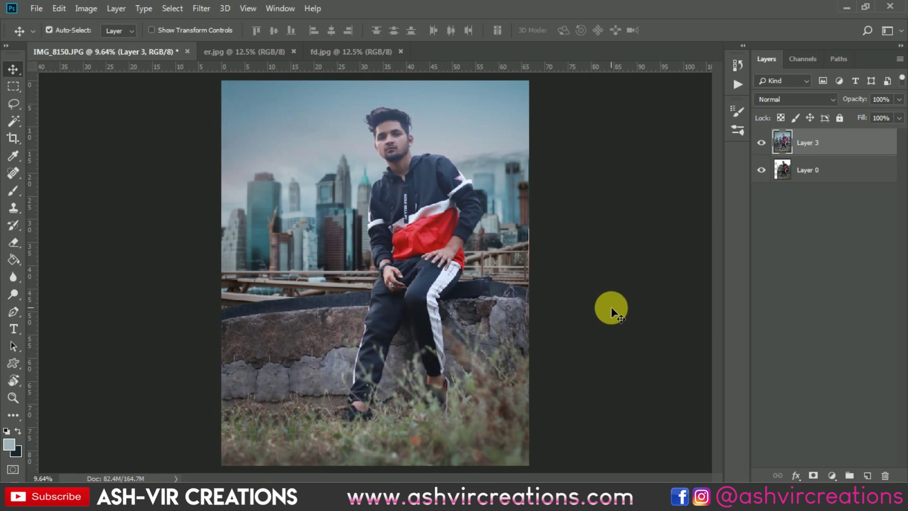
Step: Add a Color Lookup adjustment layer using the 3D LUT AVC-Cinematic Film-a4.cube and close its properties
{"action": "left_click", "coordinate": [832, 475]}
{"action": "left_click", "coordinate": [841, 405]}
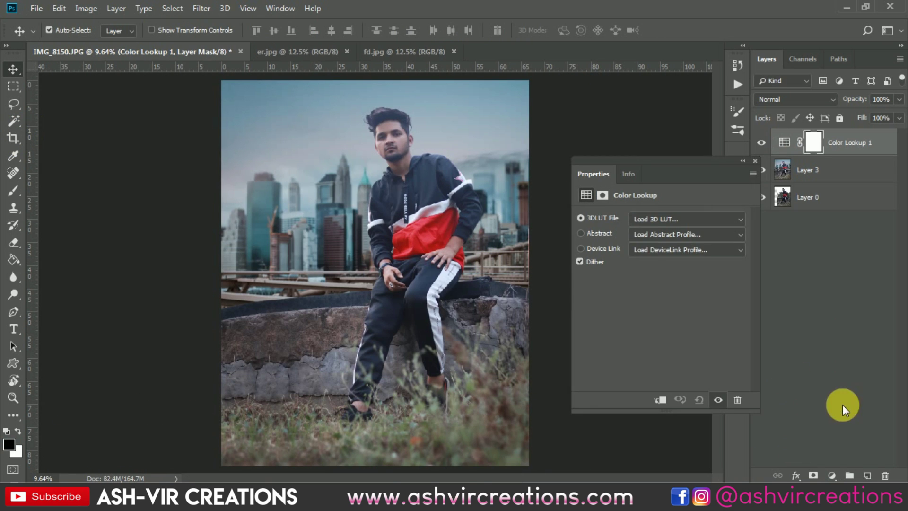
{"action": "left_click", "coordinate": [642, 222]}
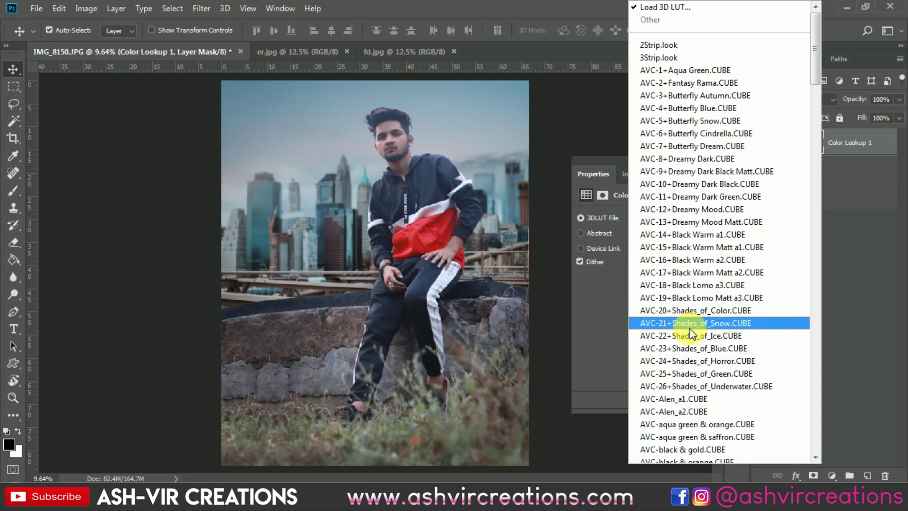
{"action": "scroll", "coordinate": [714, 210], "scroll_direction": "down", "scroll_amount": 10}
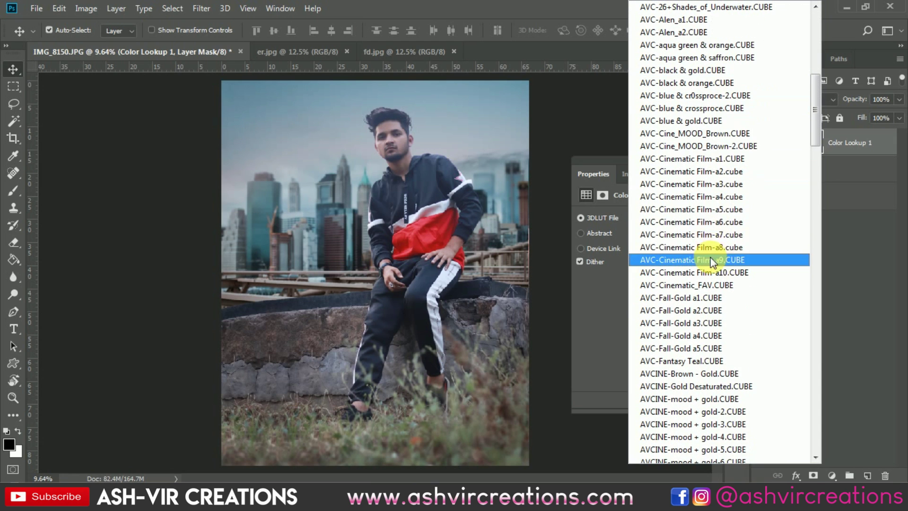
{"action": "left_click", "coordinate": [725, 196]}
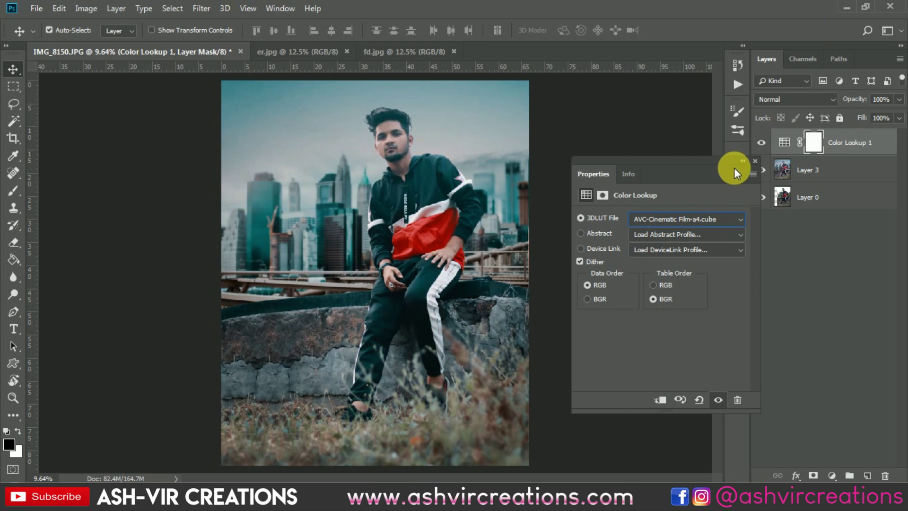
{"action": "left_click", "coordinate": [753, 160]}
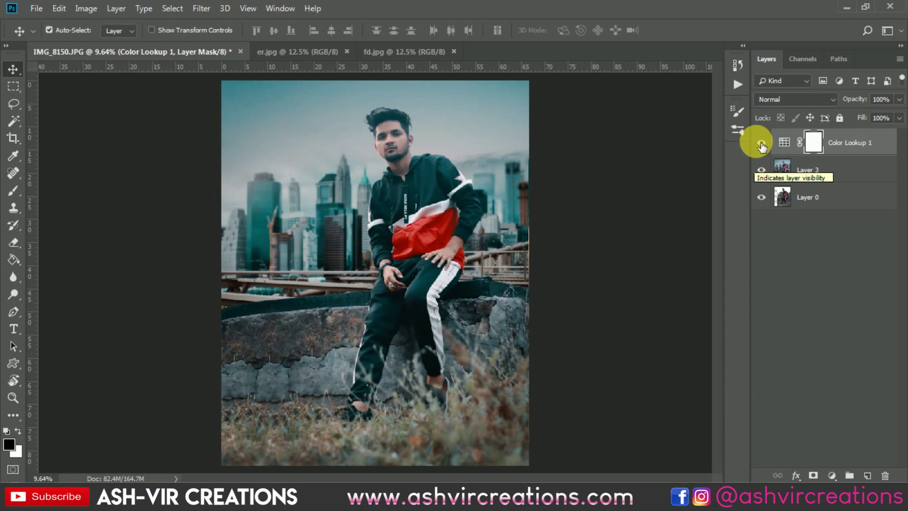
Step: Compare the picture with and without the Color Lookup 1 adjustment
{"action": "left_click", "coordinate": [762, 143]}
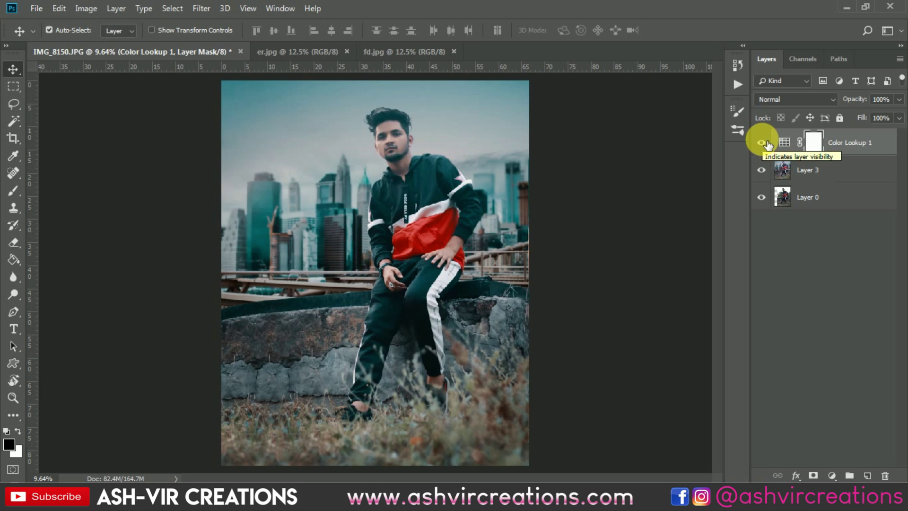
{"action": "left_click", "coordinate": [766, 144]}
{"action": "left_click", "coordinate": [766, 143]}
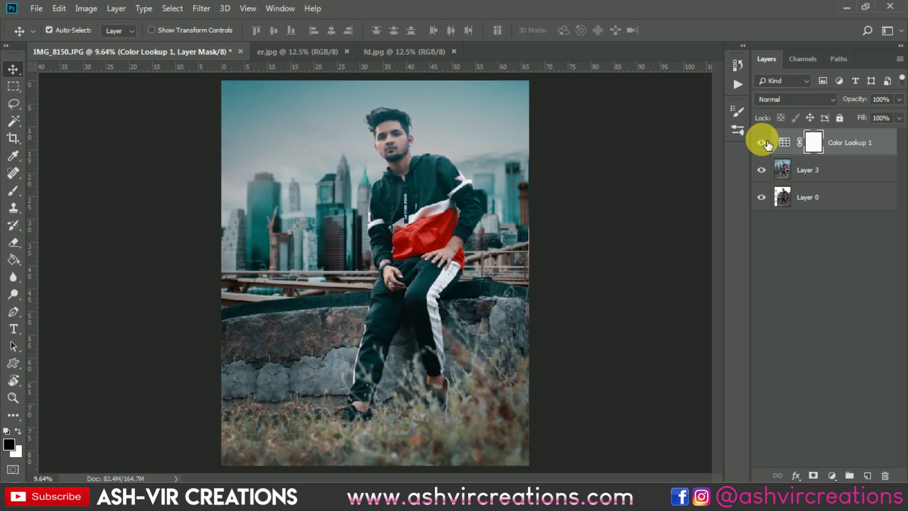
Step: Merge the Color Lookup 1 adjustment with the composite on Layer 3
{"action": "left_click", "coordinate": [810, 171]}
{"action": "right_click", "coordinate": [809, 171]}
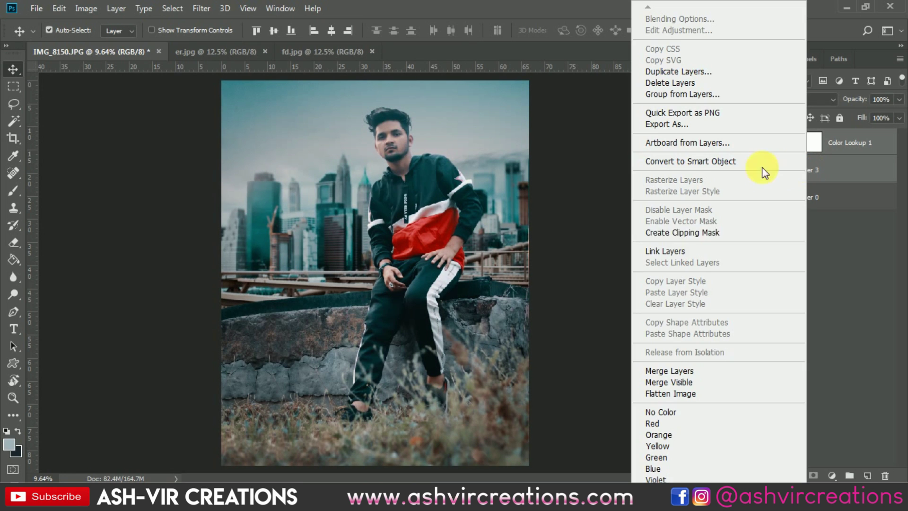
{"action": "left_click", "coordinate": [671, 369]}
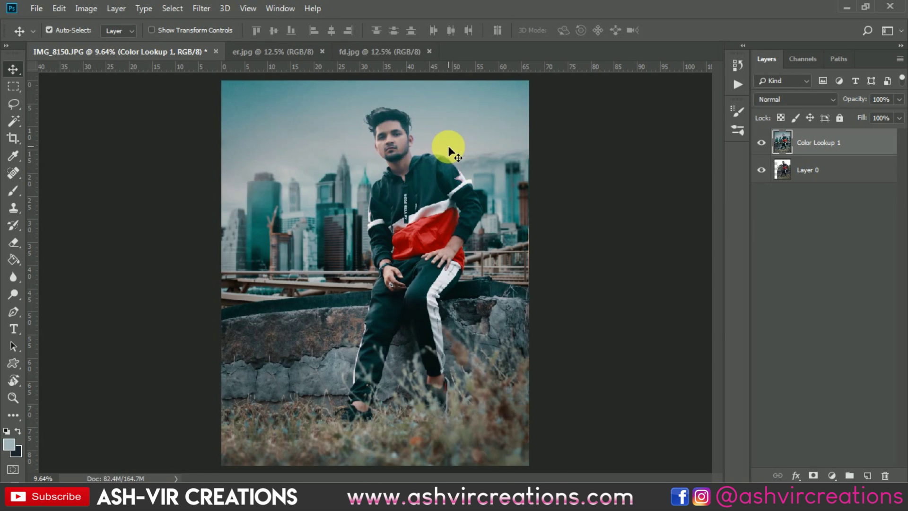
Step: Open the Camera Raw filter and set the HSL hues to Reds +16, Oranges +1, Yellows -1 and Magentas +19
{"action": "left_click", "coordinate": [199, 10]}
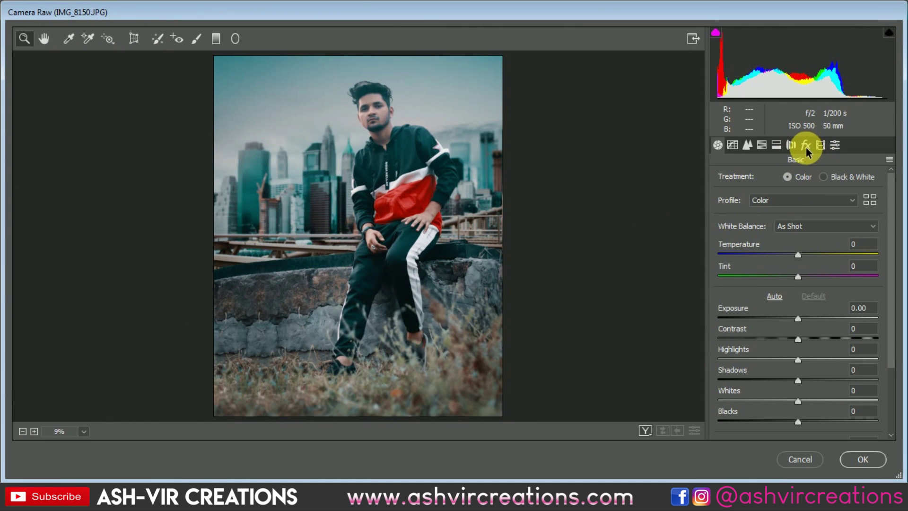
{"action": "left_click", "coordinate": [776, 145]}
{"action": "left_click", "coordinate": [762, 144]}
{"action": "left_click_drag", "start_coordinate": [779, 228], "coordinate": [798, 251]}
{"action": "left_click_drag", "start_coordinate": [802, 273], "coordinate": [801, 274]}
{"action": "left_click_drag", "start_coordinate": [349, 85], "coordinate": [585, 239]}
{"action": "left_click_drag", "start_coordinate": [795, 229], "coordinate": [876, 251]}
Step: Set the Reds saturation to +4 and shift the Red Primary hue towards orange in the camera calibration
{"action": "left_click", "coordinate": [476, 166]}
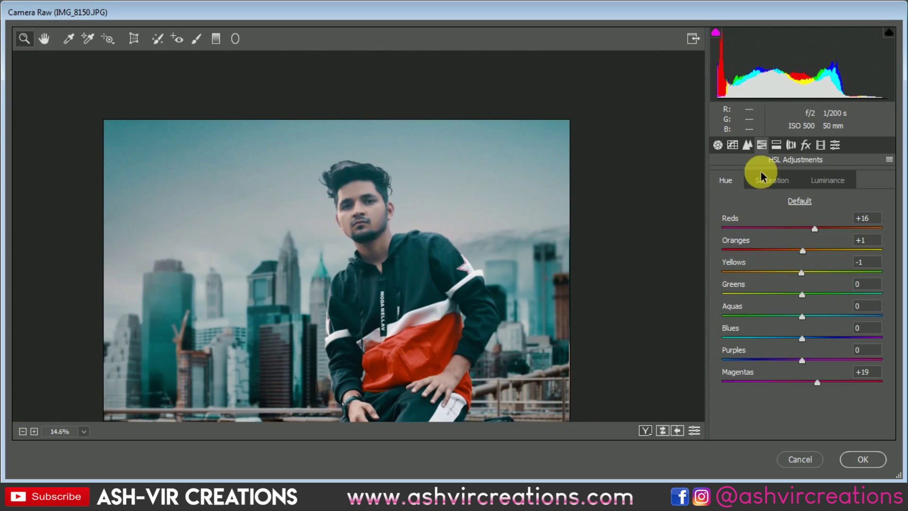
{"action": "left_click", "coordinate": [771, 180]}
{"action": "left_click_drag", "start_coordinate": [801, 228], "coordinate": [813, 229]}
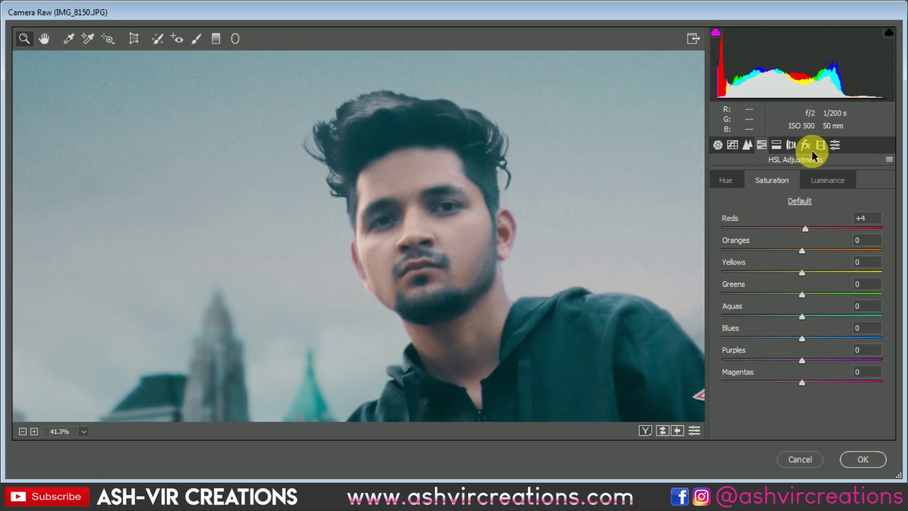
{"action": "left_click", "coordinate": [820, 145]}
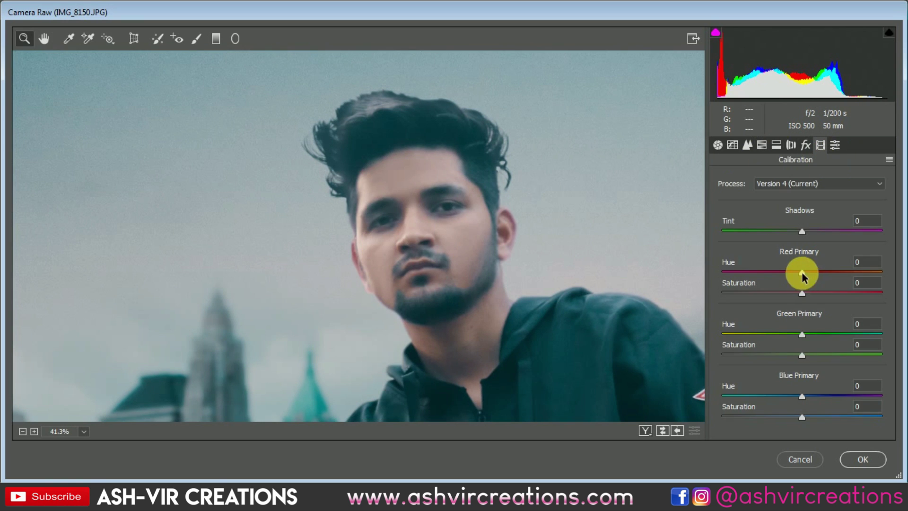
{"action": "left_click_drag", "start_coordinate": [803, 271], "coordinate": [824, 278]}
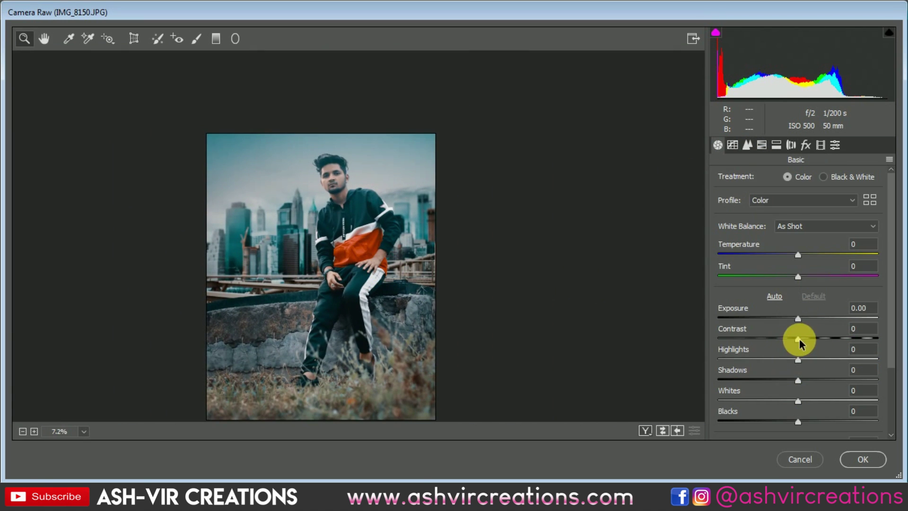
Step: Set Contrast to +11, Highlights to -17, Shadows to +42 and Whites to -23 in the basic adjustments, and raise the Blacks
{"action": "left_click_drag", "start_coordinate": [798, 339], "coordinate": [853, 412]}
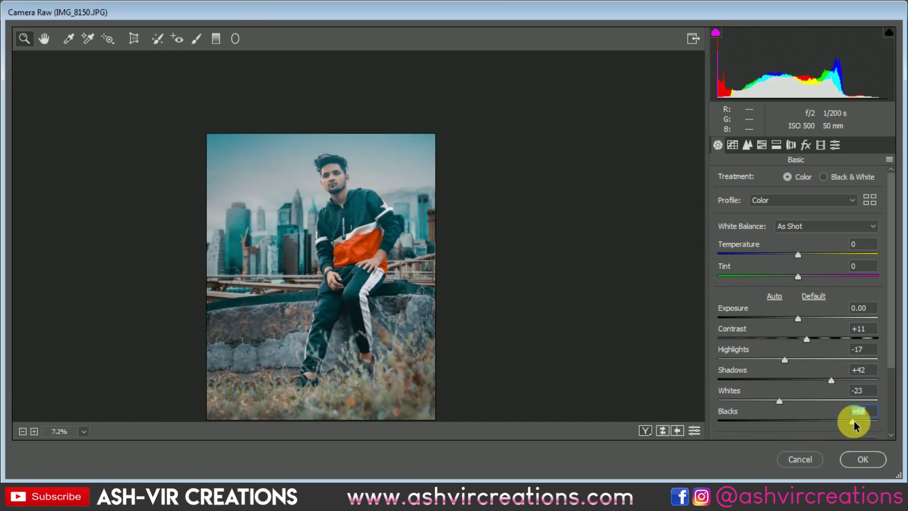
{"action": "left_click_drag", "start_coordinate": [798, 422], "coordinate": [819, 425]}
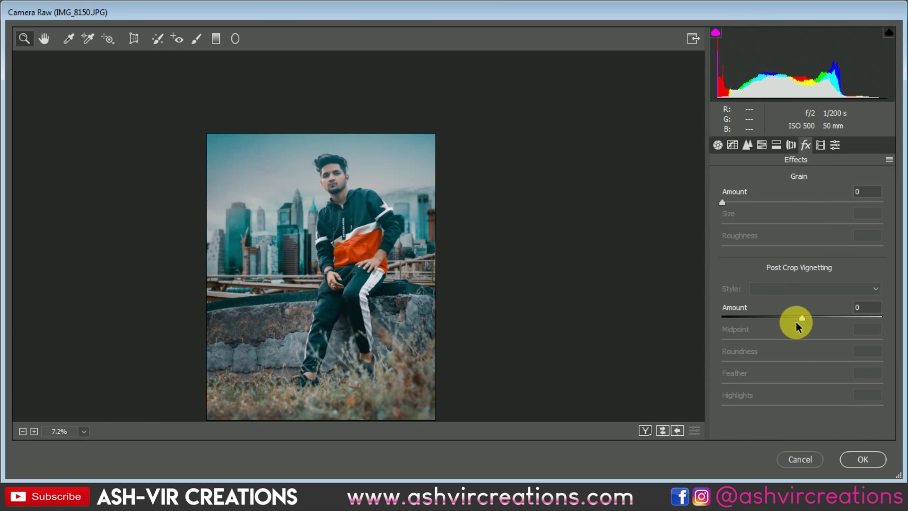
Step: Apply a Highlight Priority post-crop vignette of -12 and set the Vibrance to +28
{"action": "left_click_drag", "start_coordinate": [796, 322], "coordinate": [792, 316]}
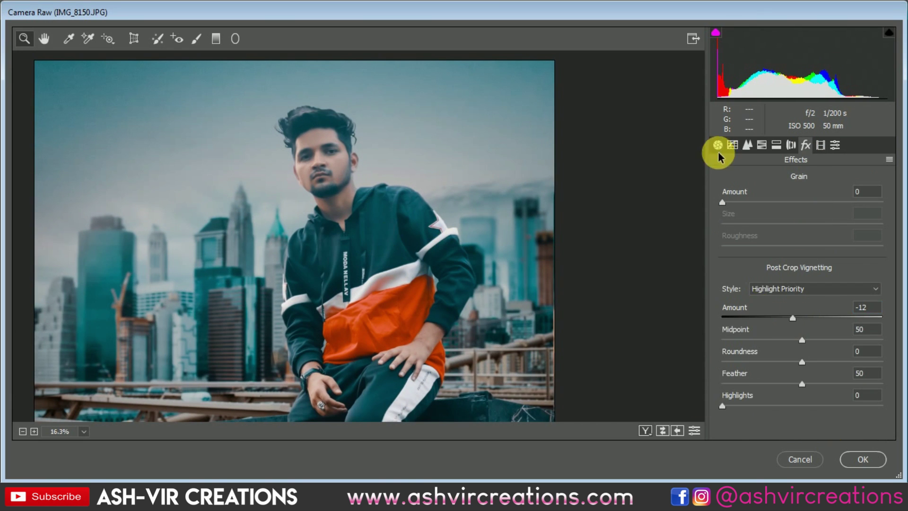
{"action": "left_click", "coordinate": [719, 145]}
{"action": "scroll", "coordinate": [812, 371], "scroll_direction": "down", "scroll_amount": 2}
{"action": "key", "text": "ctrl+0"}
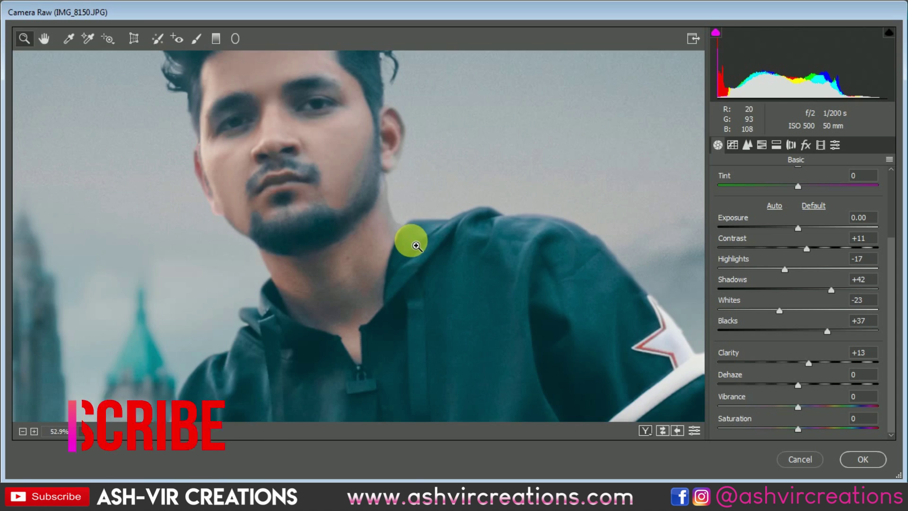
{"action": "left_click", "coordinate": [804, 406]}
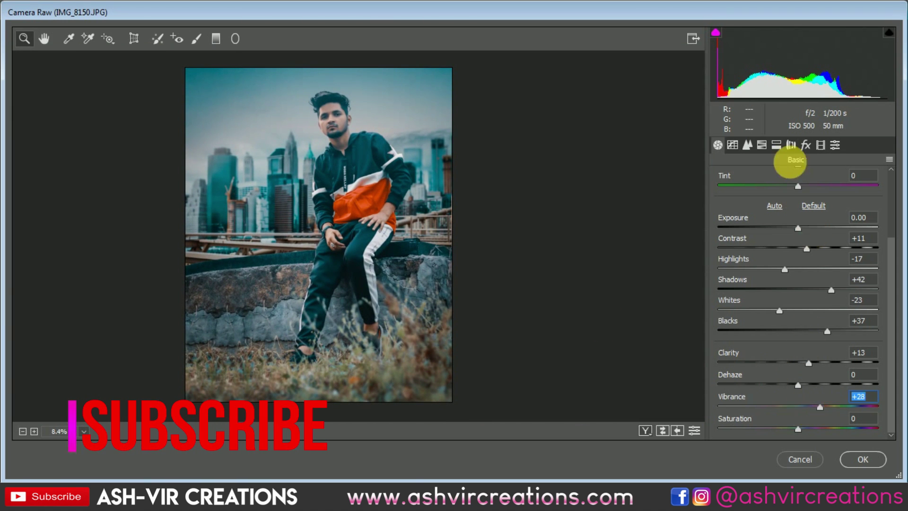
Step: Fine-tune the HSL adjustments for the cooler colours of the photo
{"action": "left_click", "coordinate": [762, 145]}
{"action": "left_click_drag", "start_coordinate": [784, 315], "coordinate": [806, 346]}
{"action": "left_click", "coordinate": [832, 330]}
Step: Split-tone the photo with highlights at hue 59 and saturation 16, and shadows at hue 225 and saturation 4
{"action": "left_click", "coordinate": [776, 145]}
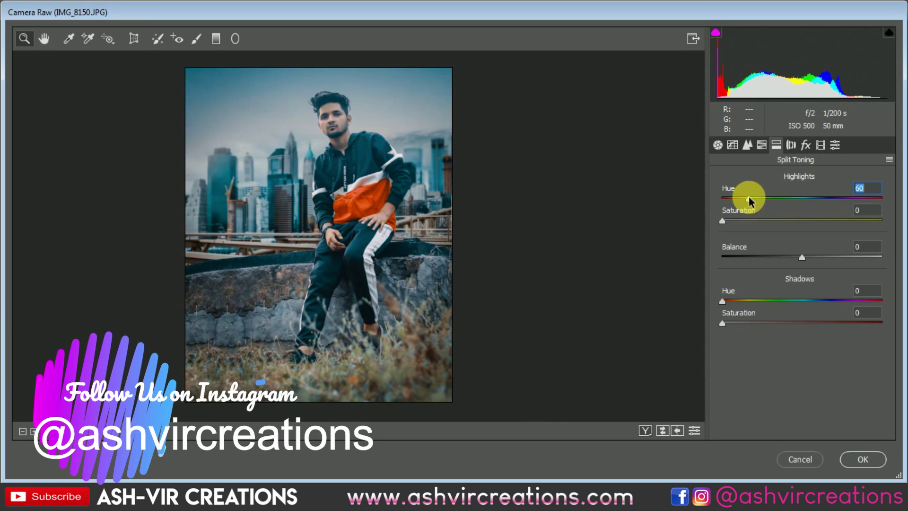
{"action": "left_click", "coordinate": [750, 220]}
{"action": "left_click_drag", "start_coordinate": [760, 209], "coordinate": [756, 228]}
{"action": "left_click_drag", "start_coordinate": [722, 301], "coordinate": [822, 290]}
{"action": "left_click", "coordinate": [722, 324]}
{"action": "left_click_drag", "start_coordinate": [722, 323], "coordinate": [729, 324]}
Step: Compare the before and after views of the graded portrait and apply the Camera Raw filter
{"action": "scroll", "coordinate": [404, 288], "scroll_direction": "up", "scroll_amount": 3}
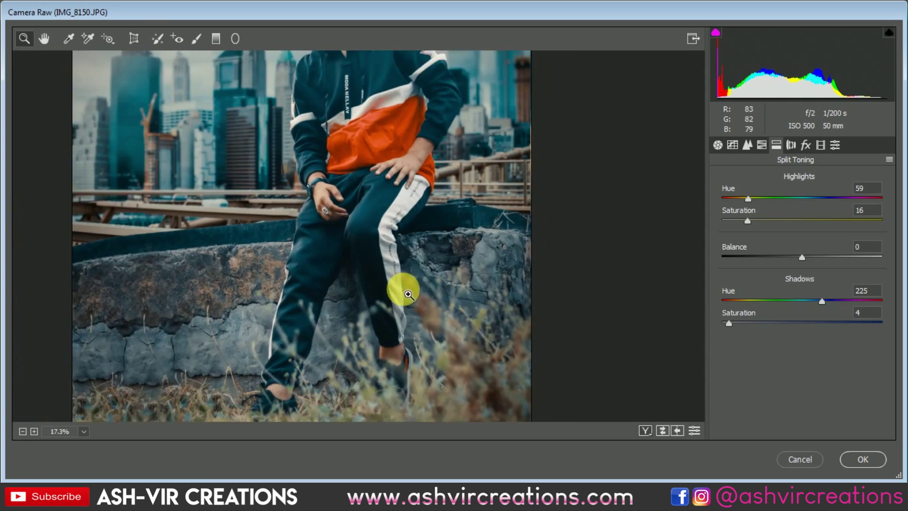
{"action": "scroll", "coordinate": [404, 288], "scroll_direction": "down", "scroll_amount": 4}
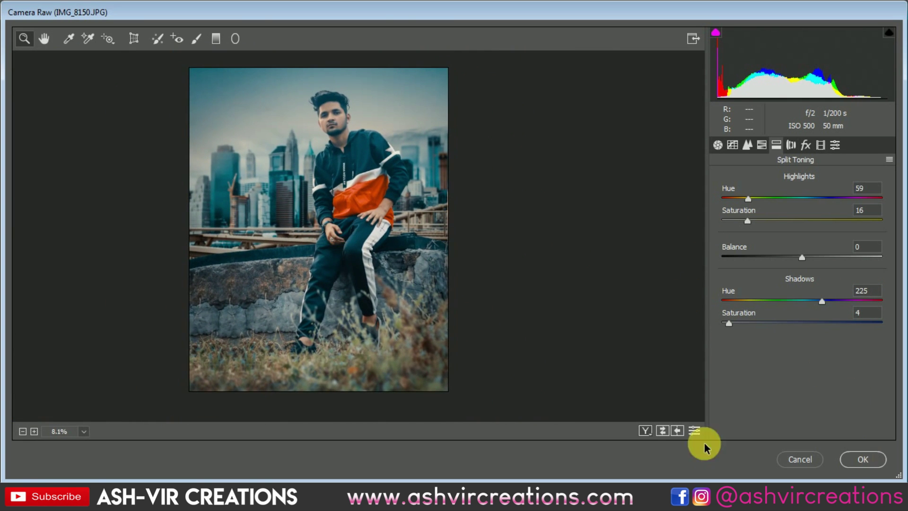
{"action": "key", "text": "q"}
{"action": "scroll", "coordinate": [609, 276], "scroll_direction": "down", "scroll_amount": 1}
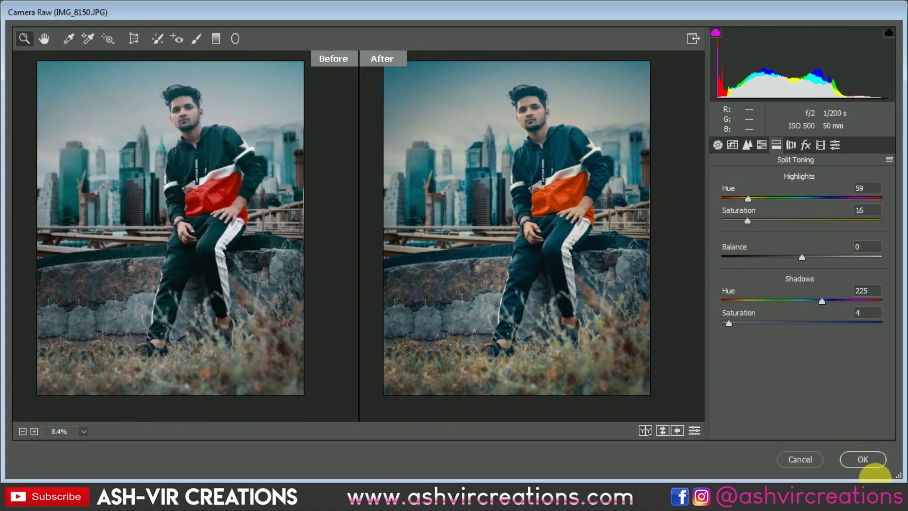
{"action": "left_click", "coordinate": [870, 459]}
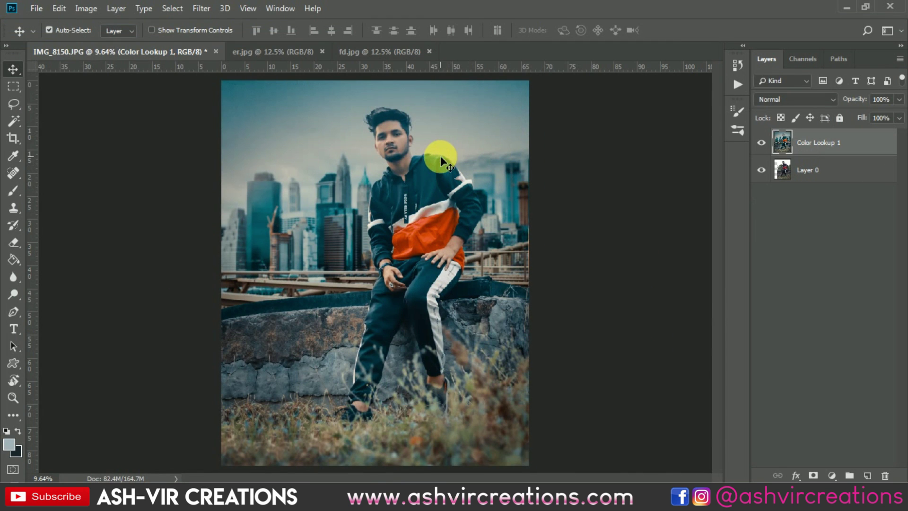
Step: Add a new empty layer above Color Lookup 1 and set up a soft 155 px brush
{"action": "scroll", "coordinate": [440, 157], "scroll_direction": "down", "scroll_amount": 1}
{"action": "left_click", "coordinate": [867, 475]}
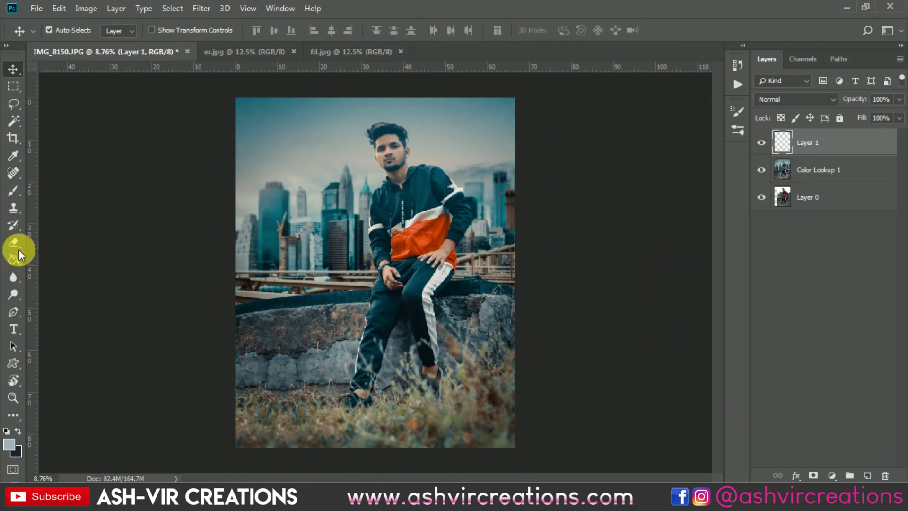
{"action": "left_click", "coordinate": [13, 191]}
{"action": "right_click", "coordinate": [253, 226]}
{"action": "left_click_drag", "start_coordinate": [336, 251], "coordinate": [375, 246]}
{"action": "key", "text": "Return"}
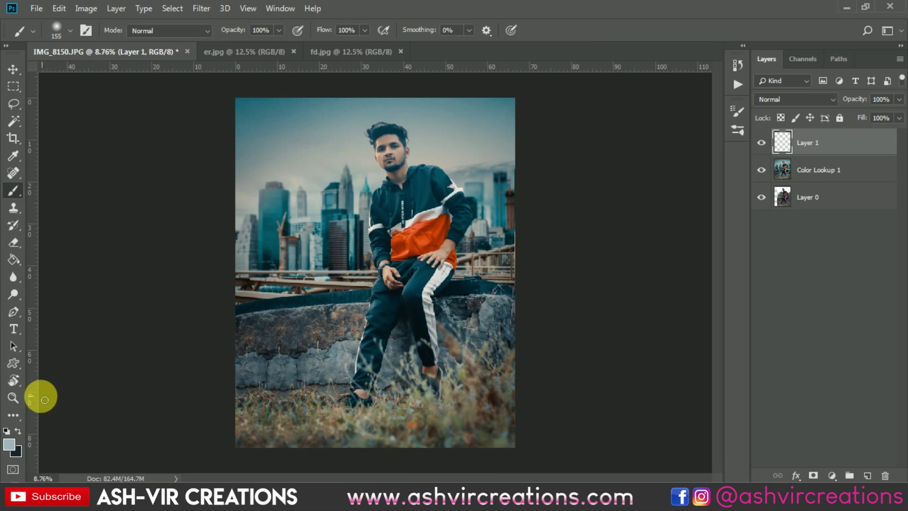
Step: Set the foreground colour to a bright orange
{"action": "left_click", "coordinate": [8, 443]}
{"action": "left_click_drag", "start_coordinate": [741, 372], "coordinate": [736, 409]}
{"action": "left_click", "coordinate": [699, 263]}
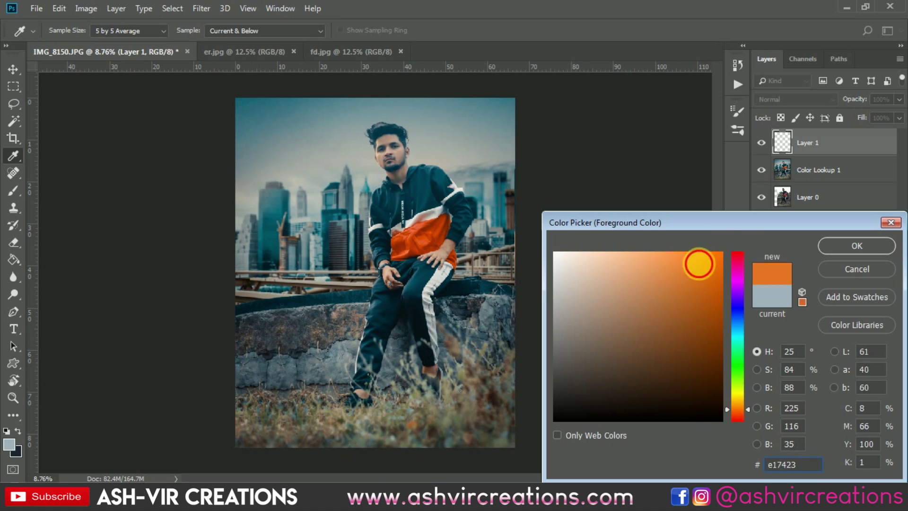
{"action": "left_click", "coordinate": [838, 246]}
Step: Paint one orange dab in the sky above the skyline with a 385 px Soft Round brush at 0% hardness
{"action": "key", "text": "b"}
{"action": "right_click", "coordinate": [361, 196]}
{"action": "left_click_drag", "start_coordinate": [463, 233], "coordinate": [492, 237]}
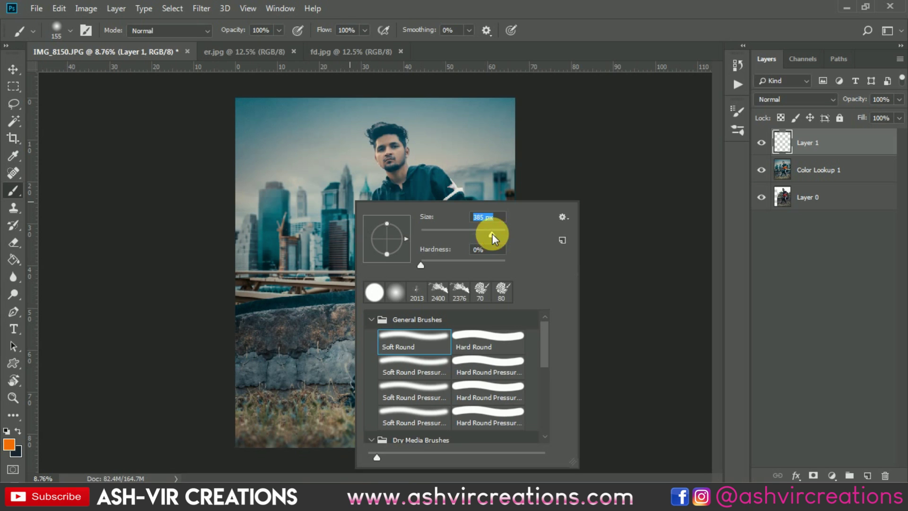
{"action": "left_click", "coordinate": [308, 171]}
{"action": "key", "text": "v"}
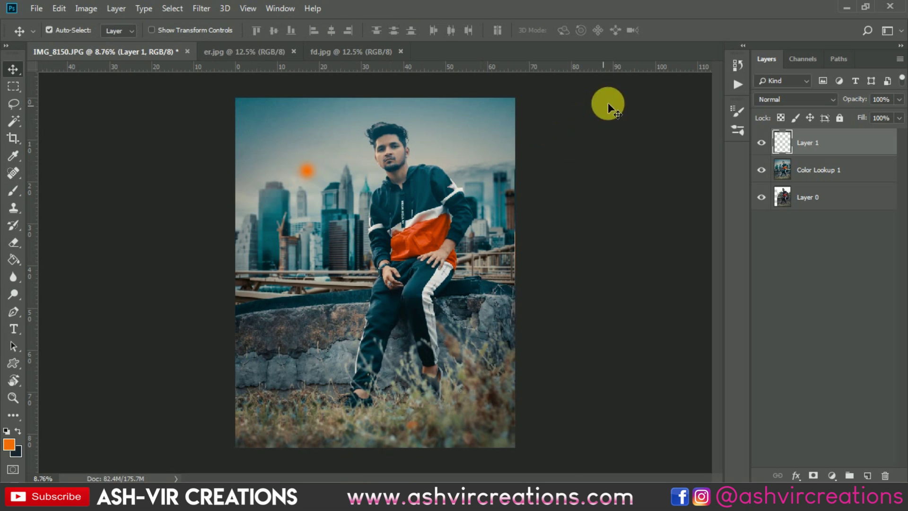
Step: Set Layer 1 to Screen blending and stretch the orange glow to about 940% width and 489% height over the skyline
{"action": "left_click", "coordinate": [763, 100]}
{"action": "left_click", "coordinate": [770, 207]}
{"action": "key", "text": "ctrl"}
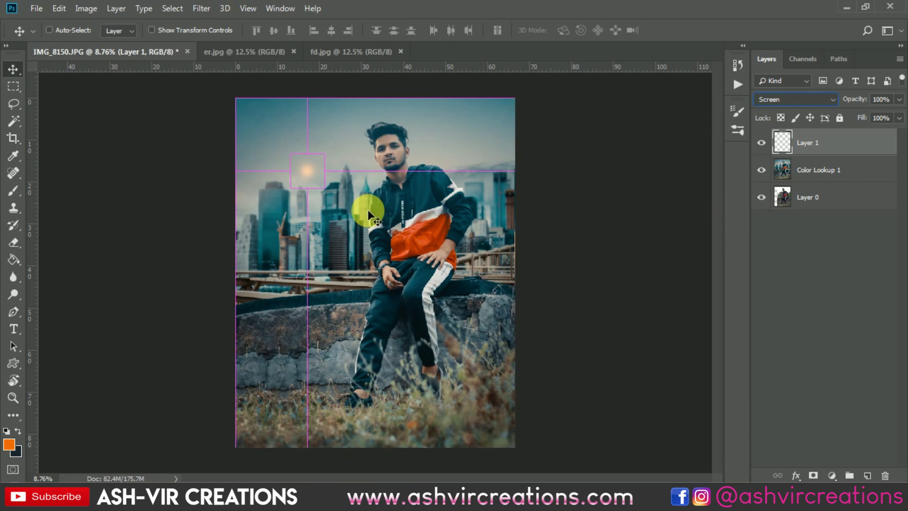
{"action": "key", "text": "ctrl+t"}
{"action": "left_click_drag", "start_coordinate": [325, 188], "coordinate": [397, 239]}
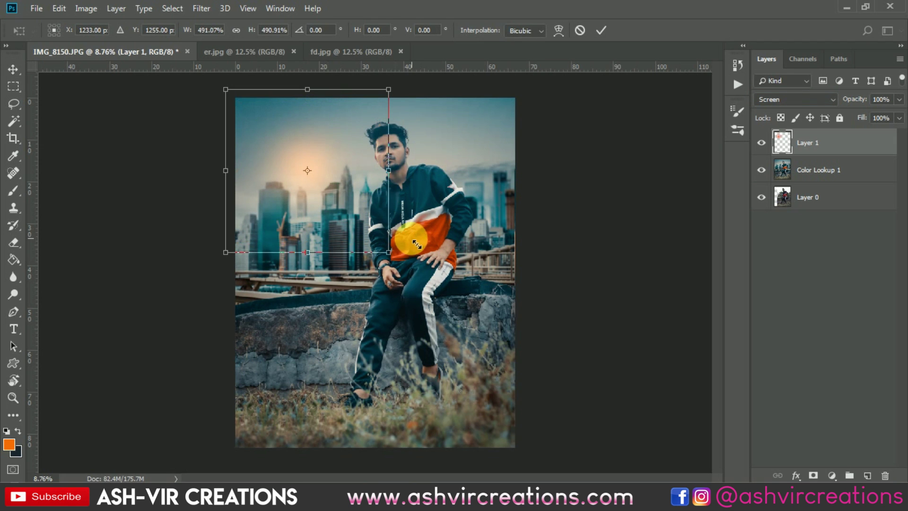
{"action": "left_click_drag", "start_coordinate": [352, 180], "coordinate": [482, 175]}
{"action": "mouse_move", "coordinate": [387, 178]}
{"action": "left_mouse_down"}
{"action": "mouse_move", "coordinate": [368, 178]}
{"action": "mouse_move", "coordinate": [359, 134]}
{"action": "mouse_move", "coordinate": [377, 169]}
{"action": "left_mouse_up"}
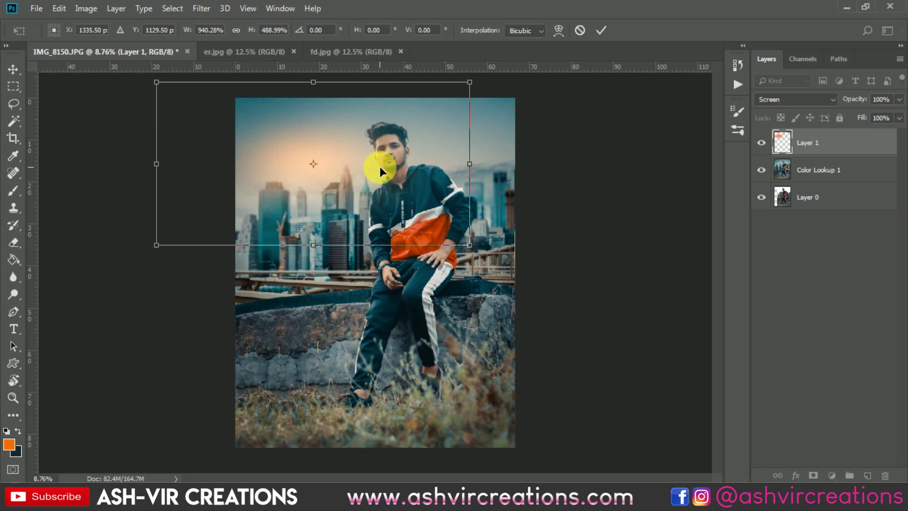
{"action": "key", "text": "Return"}
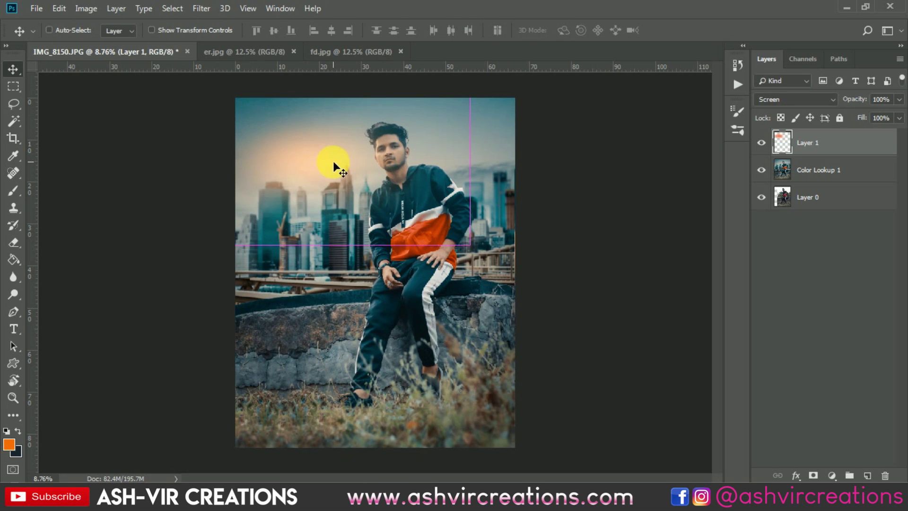
Step: Desaturate the glow with Hue/Saturation at Saturation -71 and Lightness +9
{"action": "key", "text": "ctrl+u"}
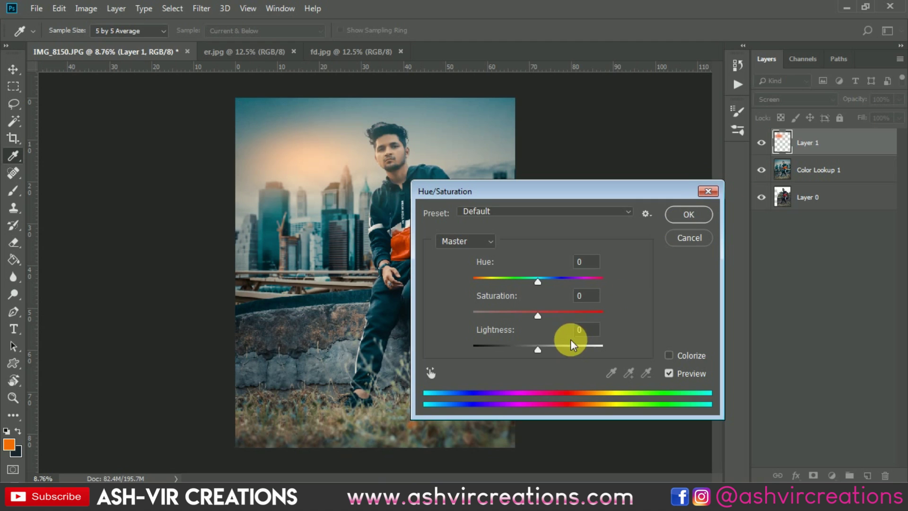
{"action": "left_click_drag", "start_coordinate": [570, 347], "coordinate": [543, 350]}
{"action": "left_click_drag", "start_coordinate": [537, 314], "coordinate": [491, 314]}
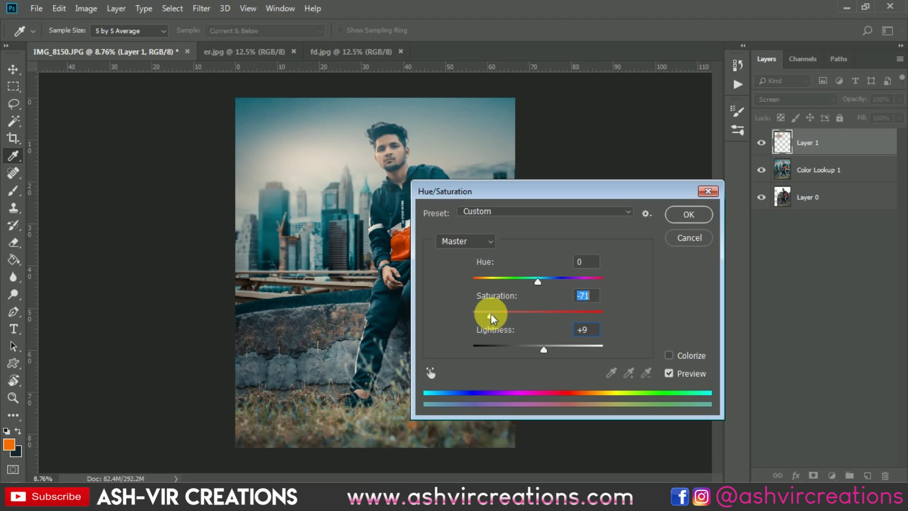
{"action": "left_click", "coordinate": [688, 214]}
Step: Move the pale glow to the sky on the right side of the man's head
{"action": "left_click_drag", "start_coordinate": [432, 194], "coordinate": [547, 180]}
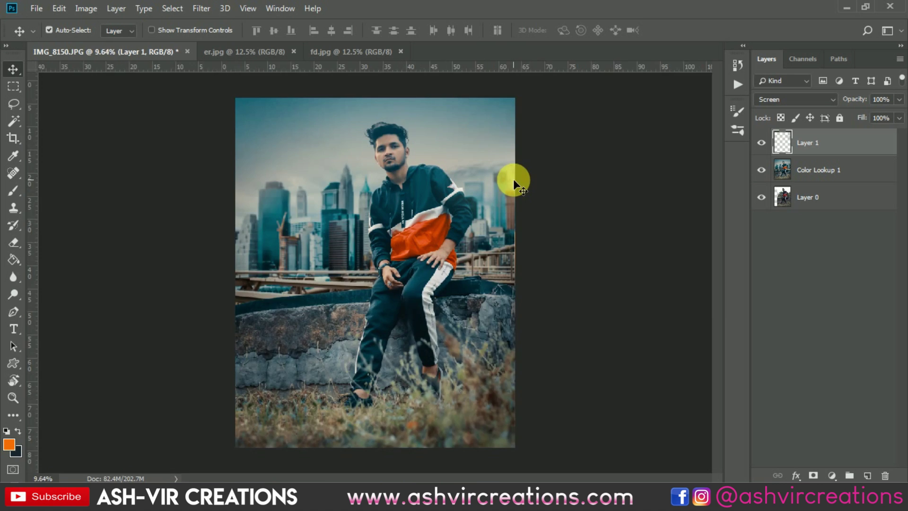
{"action": "scroll", "coordinate": [513, 179], "scroll_direction": "up", "scroll_amount": 3}
{"action": "left_click_drag", "start_coordinate": [512, 231], "coordinate": [315, 121]}
{"action": "scroll", "coordinate": [315, 121], "scroll_direction": "down", "scroll_amount": 2}
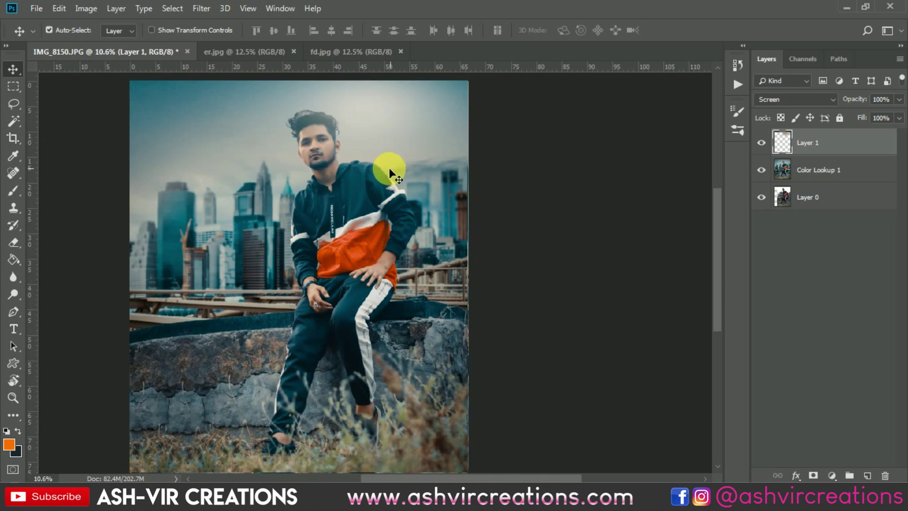
Step: Compare the image with and without the glow and delete Layer 1
{"action": "left_click", "coordinate": [761, 143]}
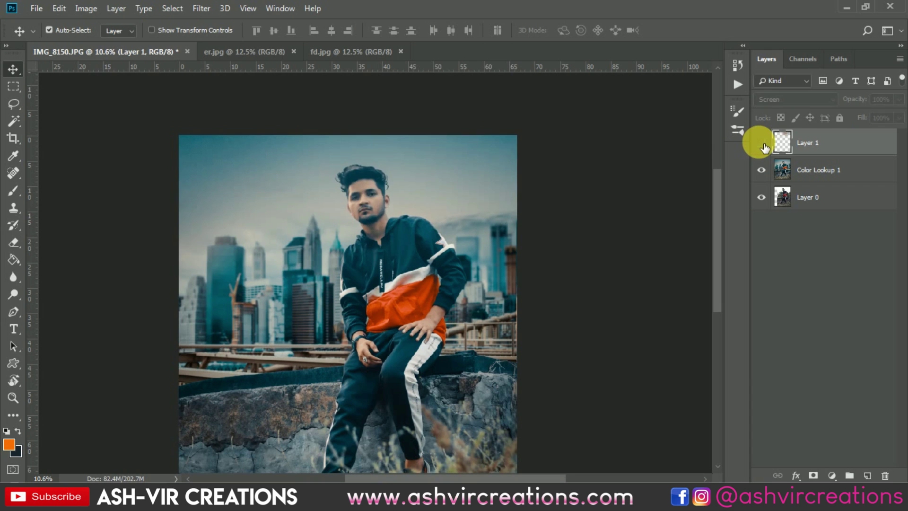
{"action": "left_click", "coordinate": [762, 142]}
{"action": "left_click", "coordinate": [761, 142]}
{"action": "scroll", "coordinate": [586, 210], "scroll_direction": "down", "scroll_amount": 1}
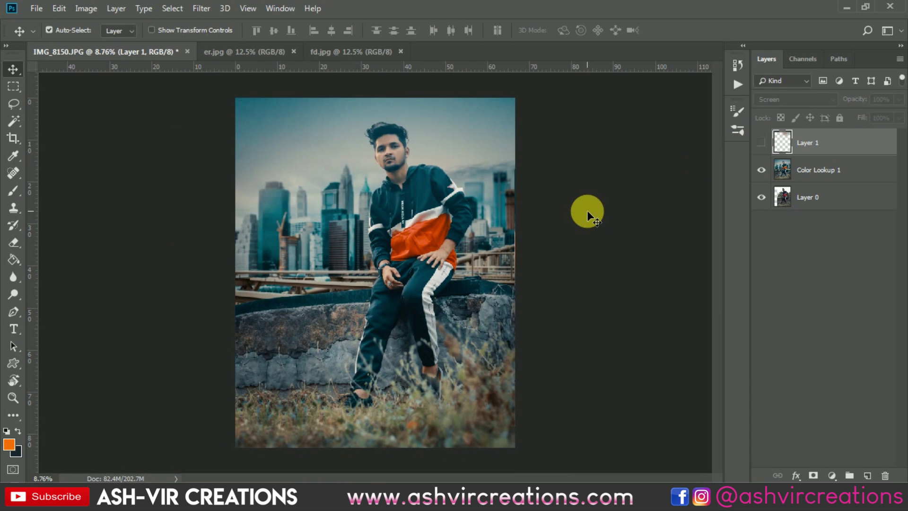
{"action": "left_click", "coordinate": [759, 144]}
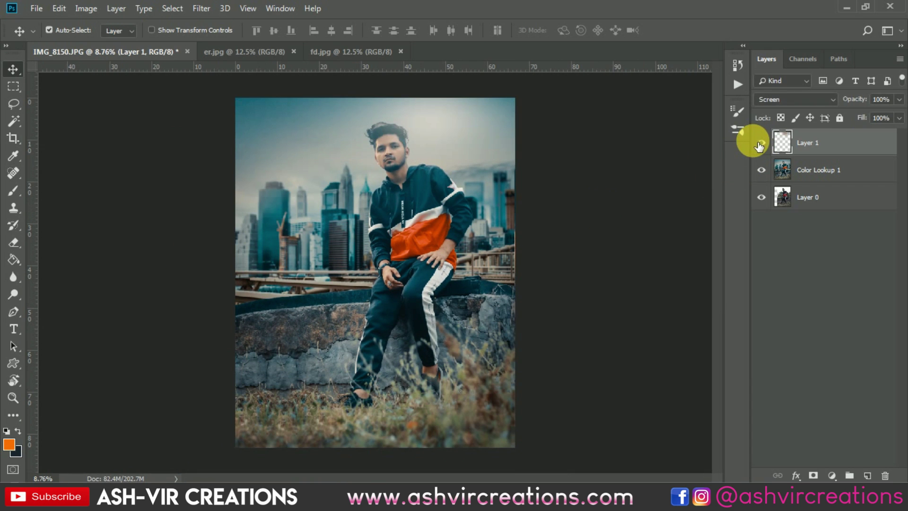
{"action": "key", "text": "Delete"}
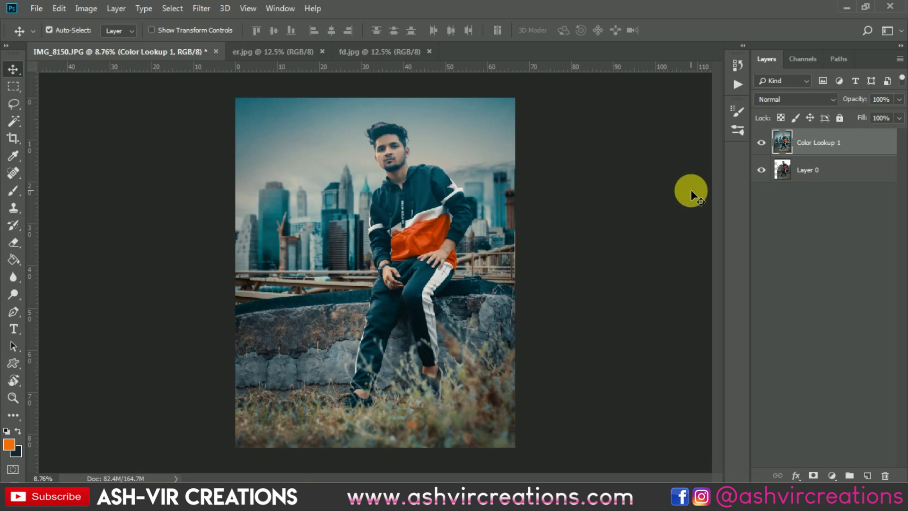
Step: Compare the finished composite with the original photo by toggling the visibility of the Color Lookup 1 layer
{"action": "left_click", "coordinate": [763, 144]}
{"action": "left_click", "coordinate": [765, 144]}
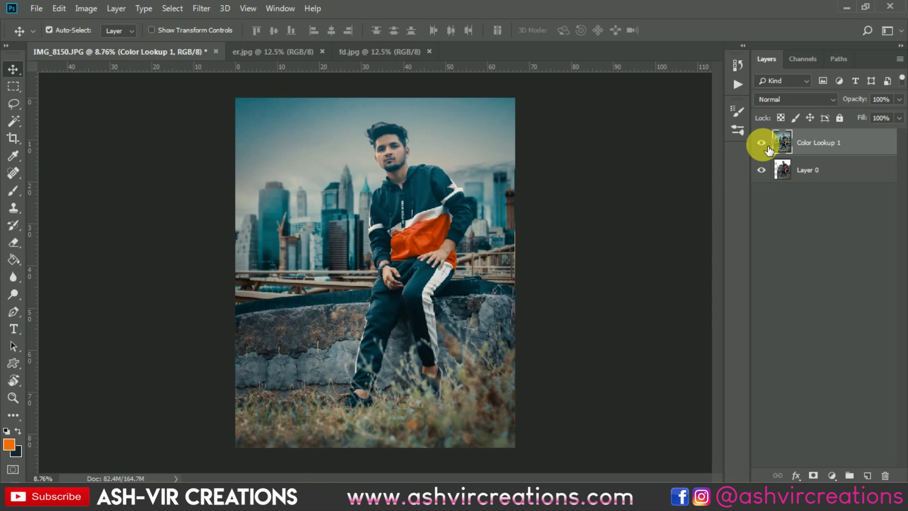
{"action": "left_click", "coordinate": [767, 147]}
{"action": "left_click", "coordinate": [767, 148]}
{"action": "left_click", "coordinate": [767, 148]}
{"action": "left_click", "coordinate": [766, 147]}
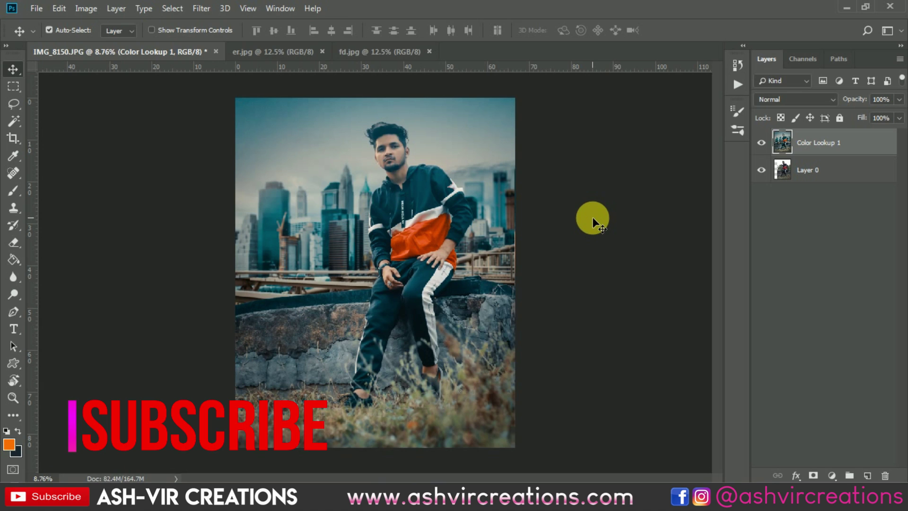
Step: Examine up close how the man's hair, face and jacket edges blend into the sky and skyline
{"action": "scroll", "coordinate": [405, 196], "scroll_direction": "up", "scroll_amount": 8}
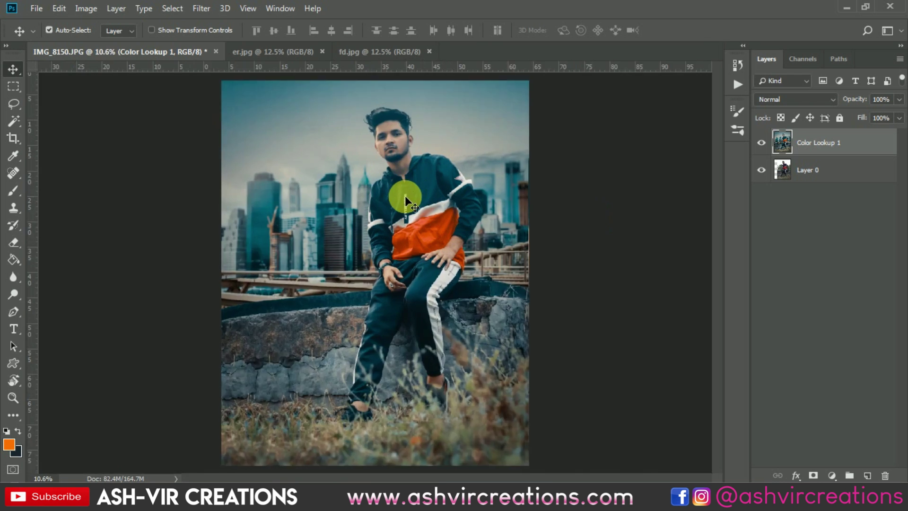
{"action": "scroll", "coordinate": [338, 61], "scroll_direction": "up", "scroll_amount": 2}
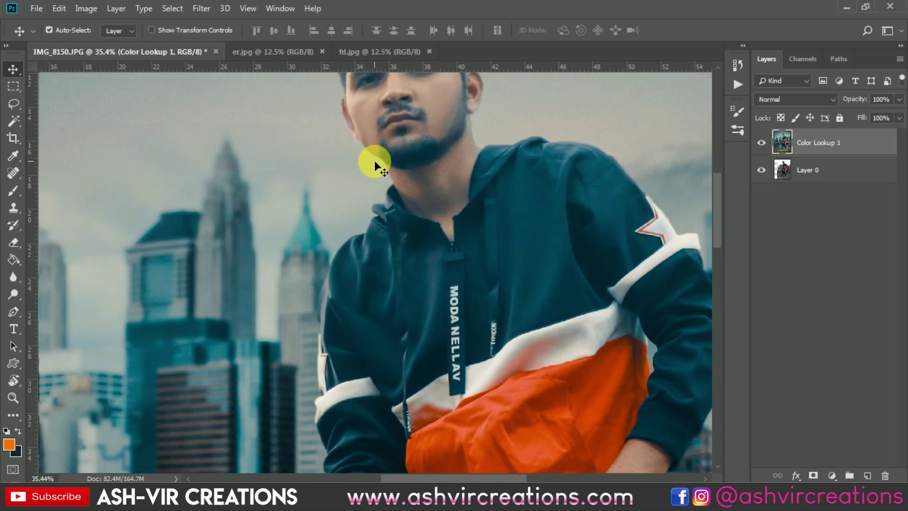
{"action": "scroll", "coordinate": [375, 164], "scroll_direction": "down", "scroll_amount": 4}
{"action": "scroll", "coordinate": [375, 165], "scroll_direction": "down", "scroll_amount": 1}
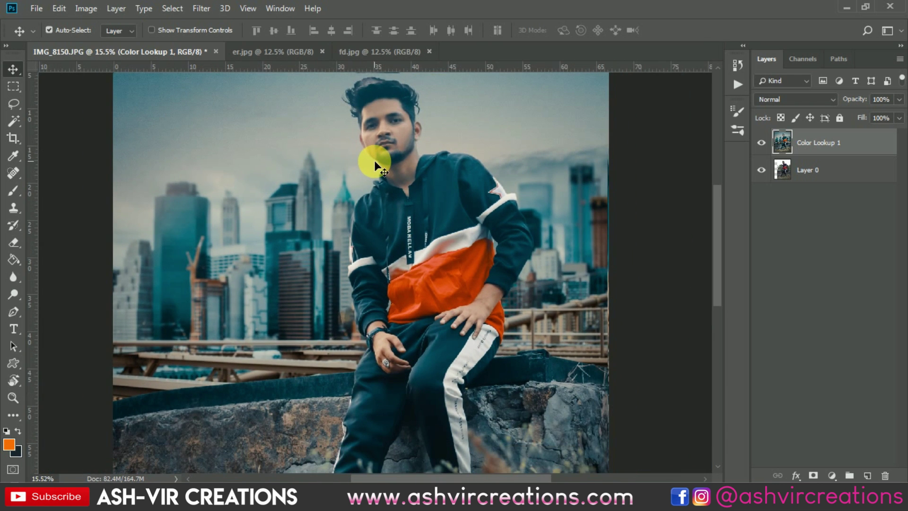
{"action": "scroll", "coordinate": [375, 146], "scroll_direction": "down", "scroll_amount": 1}
{"action": "scroll", "coordinate": [322, 78], "scroll_direction": "up", "scroll_amount": 9}
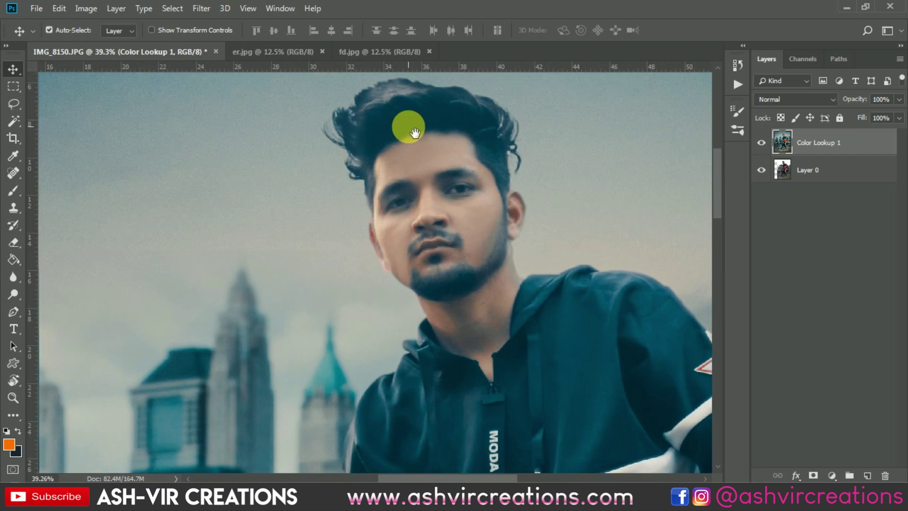
{"action": "left_click_drag", "start_coordinate": [415, 132], "coordinate": [444, 222]}
{"action": "scroll", "coordinate": [438, 218], "scroll_direction": "up", "scroll_amount": 1}
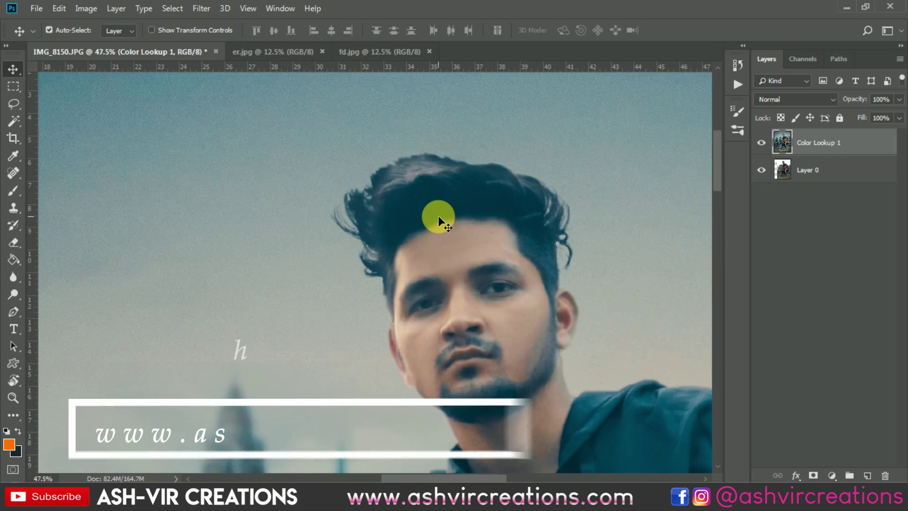
{"action": "left_click", "coordinate": [13, 278]}
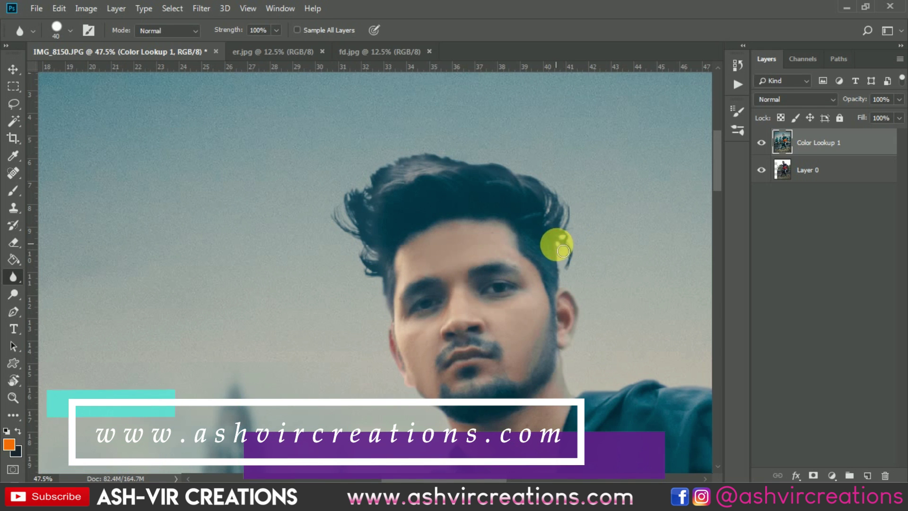
{"action": "scroll", "coordinate": [402, 208], "scroll_direction": "down", "scroll_amount": 4}
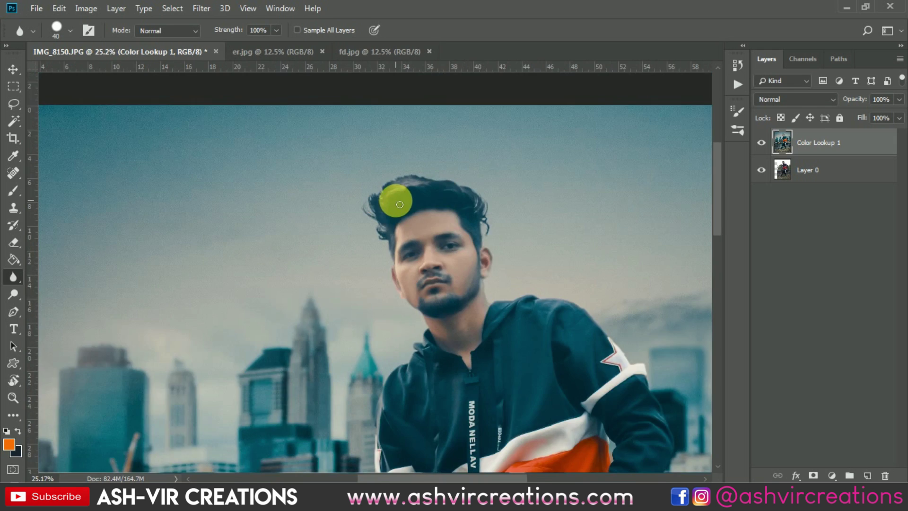
{"action": "key", "text": "v"}
{"action": "scroll", "coordinate": [513, 215], "scroll_direction": "down", "scroll_amount": 2}
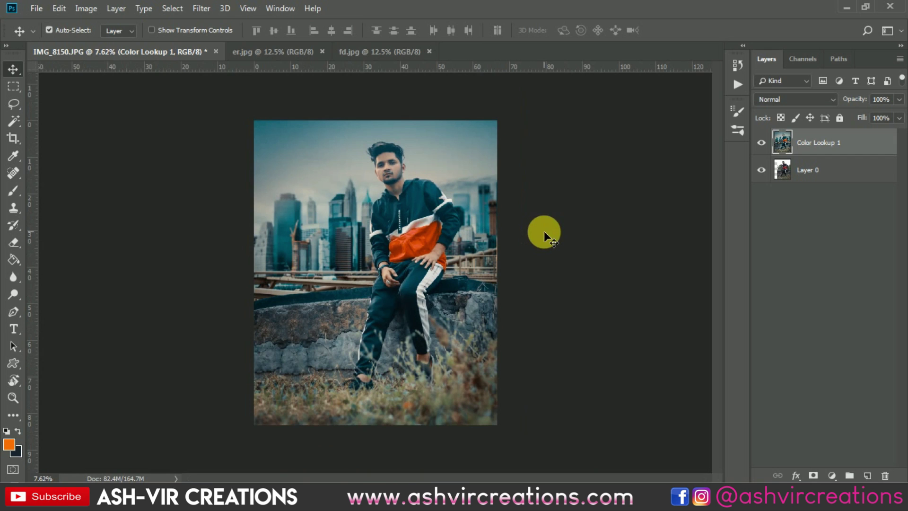
{"action": "scroll", "coordinate": [544, 231], "scroll_direction": "up", "scroll_amount": 1}
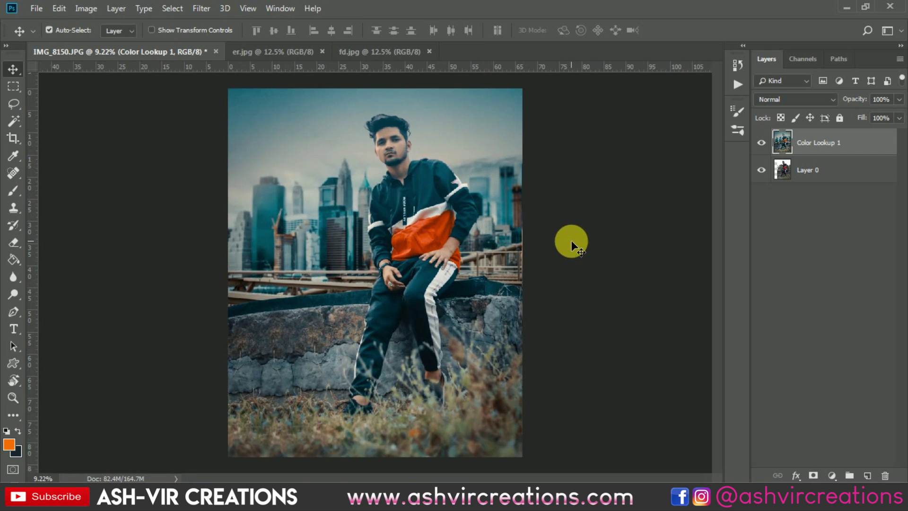
Step: Hide and show the Color Lookup 1 layer again for a last before-and-after check
{"action": "left_click", "coordinate": [763, 143]}
{"action": "left_click", "coordinate": [762, 143]}
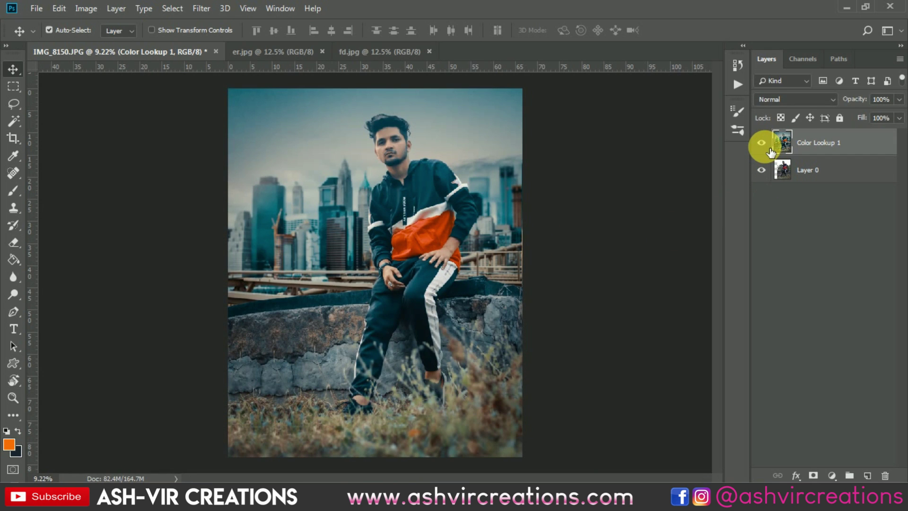
{"action": "left_click", "coordinate": [762, 143]}
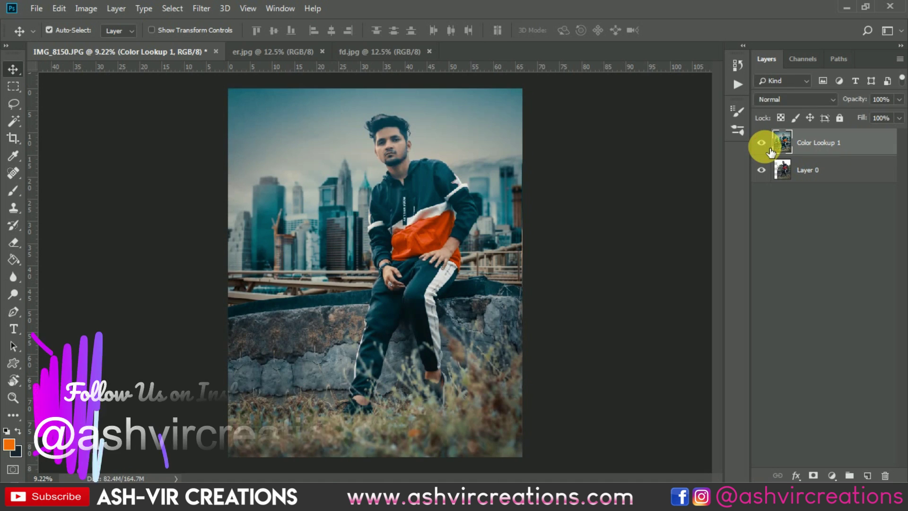
{"action": "left_click", "coordinate": [763, 143]}
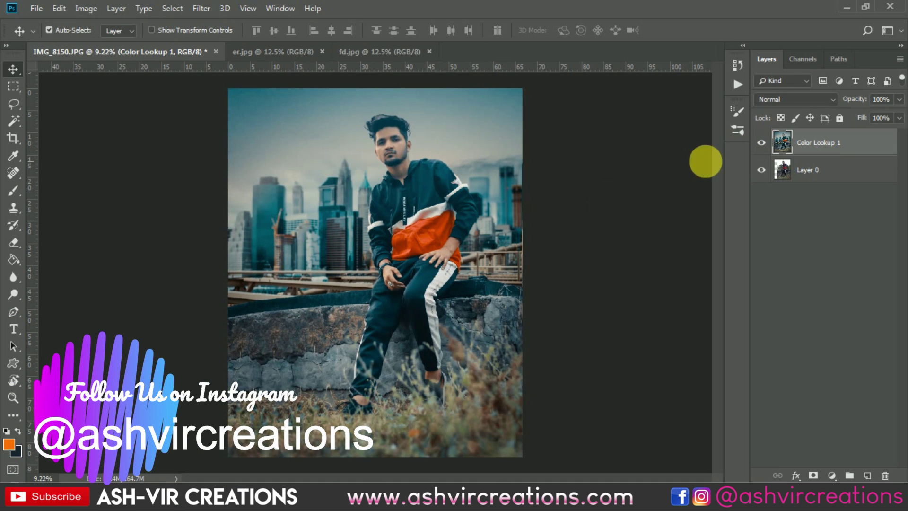